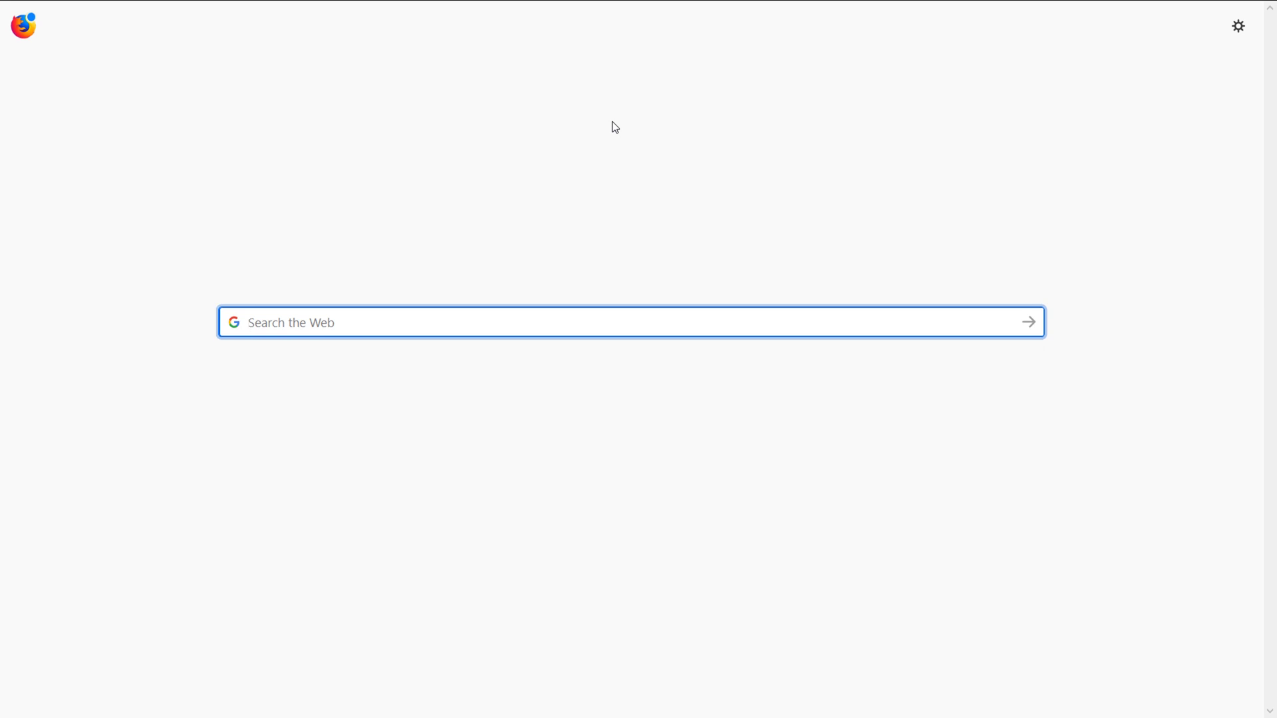
Search the web for "Oxford continuing education GIS"
type("Oxford ")
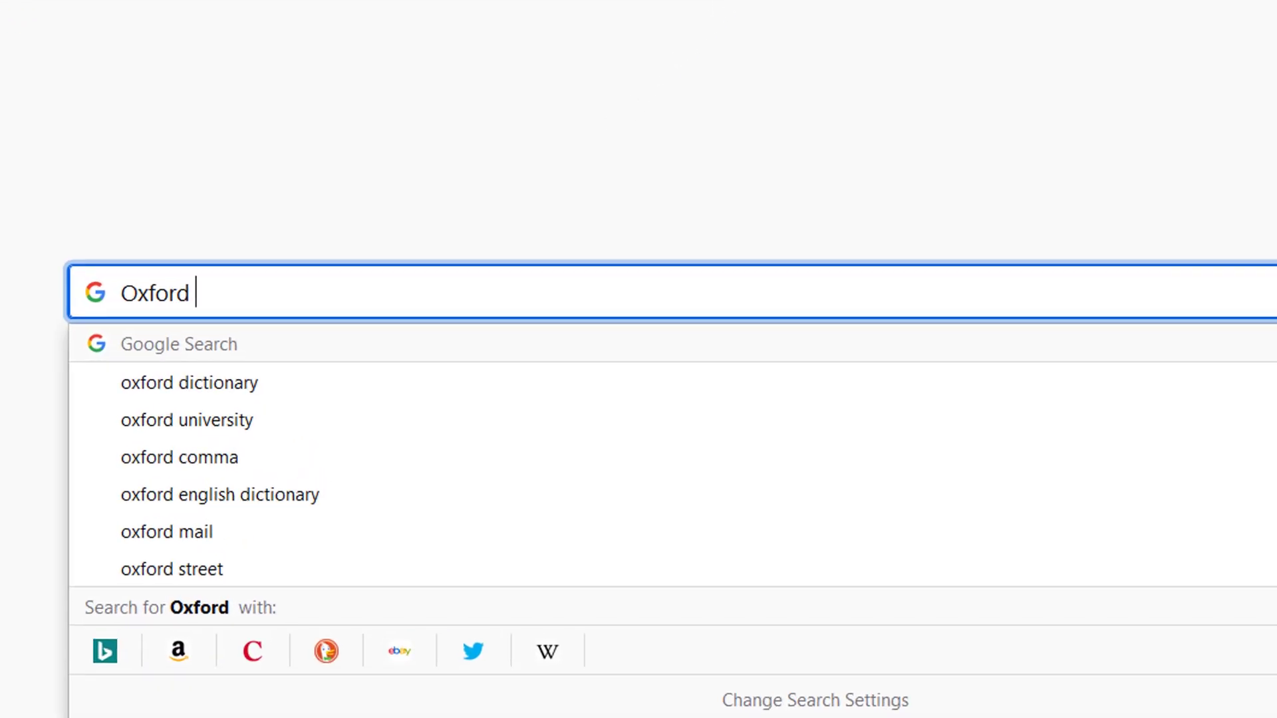
type("continuin")
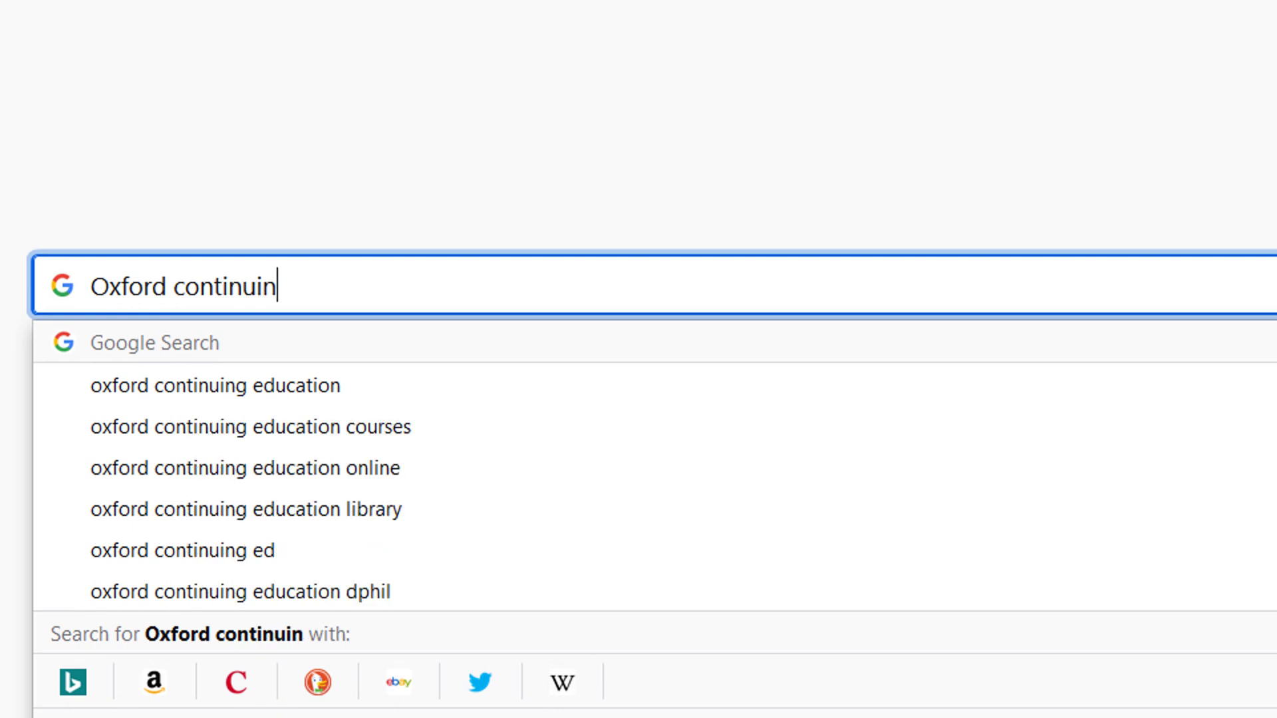
type("g education")
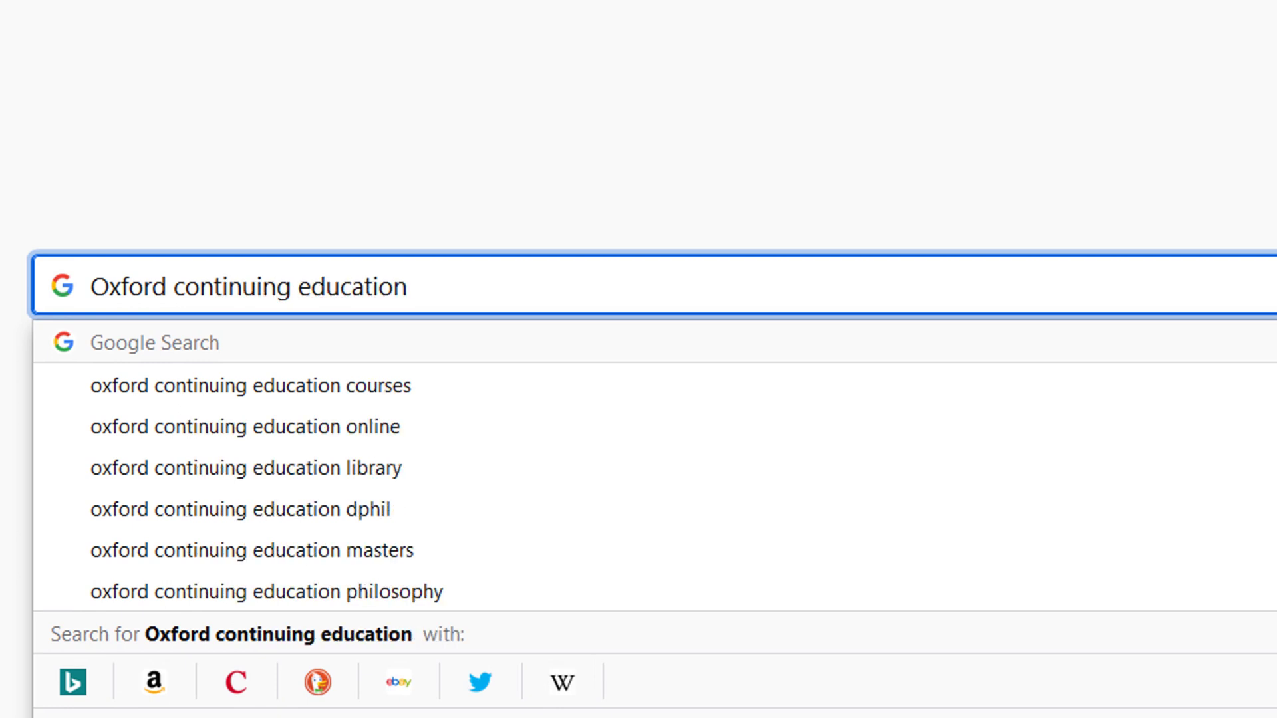
type(" GIS")
key("Return")
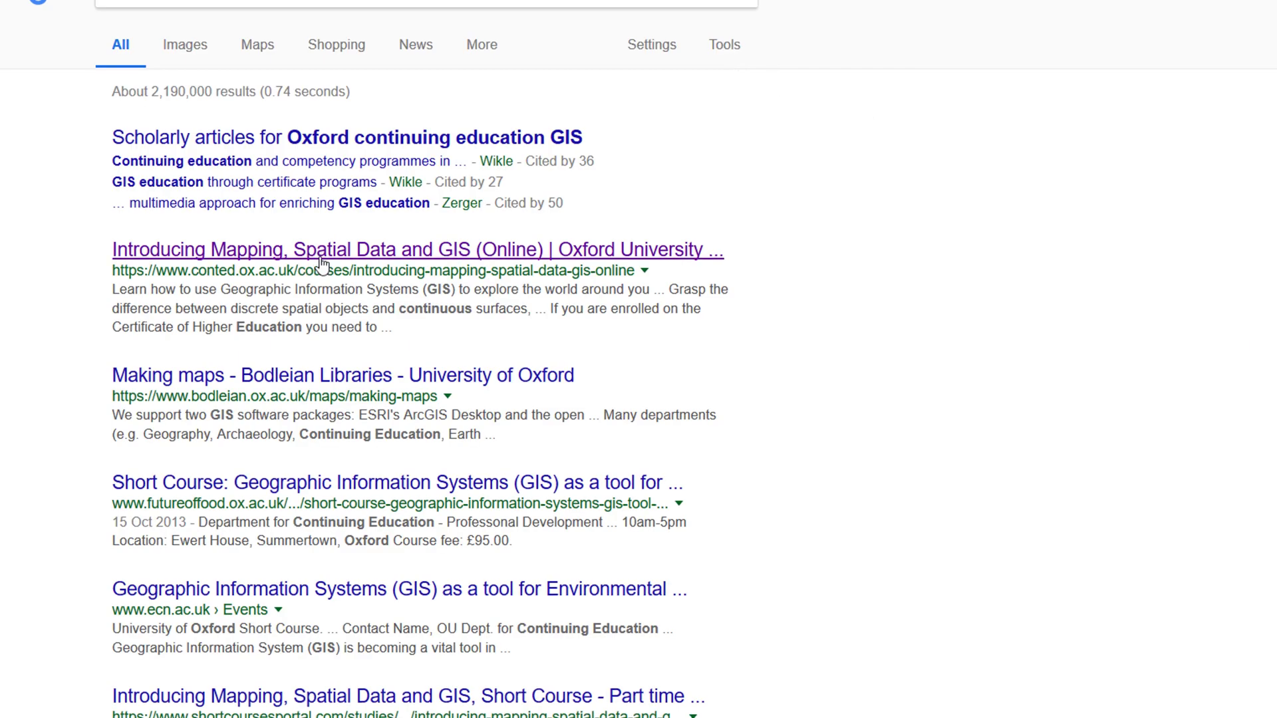
Open the course page "Introducing Mapping, Spatial Data and GIS (Online)" and look through its programme details, fees and tutors
left_click(370, 256)
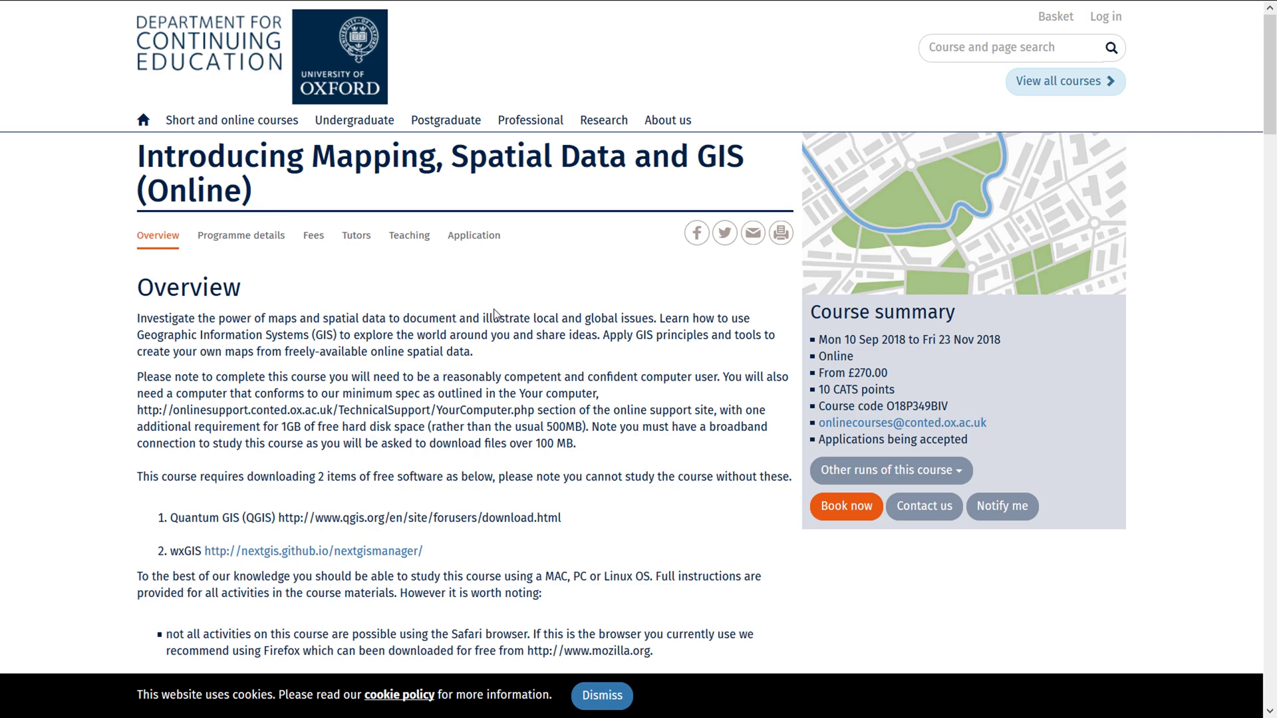
scroll(499, 321, "down", 15)
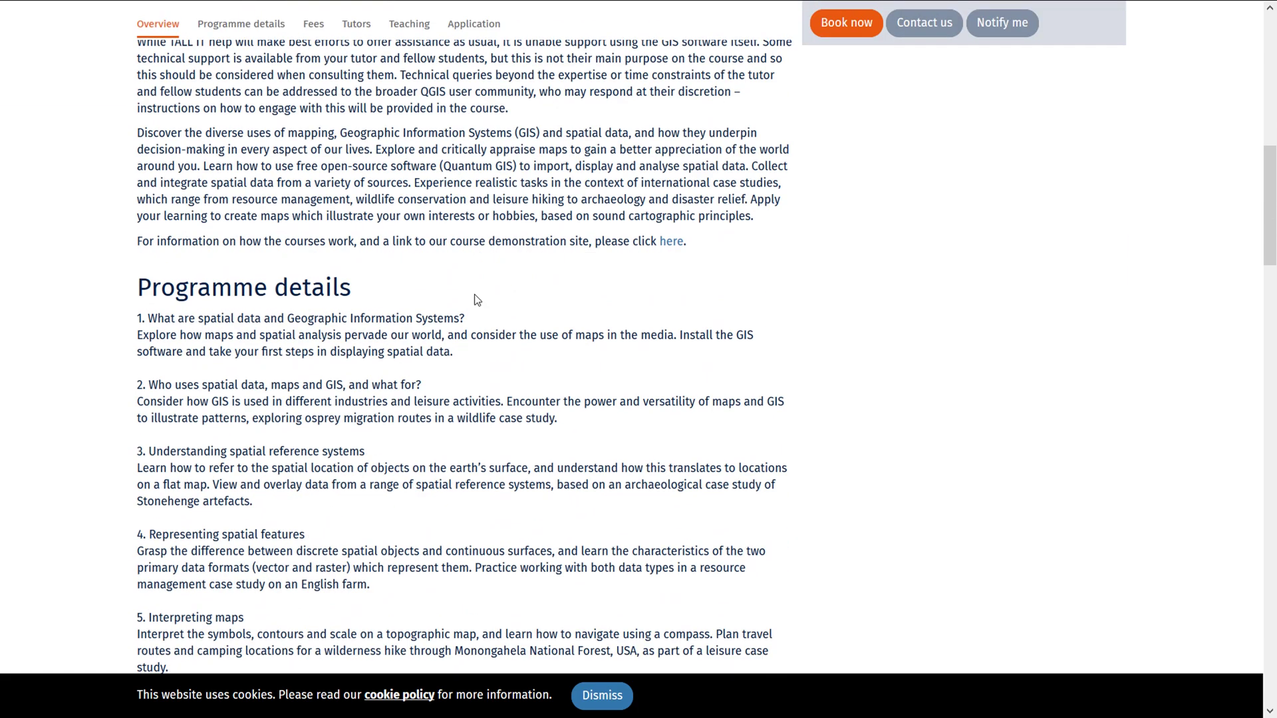
scroll(477, 290, "down", 12)
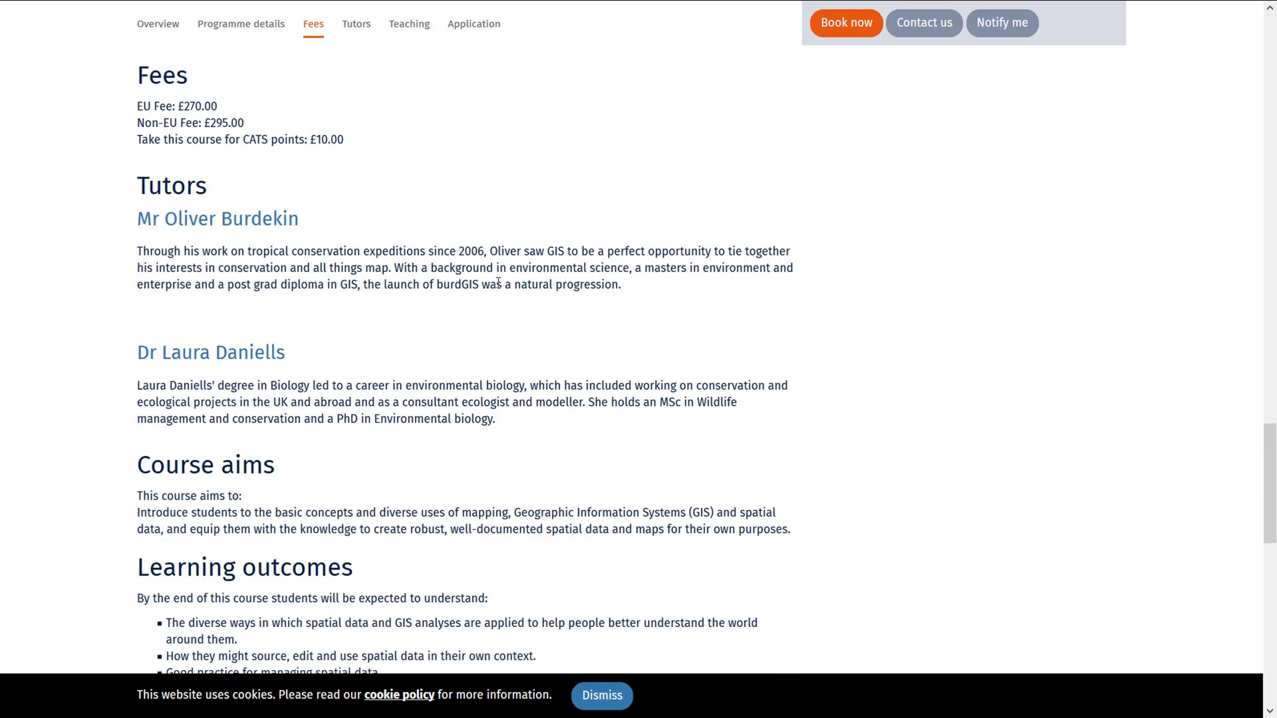
scroll(498, 276, "up", 20)
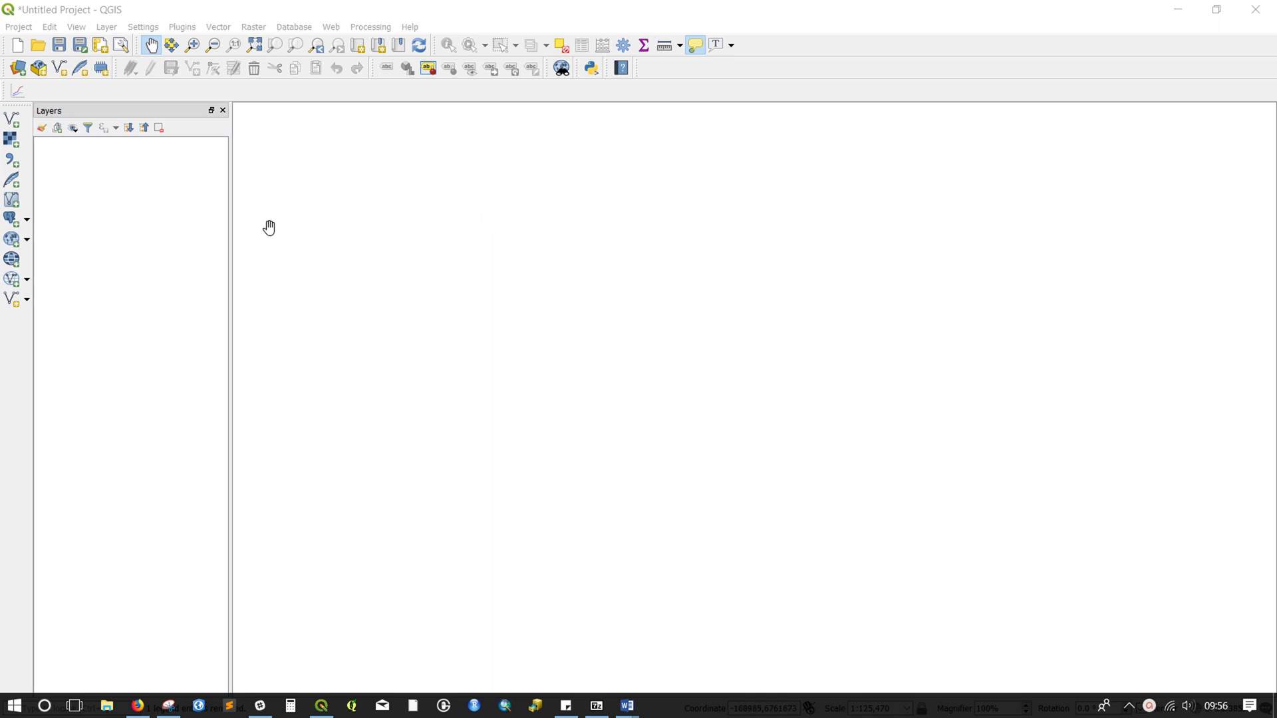
Switch to QGIS and show the Browser panel
left_click(83, 30)
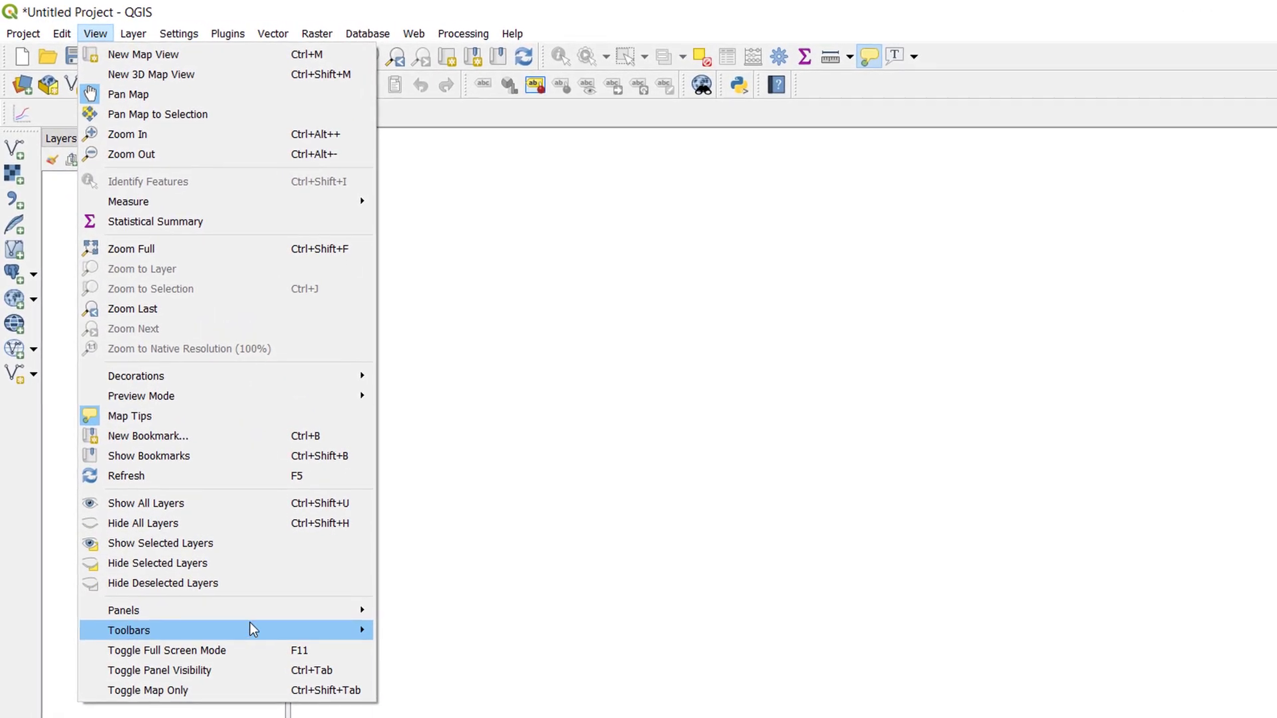
mouse_move(231, 485)
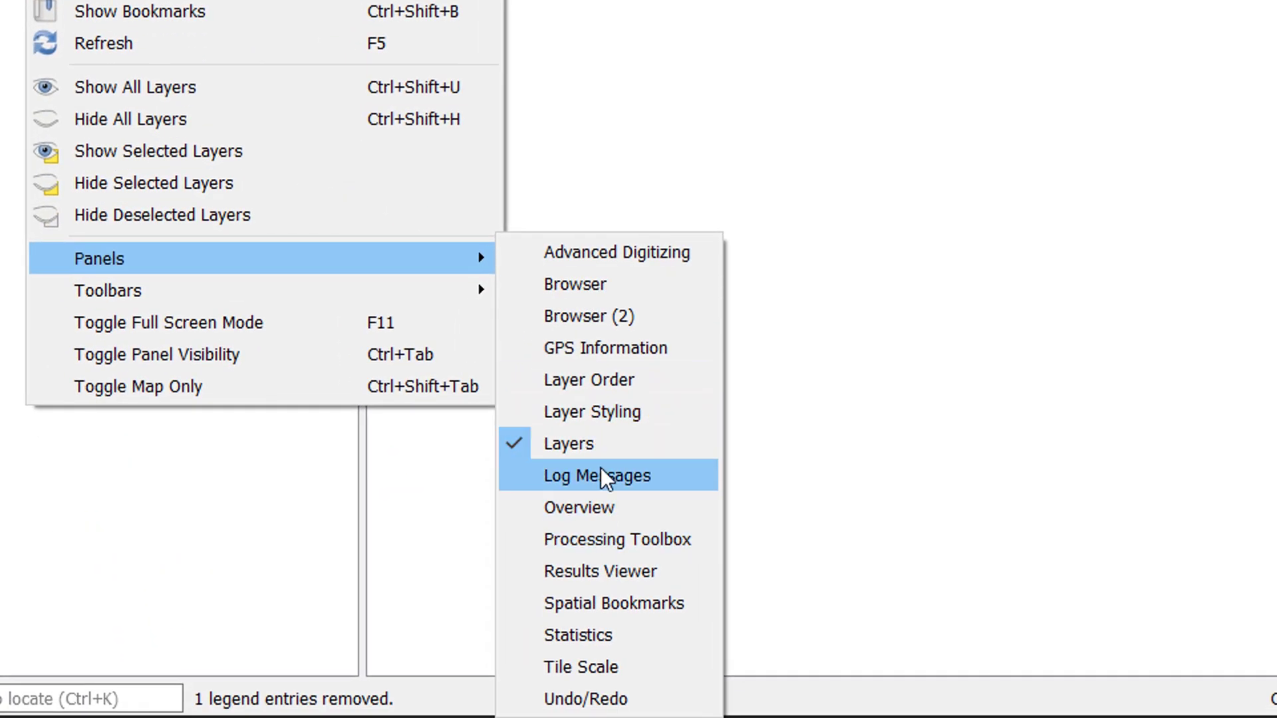
left_click(600, 274)
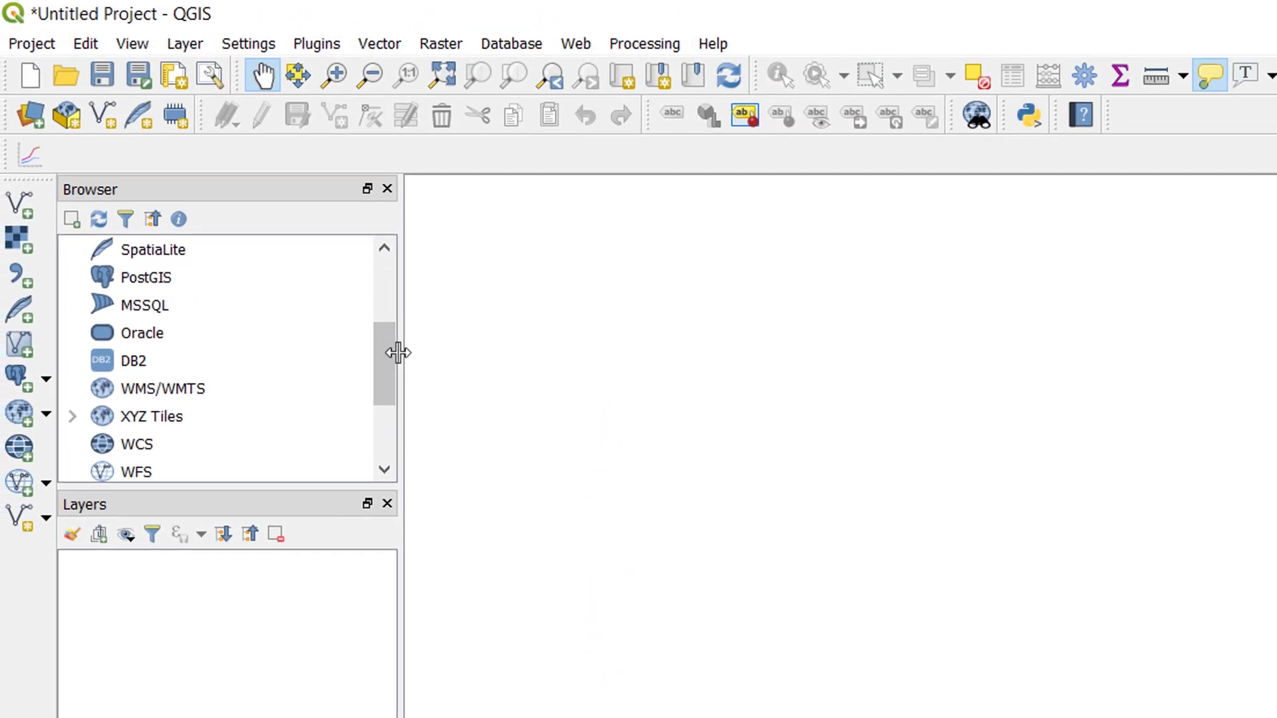
Add the Bing VirtualEarth basemap from the XYZ Tiles sources to the project's layers
mouse_move(396, 353)
left_mouse_down()
mouse_move(382, 362)
mouse_move(390, 353)
left_mouse_up()
left_click(72, 446)
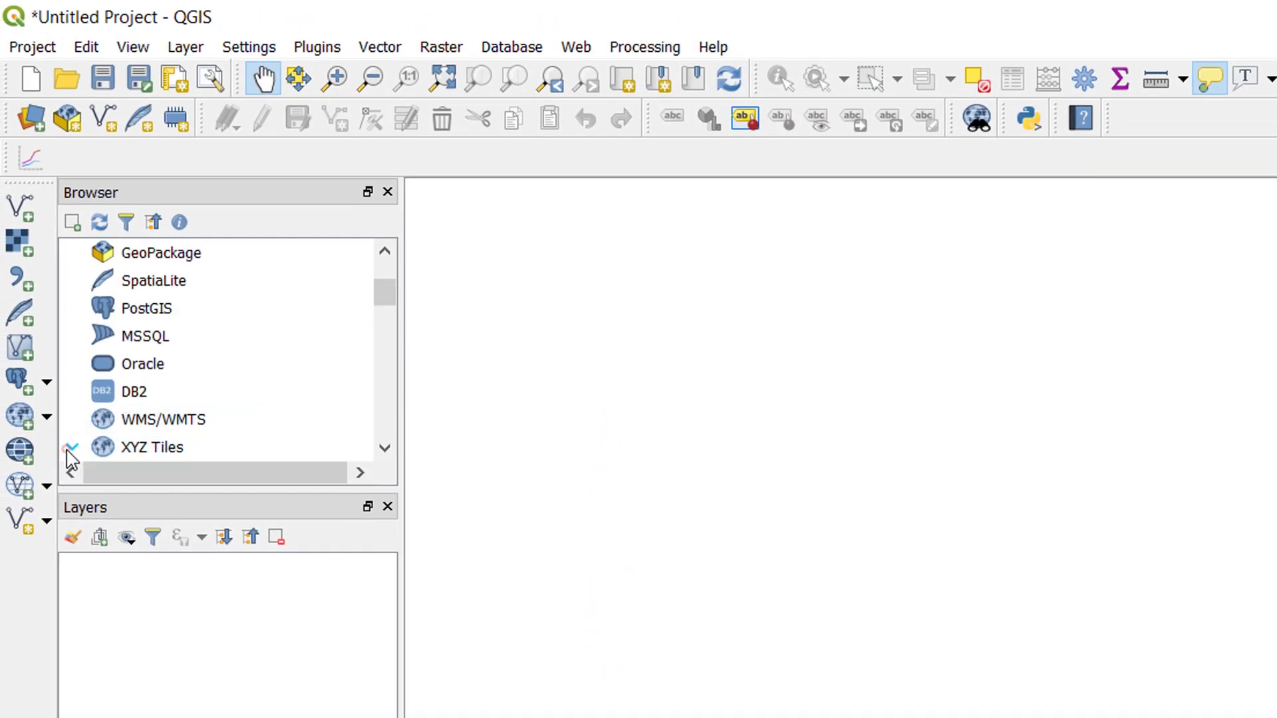
left_click_drag(390, 293, 391, 318)
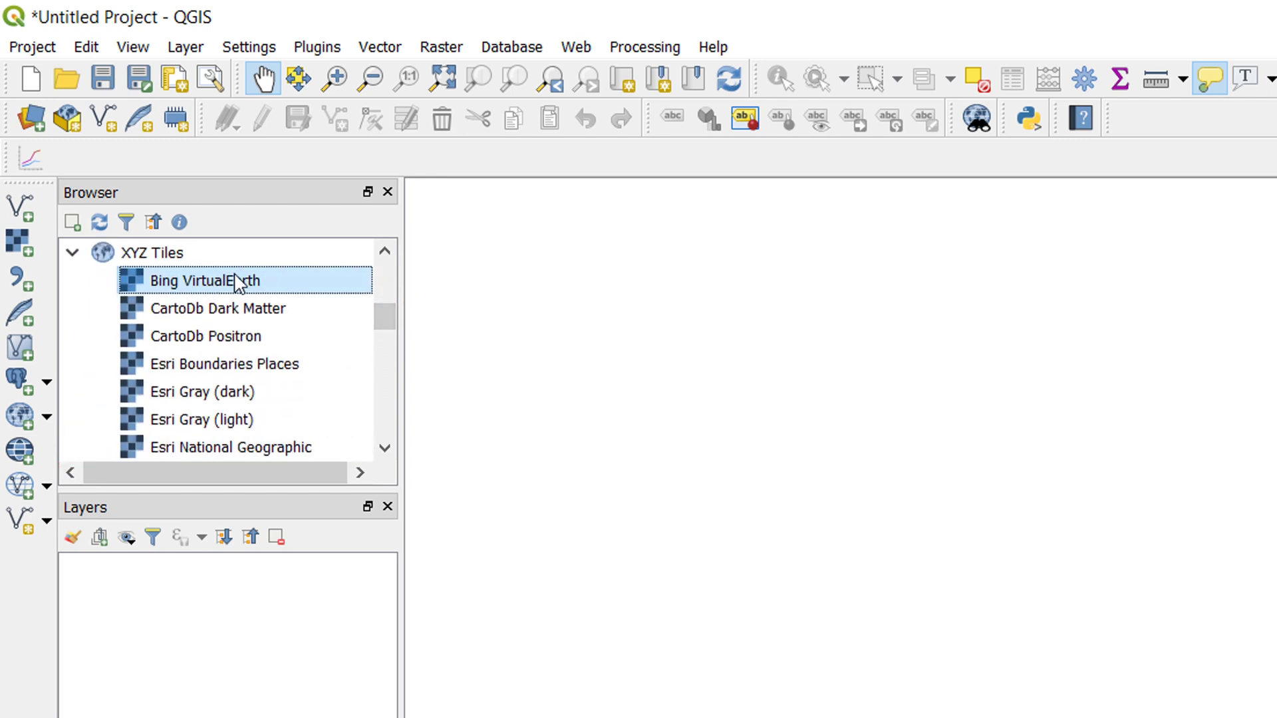
left_click_drag(236, 290, 224, 588)
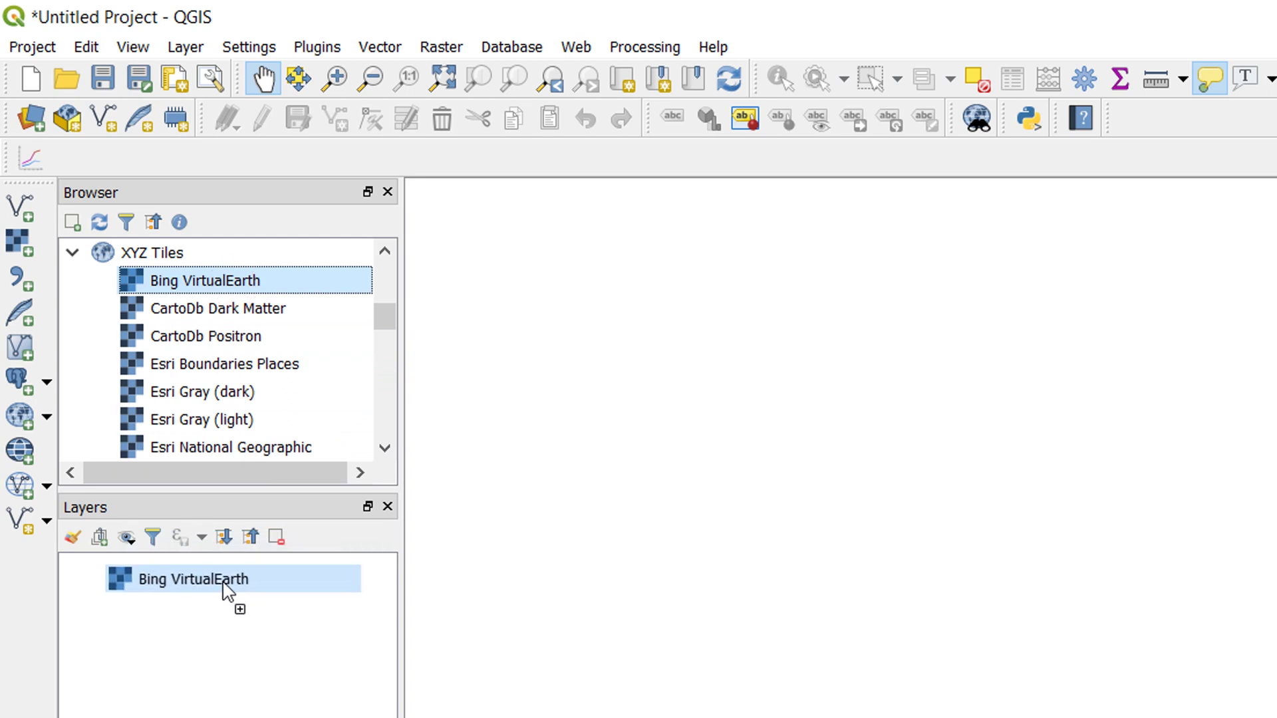
left_click_drag(224, 588, 229, 593)
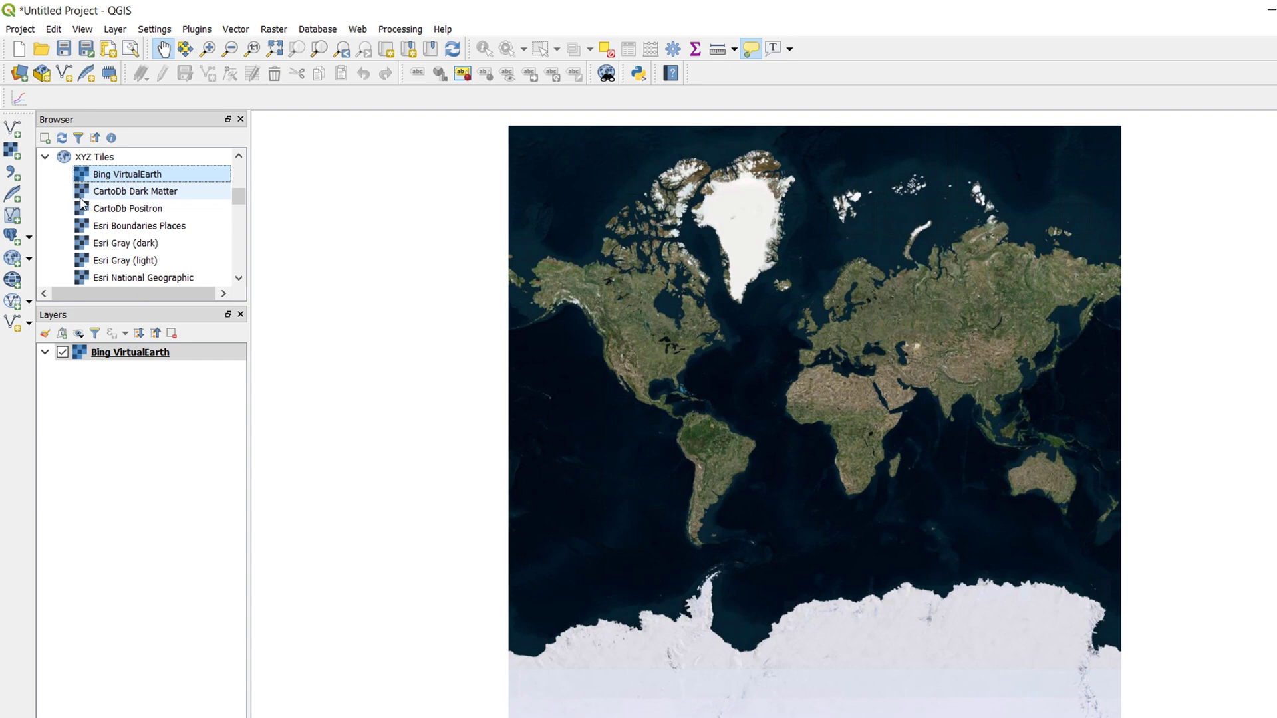
Add the vector dataset C:\_demo\Q3_georef_Wytham\Wytham Woods linear track.shp as a layer and zoom to its extent
left_click(11, 128)
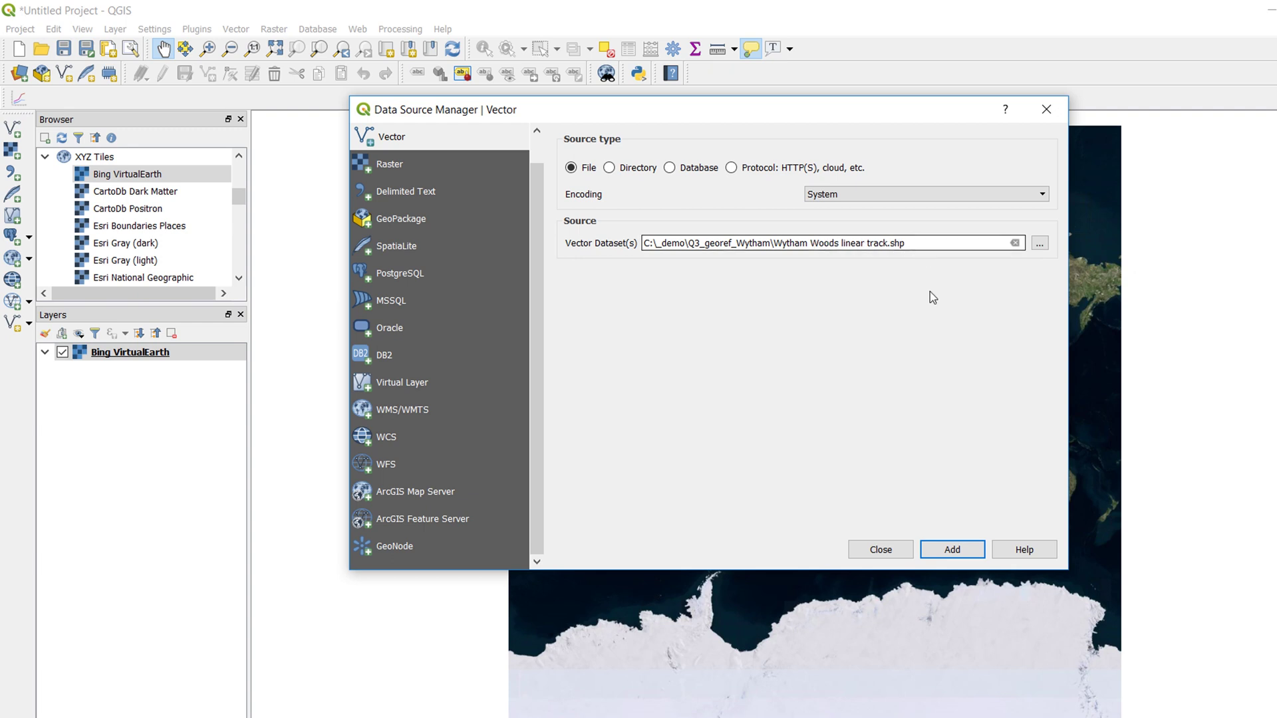
left_click(956, 548)
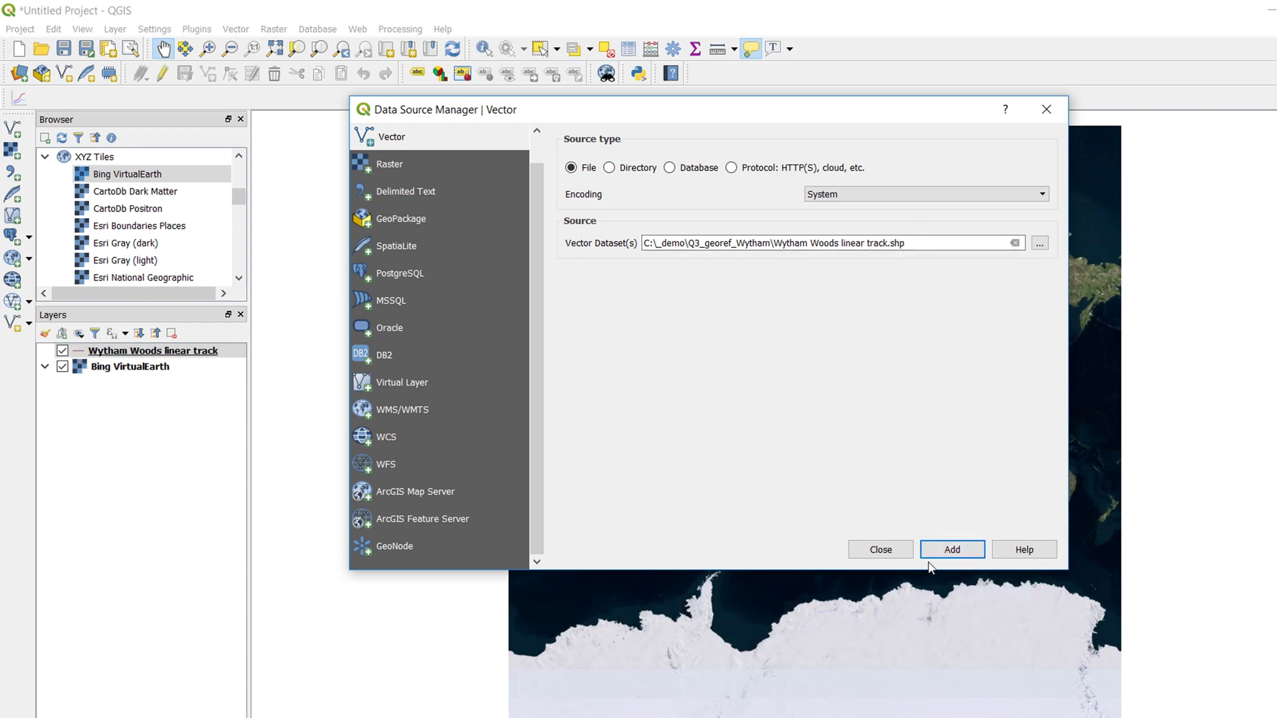
left_click(879, 548)
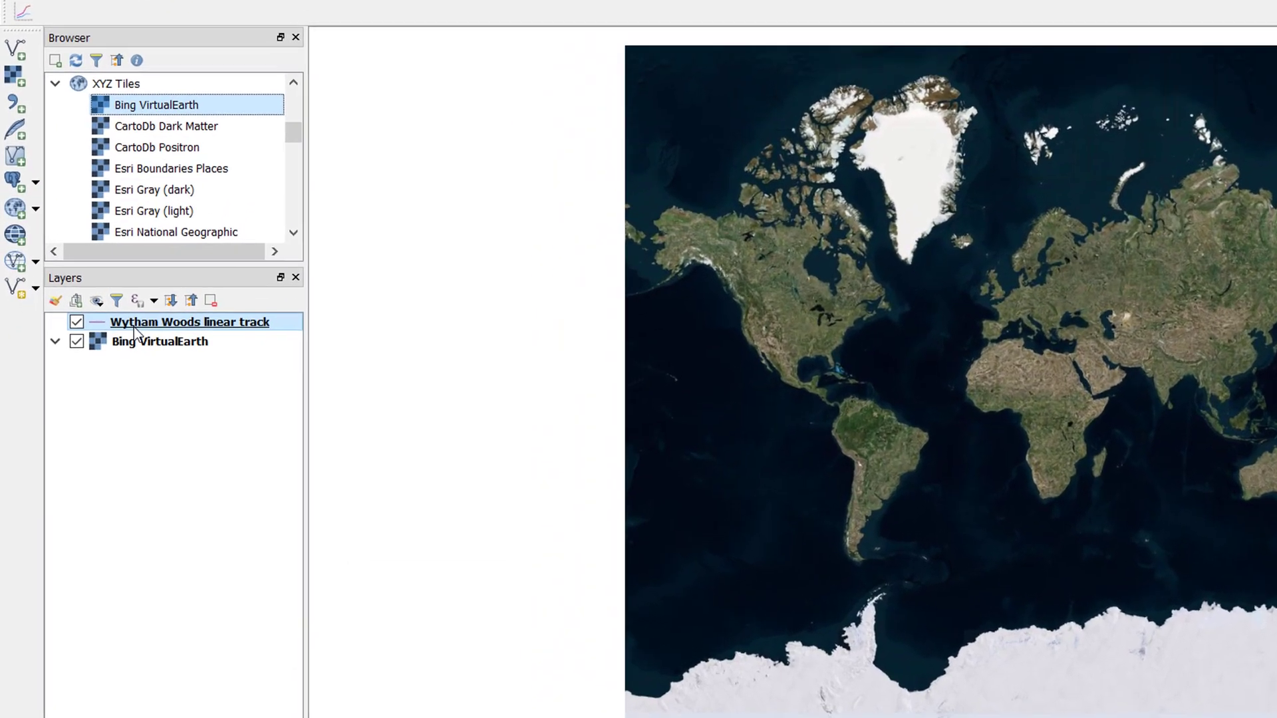
right_click(107, 351)
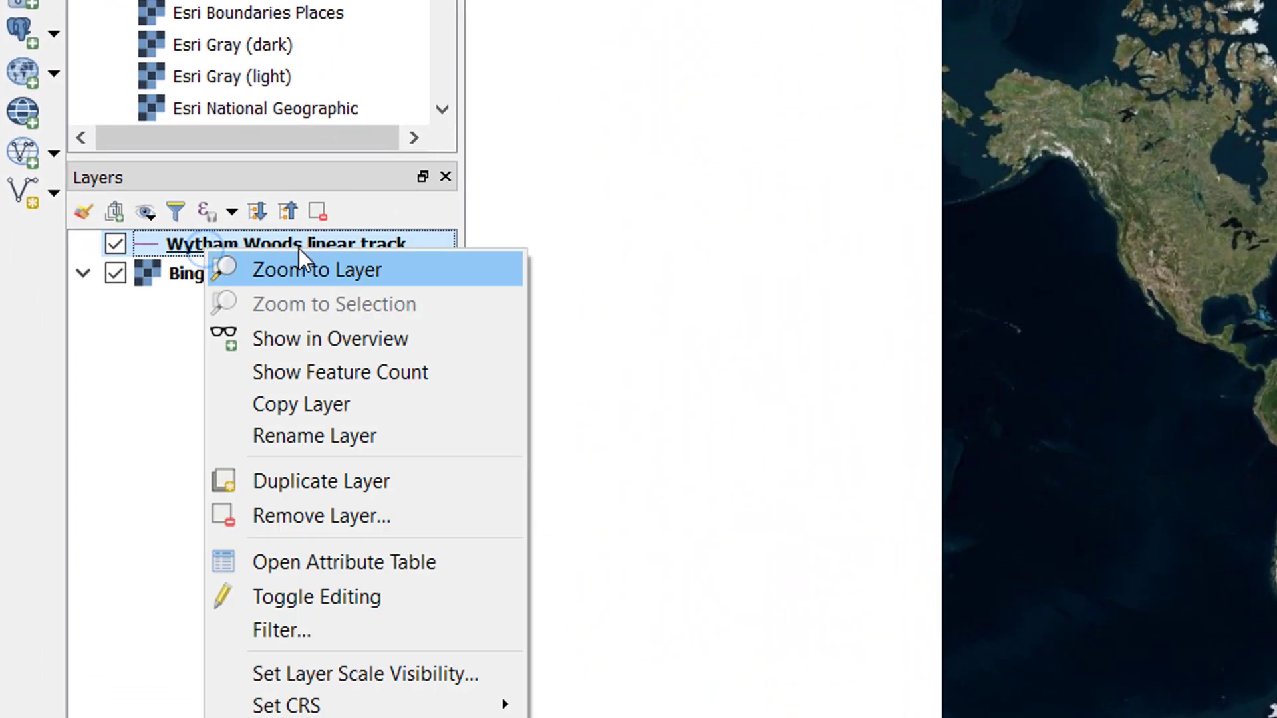
left_click(365, 259)
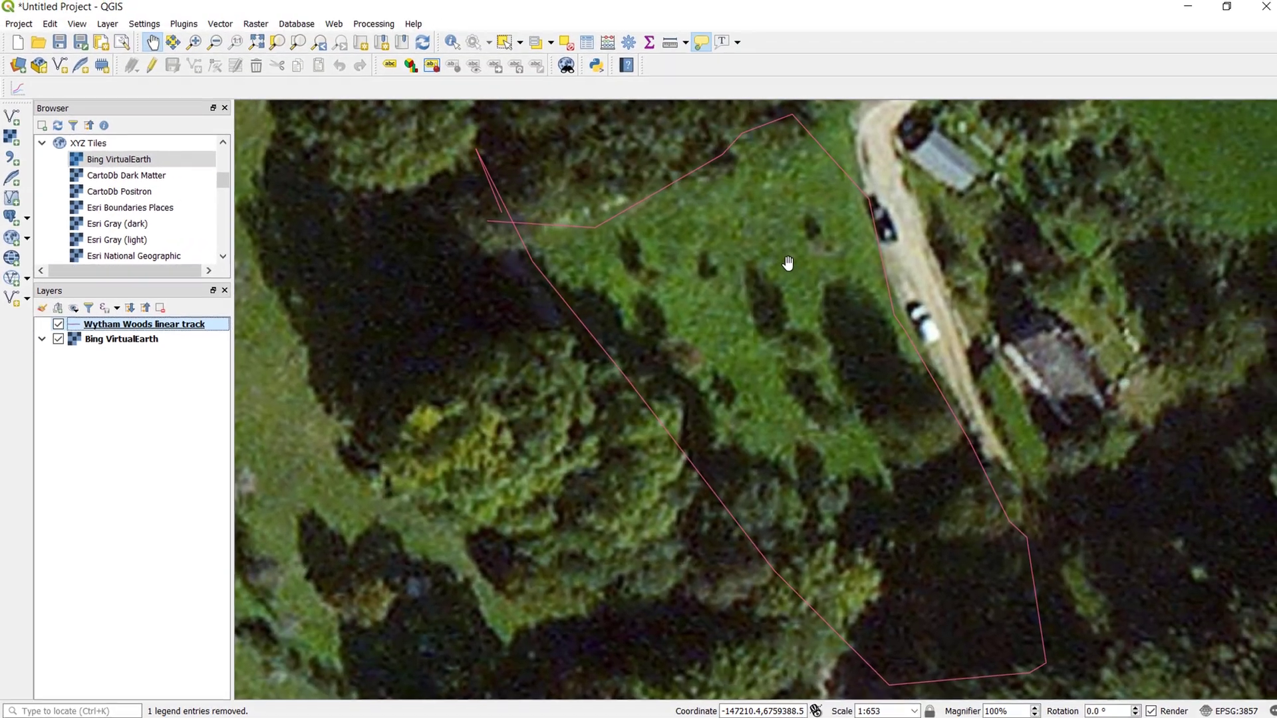
Hide the Wytham Woods linear track layer and frame the whole woodland on the satellite basemap
scroll(786, 262, "down", 5)
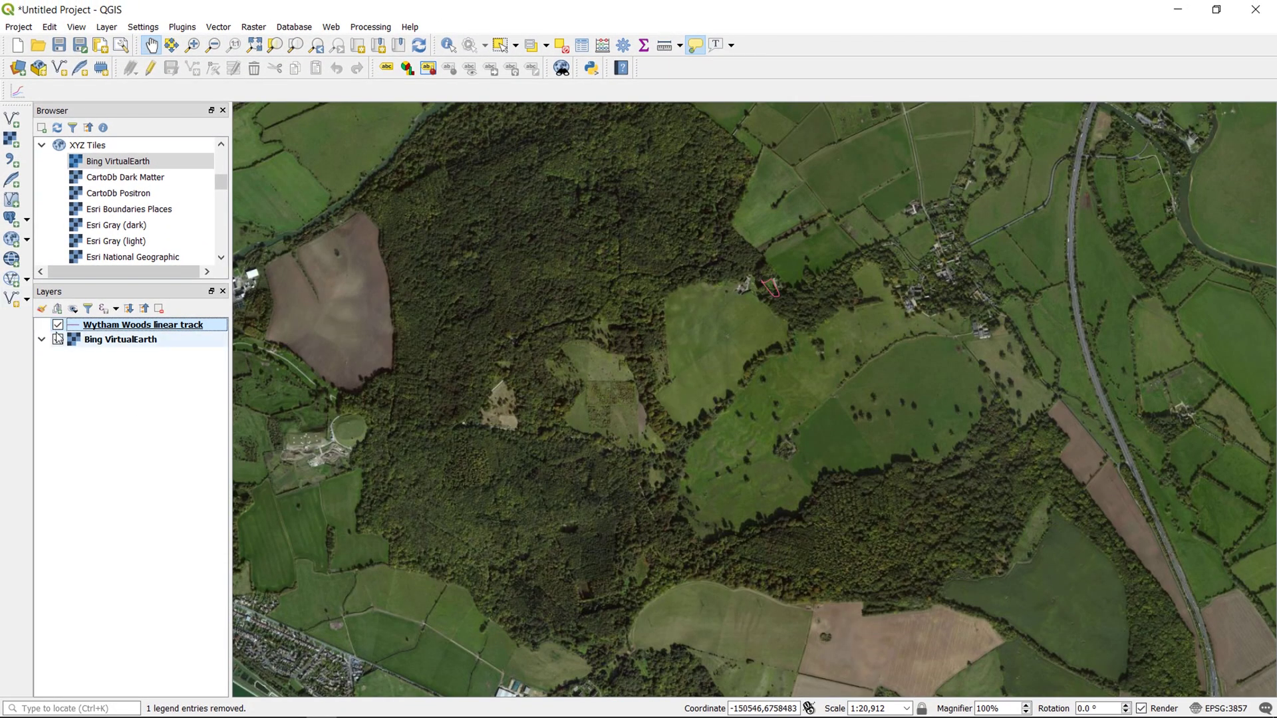
left_click(57, 326)
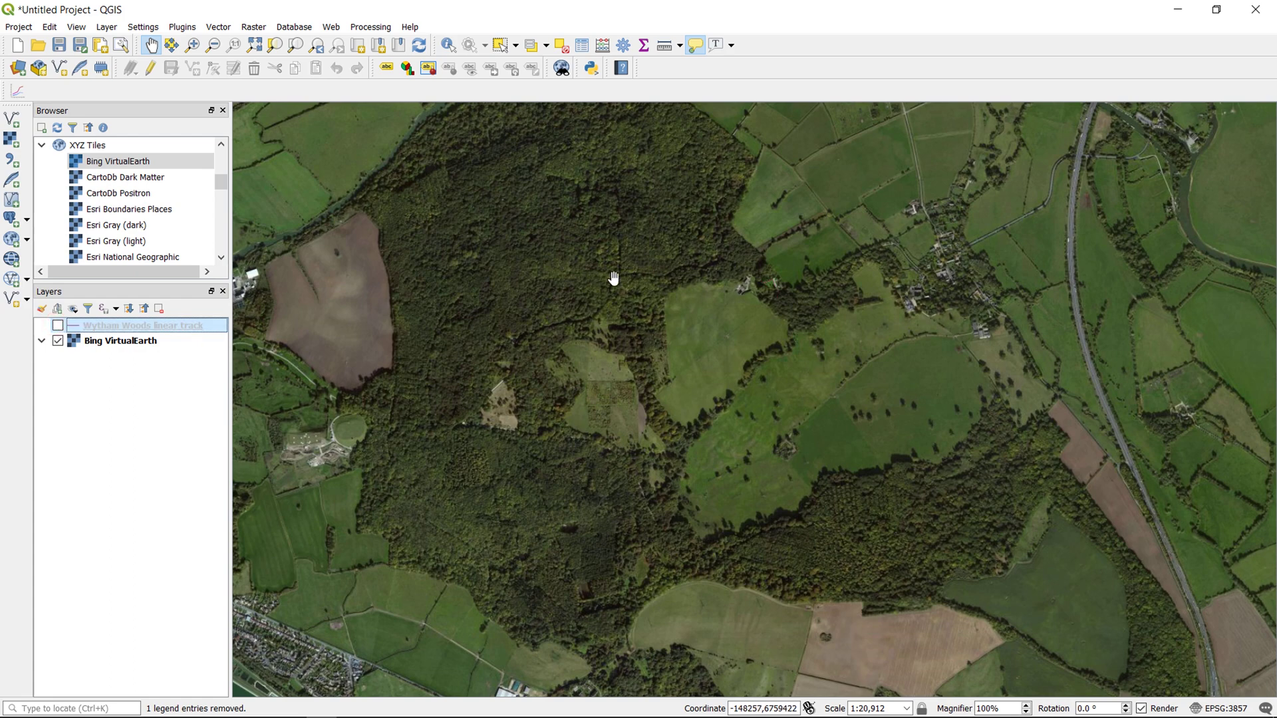
scroll(707, 292, "down", 2)
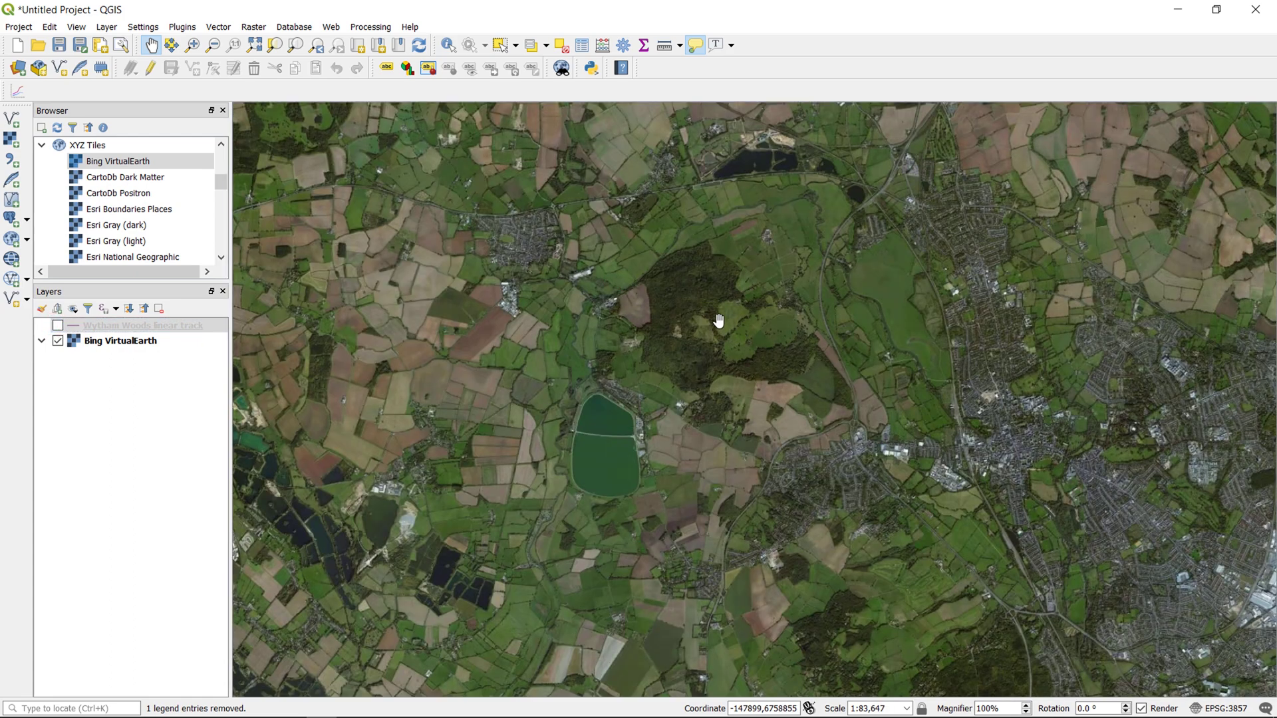
left_click_drag(718, 320, 653, 333)
scroll(660, 318, "up", 1)
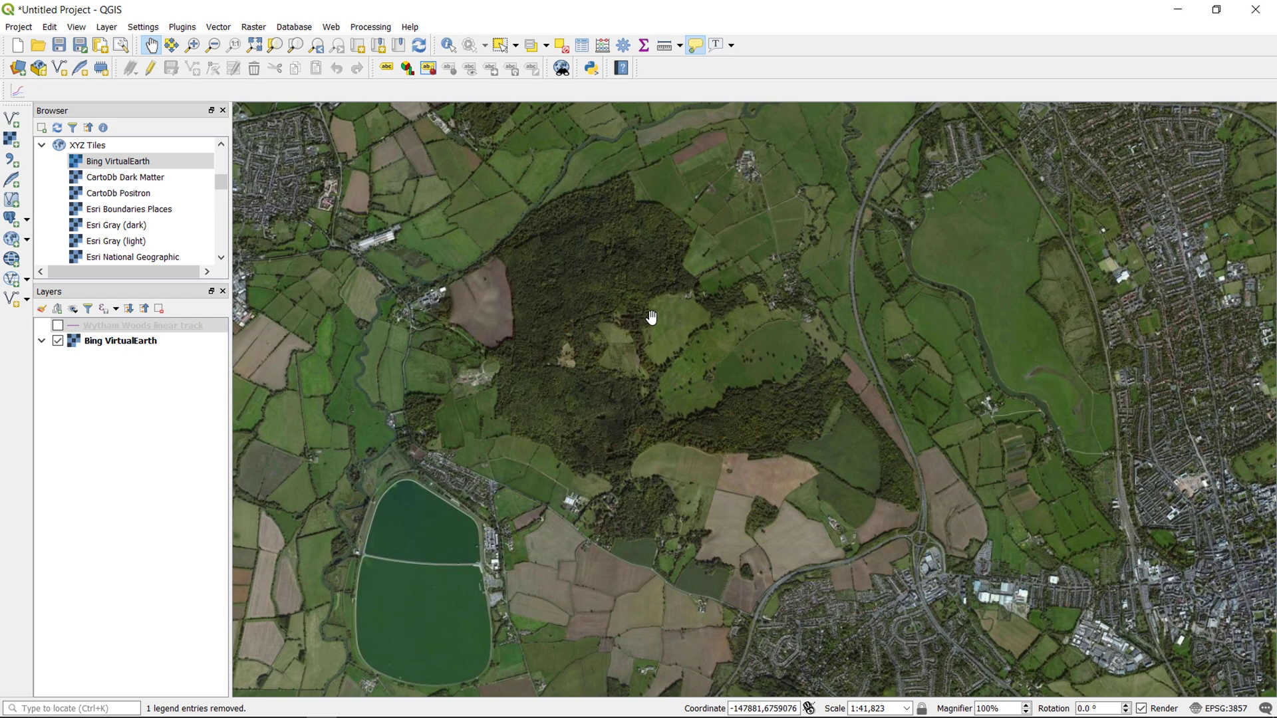
Add the raster dataset C:\_demo\Q3_georef_Wytham\Wythamaerialphoto_2.jpg as a layer, dismissing the coordinate reference system selection
left_click(11, 140)
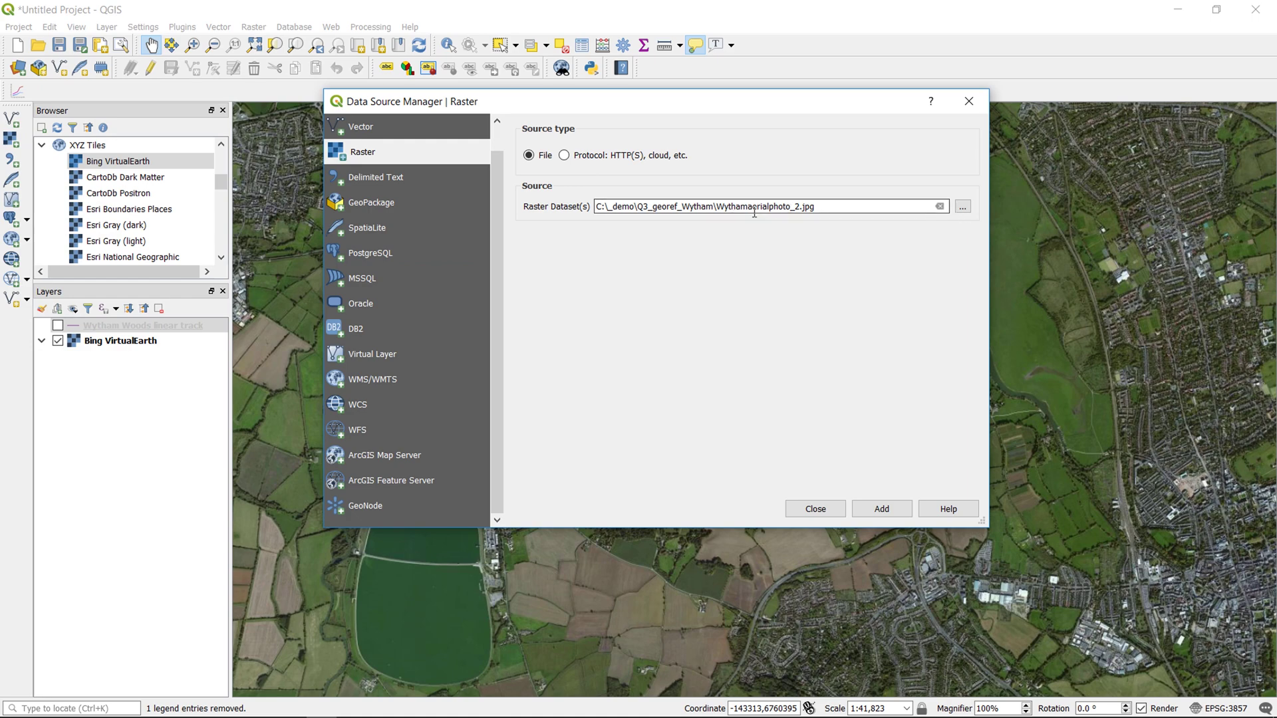
left_click(887, 509)
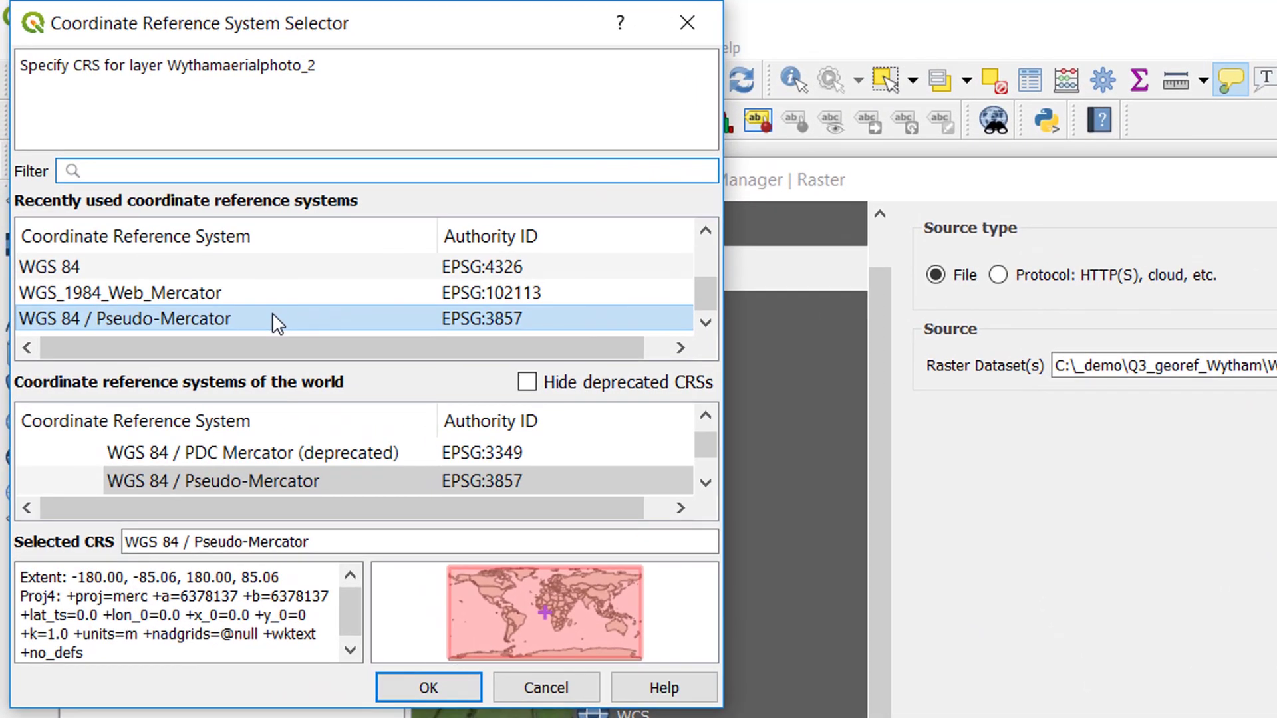
left_click(528, 690)
left_click(741, 687)
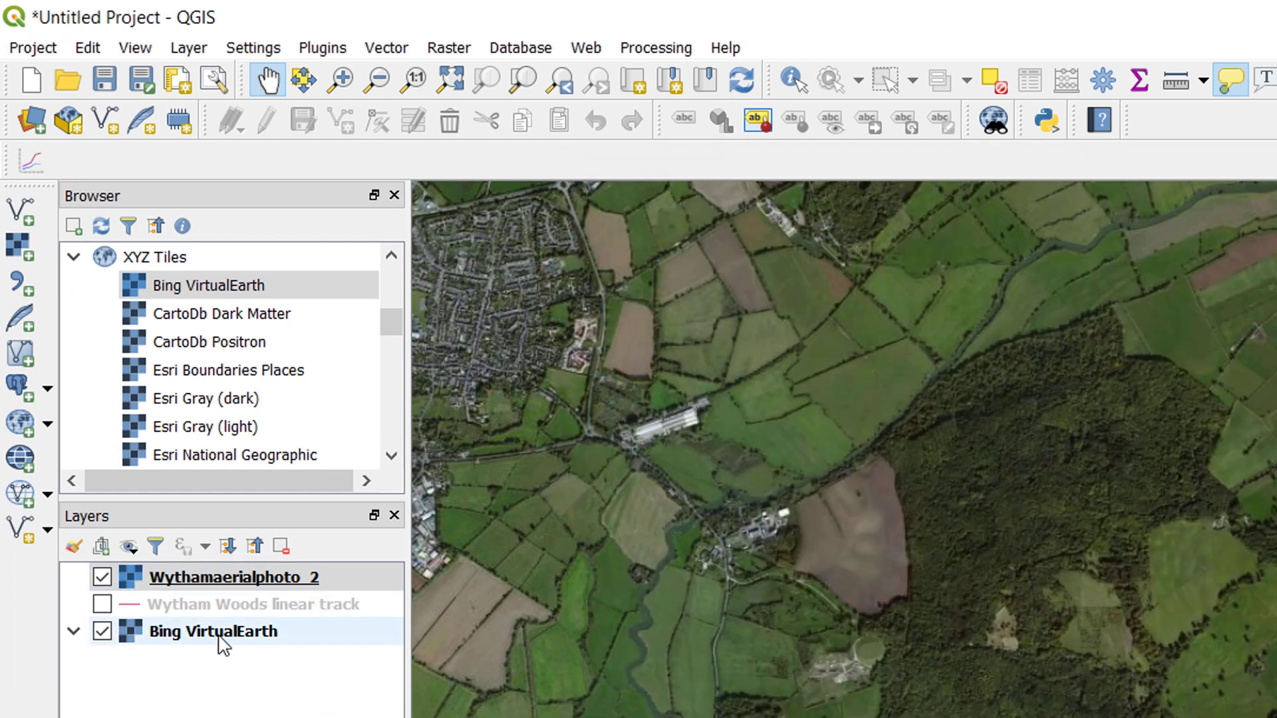
Check the Bing VirtualEarth layer's coordinate reference system and the project's CRS in the project properties
mouse_move(222, 645)
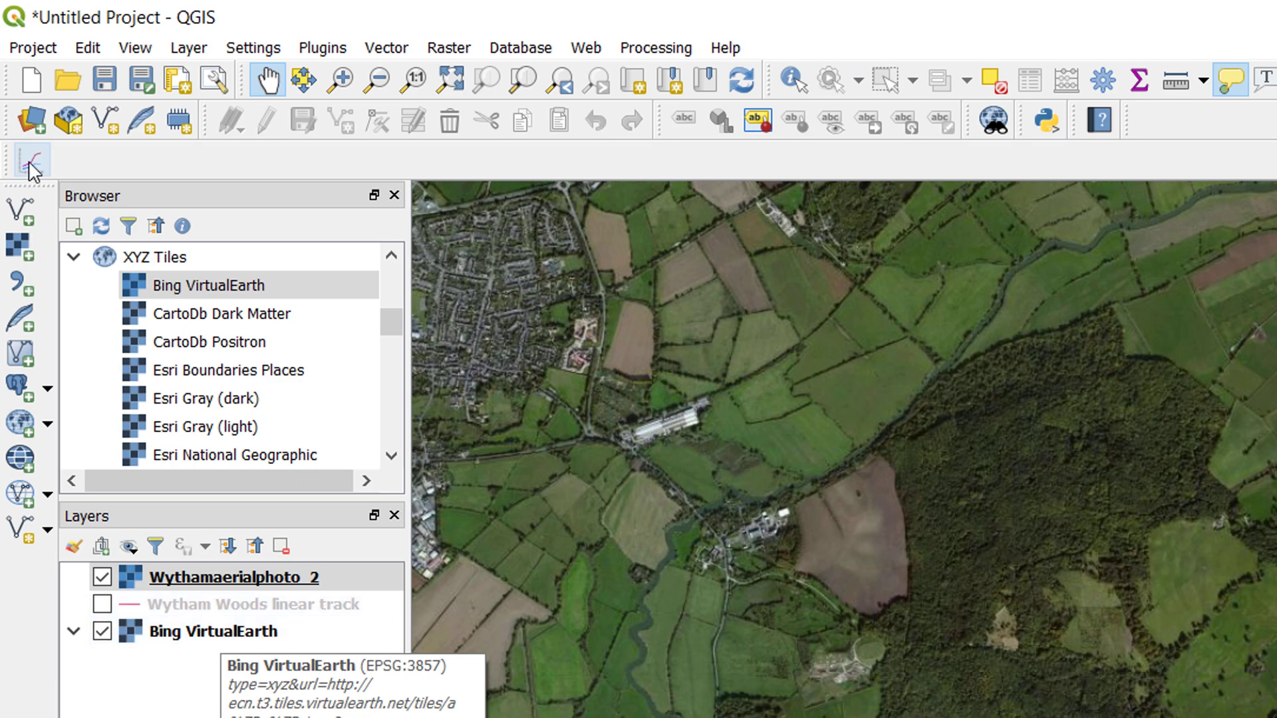
left_click(37, 48)
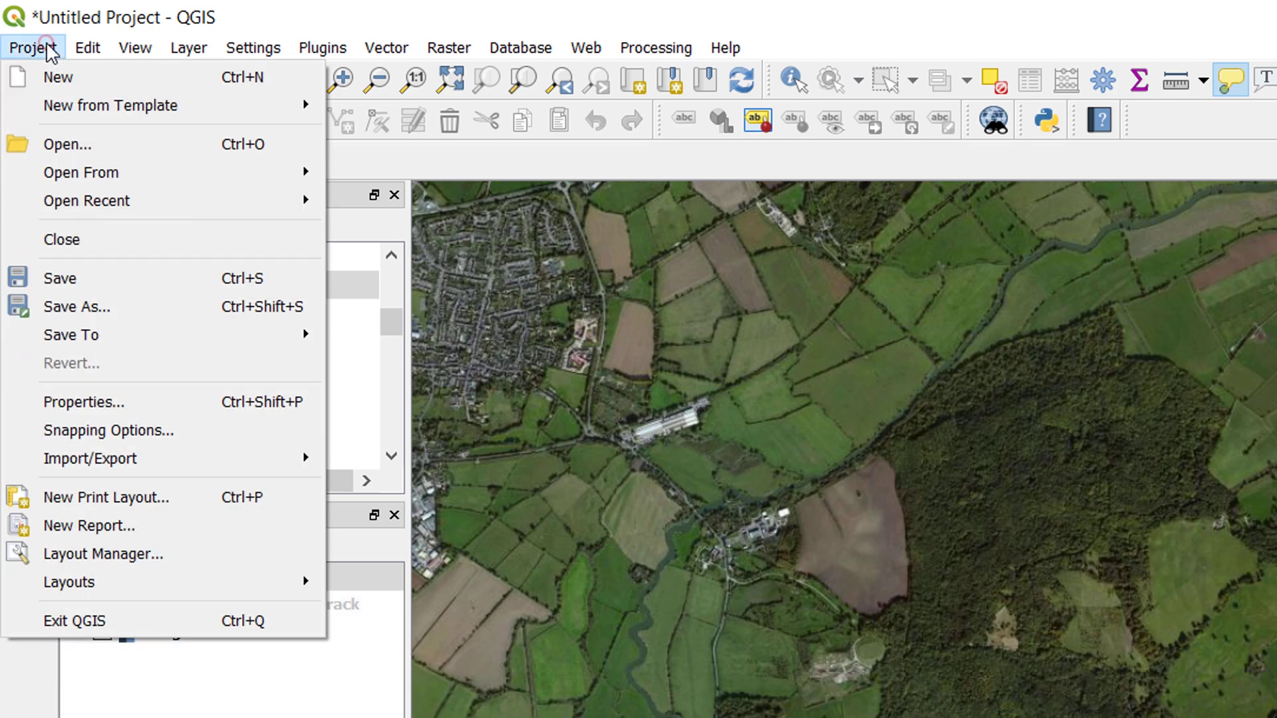
left_click(124, 406)
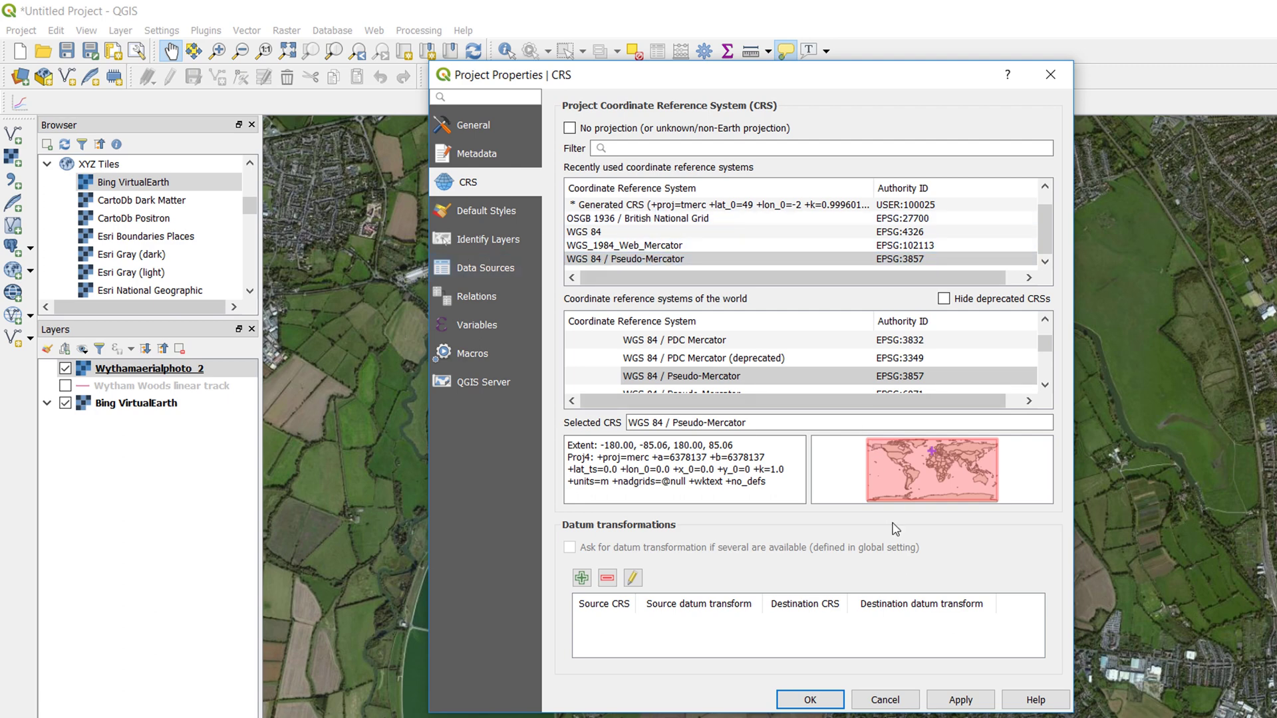
left_click(831, 705)
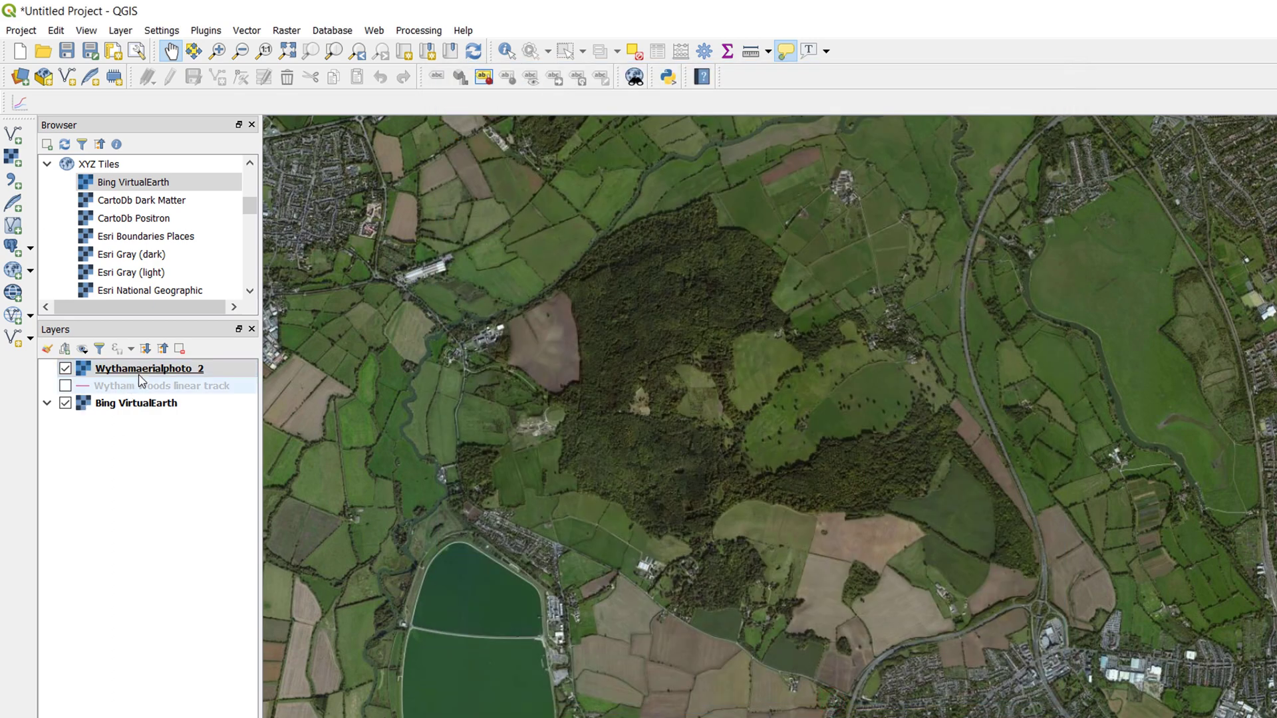
Check the Wythamaerialphoto_2 layer's coordinate reference system and zoom to the layer to see where it is located
left_click(133, 373)
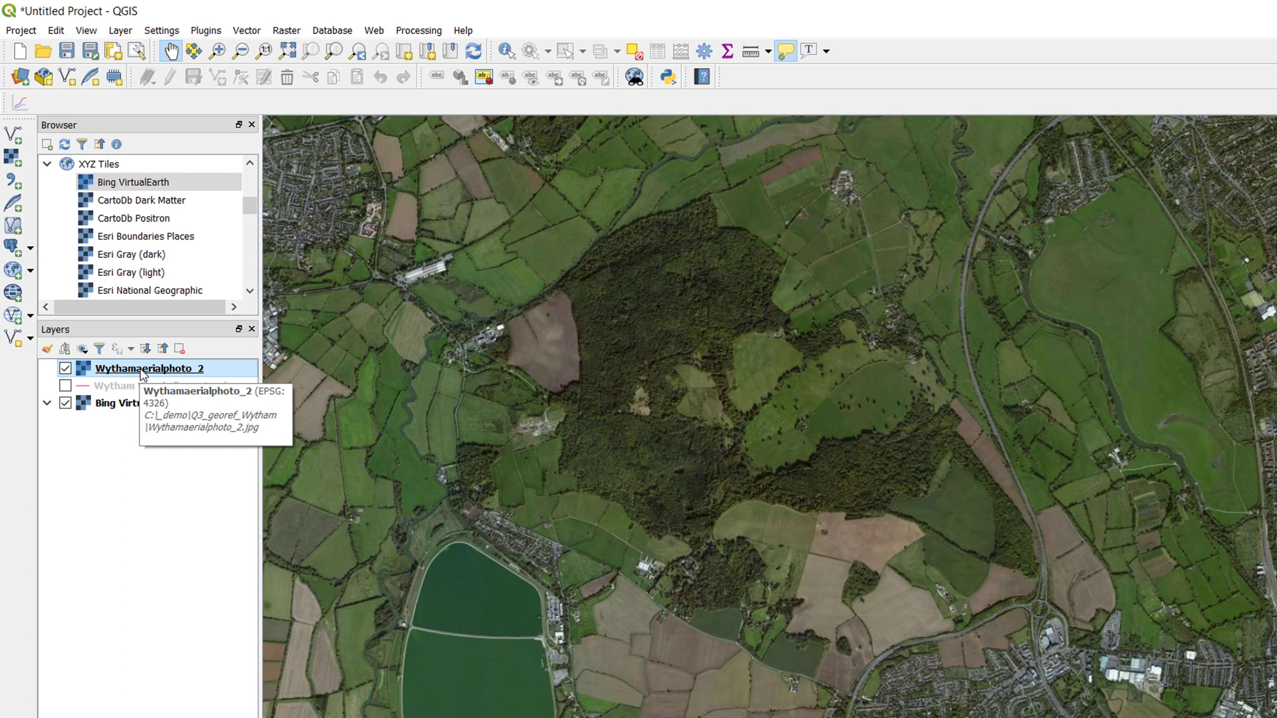
right_click(134, 372)
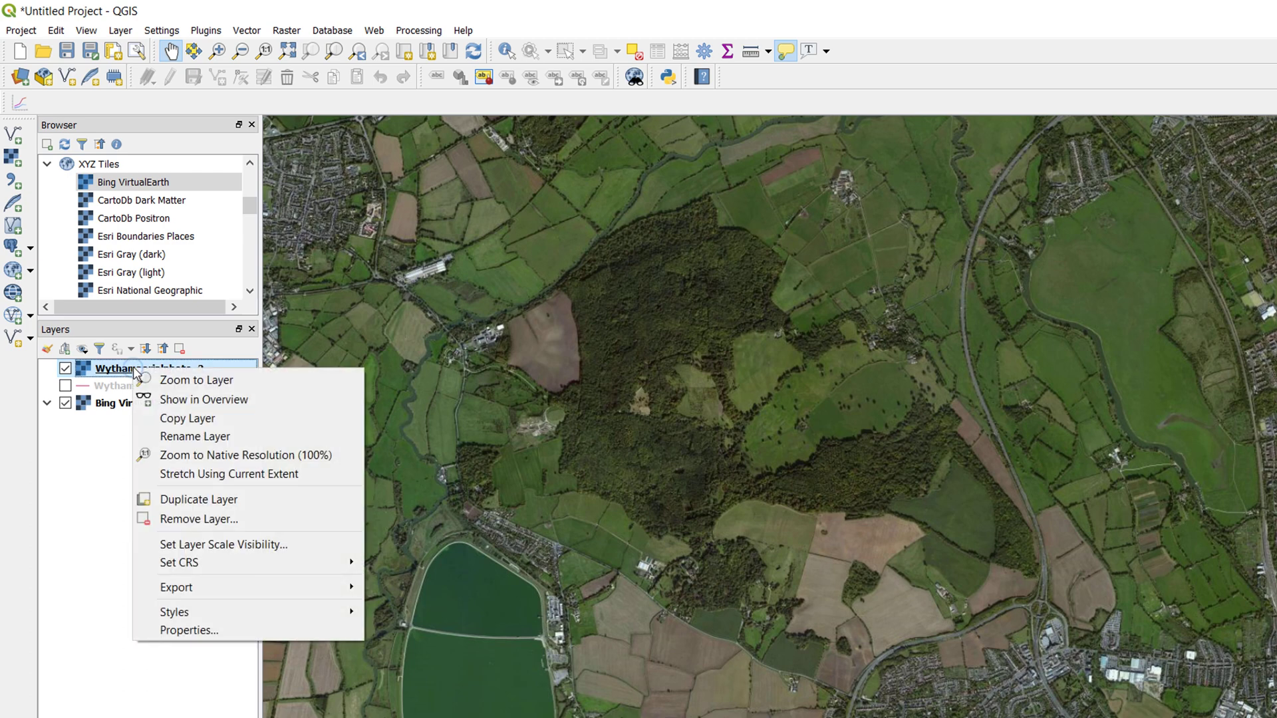
left_click(186, 380)
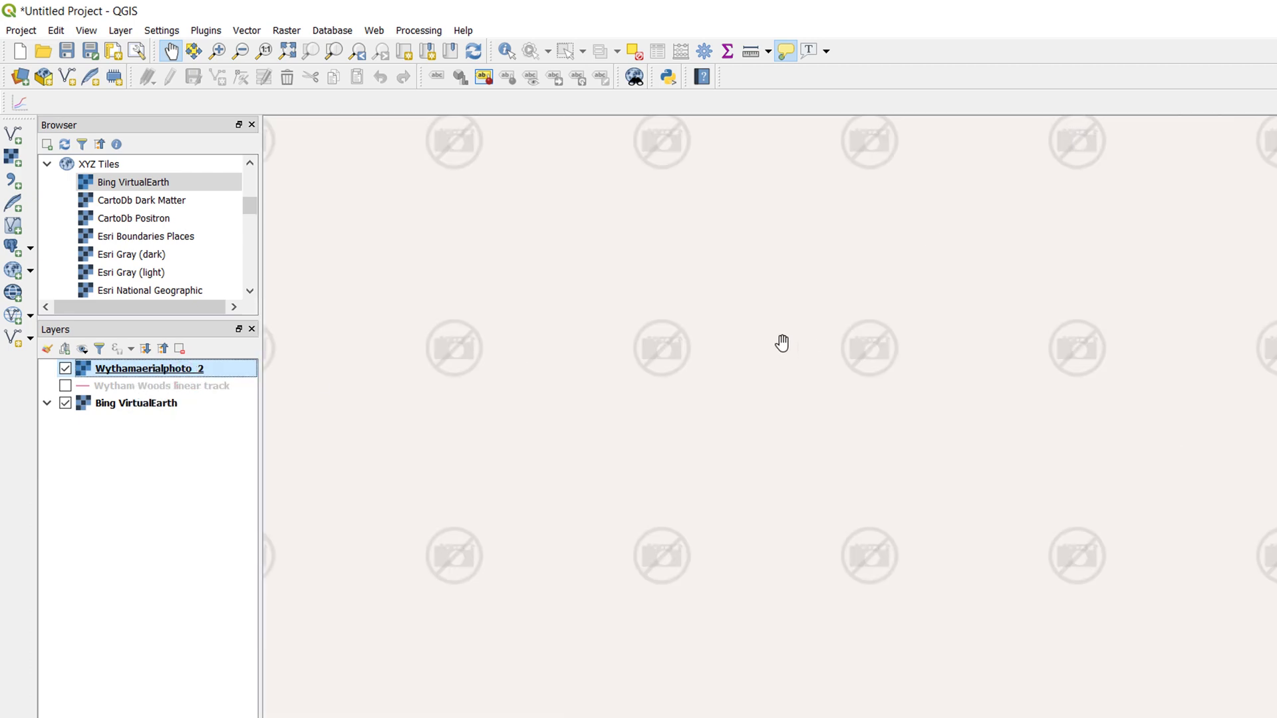
scroll(705, 370, "down", 3)
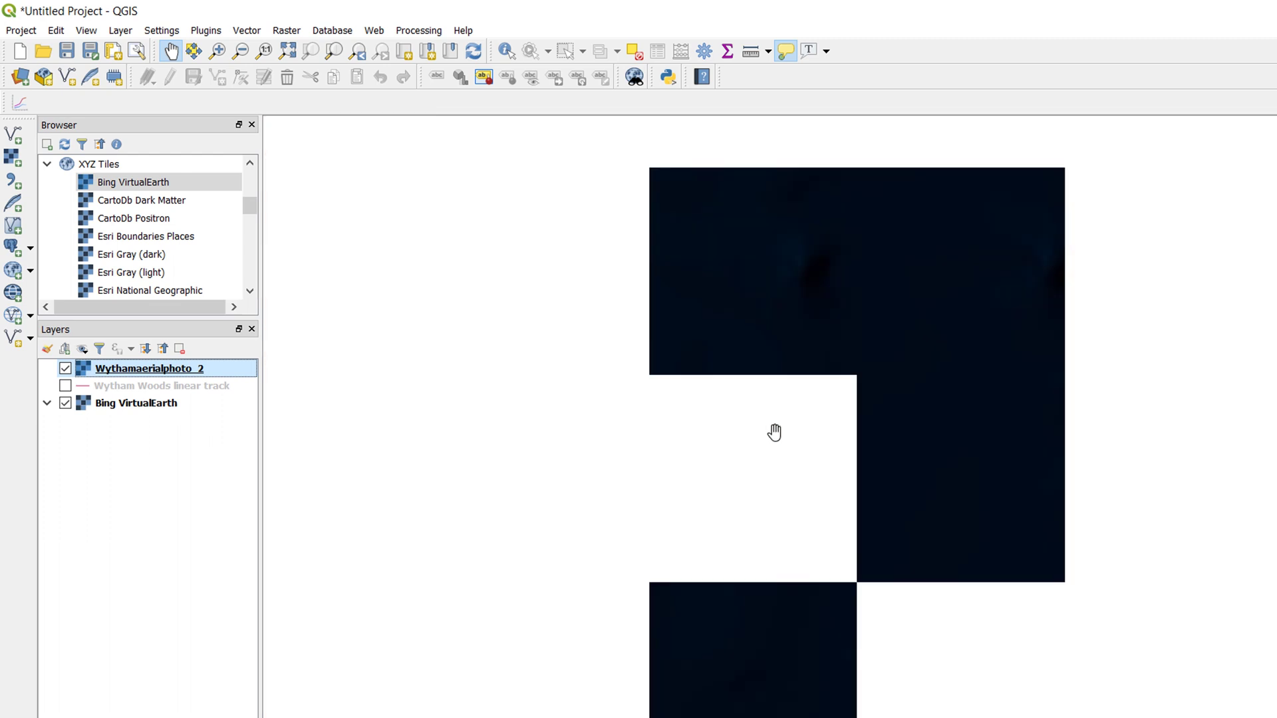
Zoom out to the African continent to see where the unreferenced aerial photo layer lies on the world map
scroll(825, 423, "down", 3)
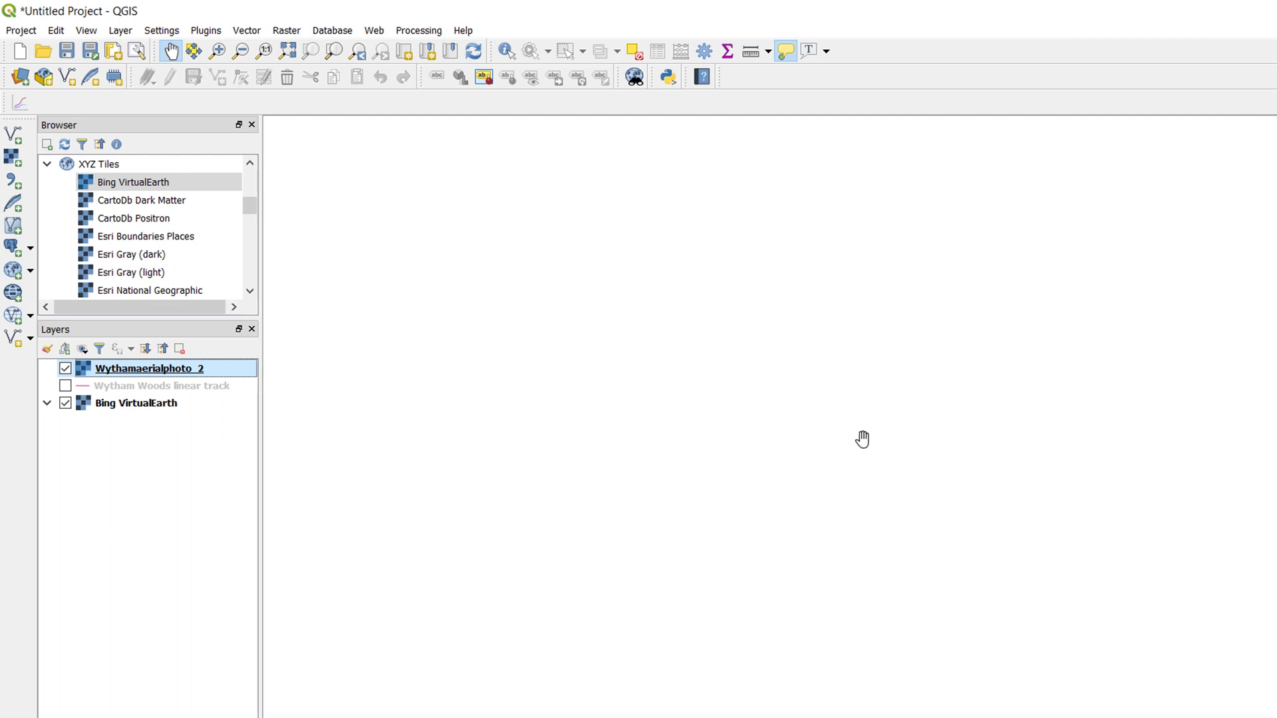
scroll(829, 393, "down", 3)
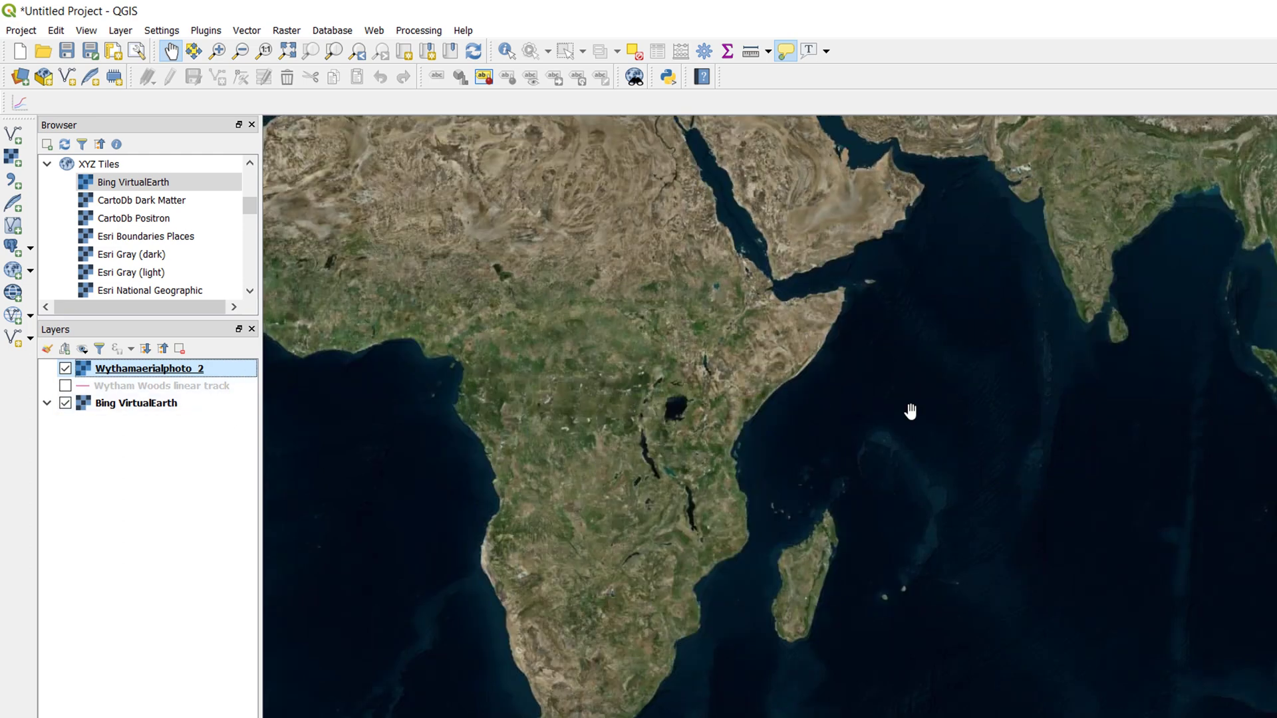
left_click_drag(811, 455, 1077, 422)
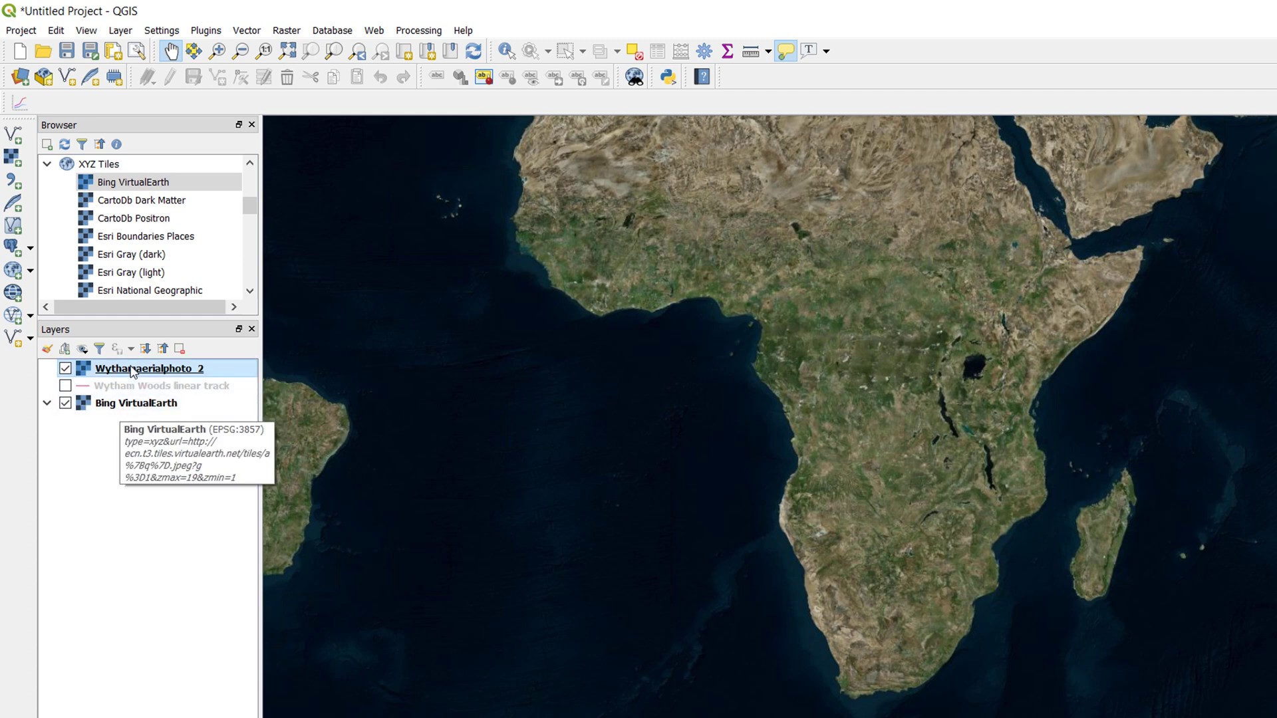
Return the map view to the extent of the Wytham Woods linear track layer and include the surrounding countryside
left_click(115, 387)
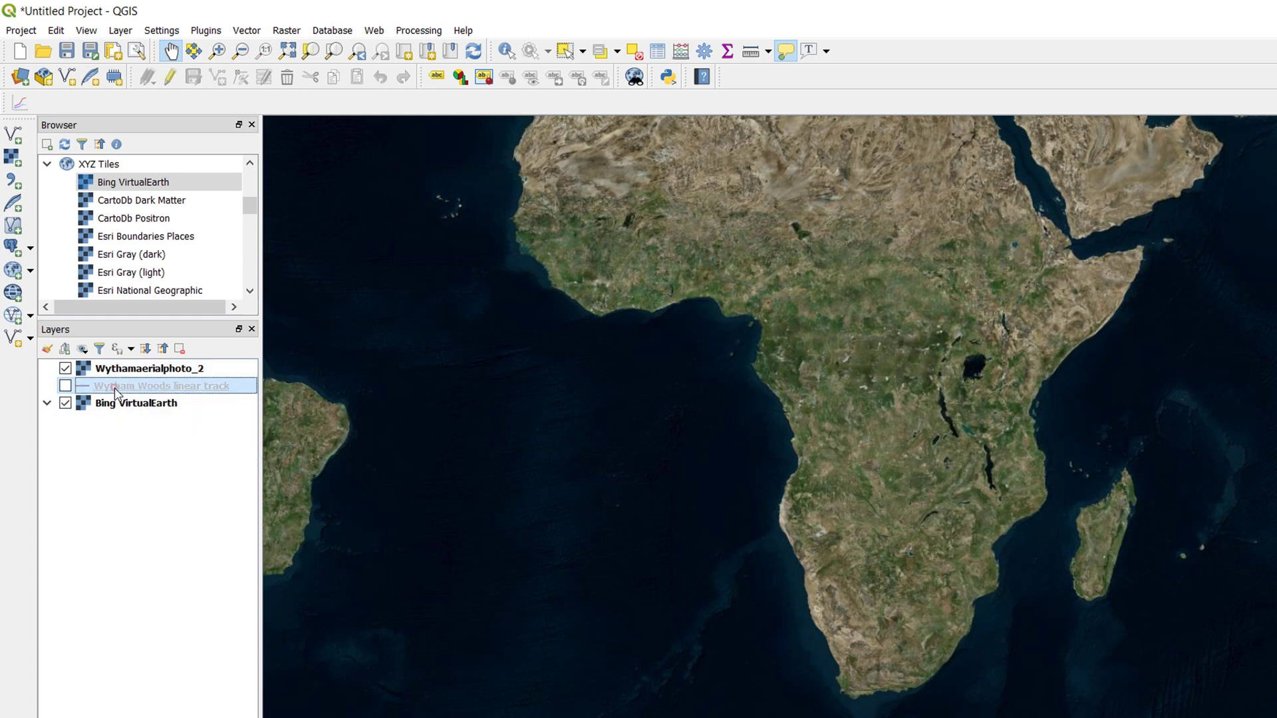
right_click(119, 391)
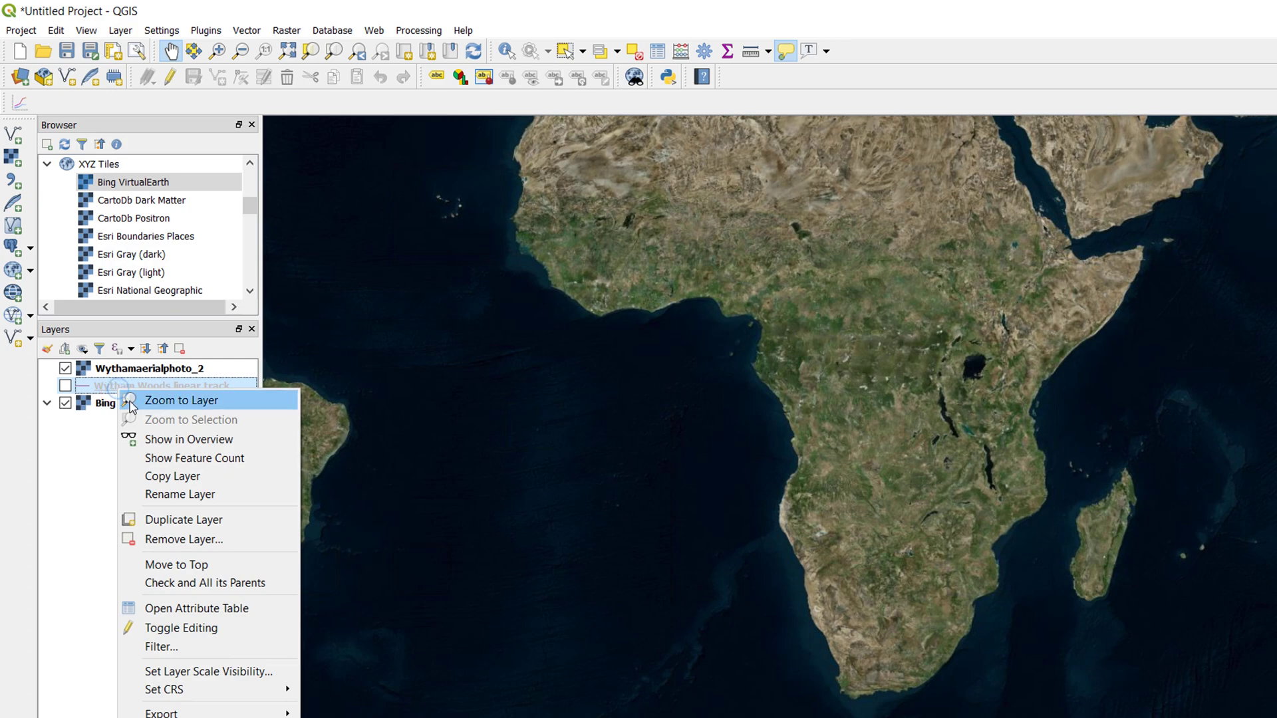
left_click(186, 401)
scroll(795, 337, "down", 3)
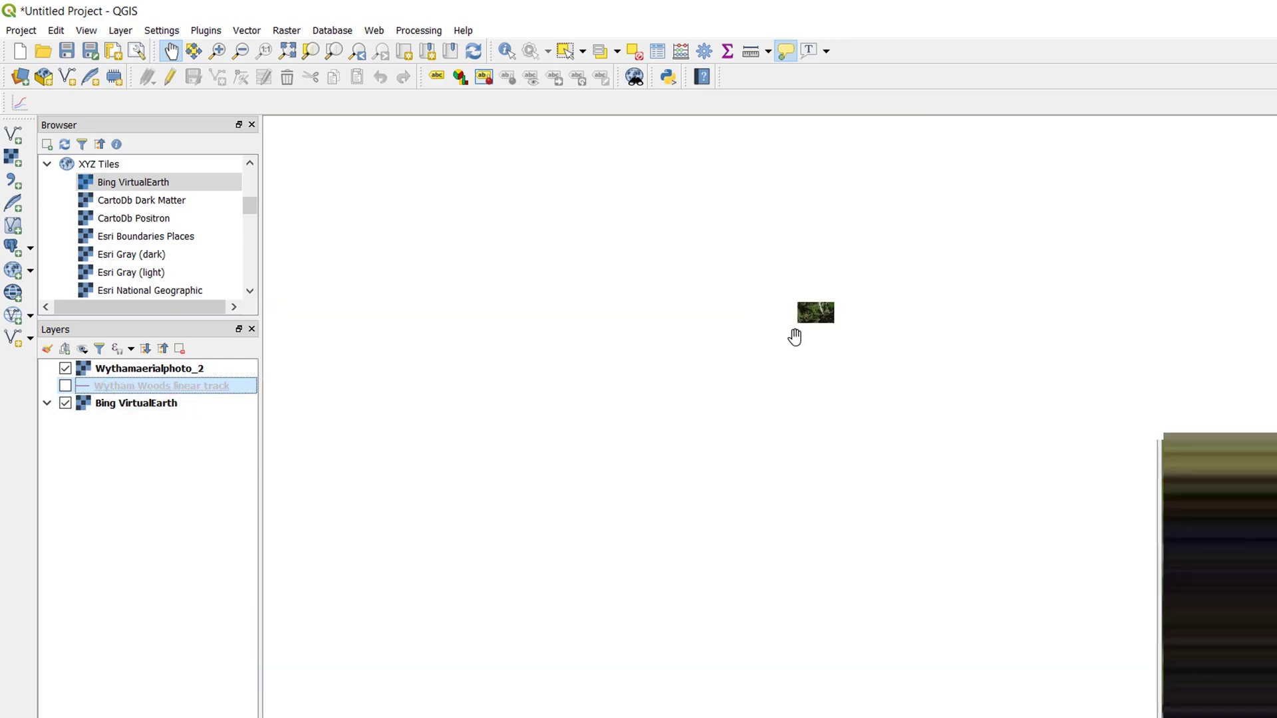
scroll(928, 332, "down", 3)
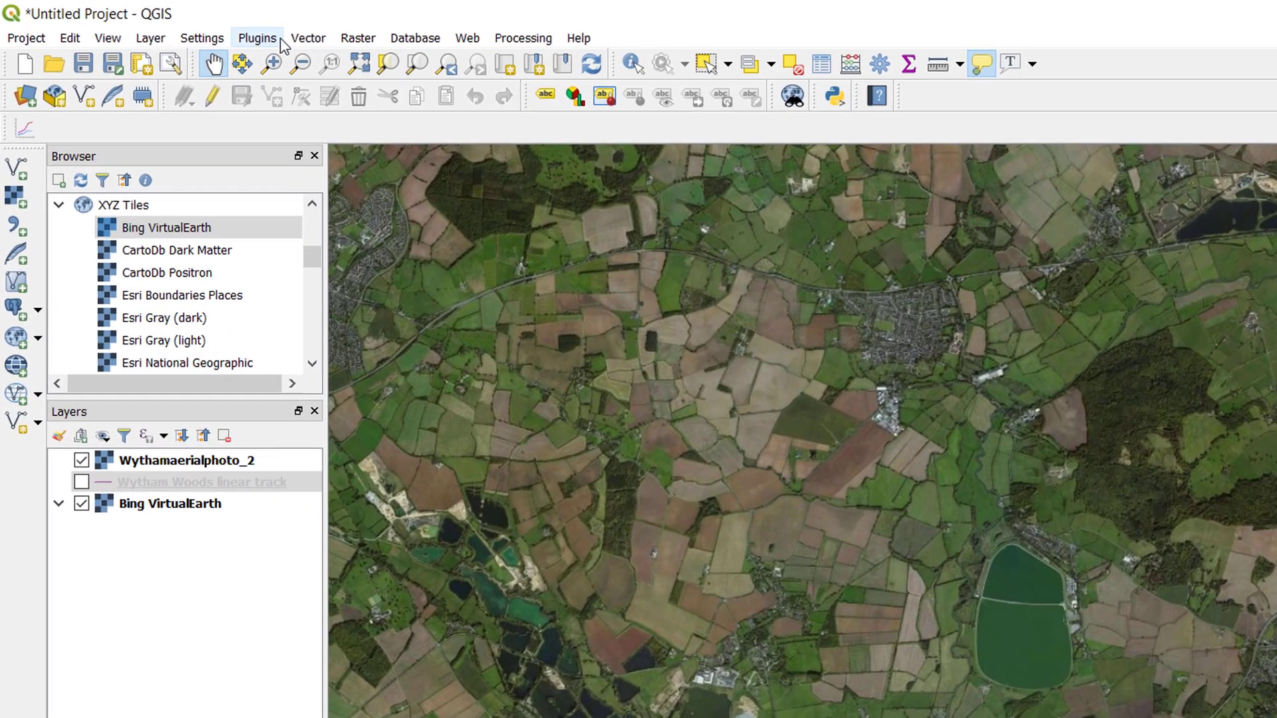
Search the available plugins for "georef" and check that Georeferencer GDAL is enabled
left_click(219, 30)
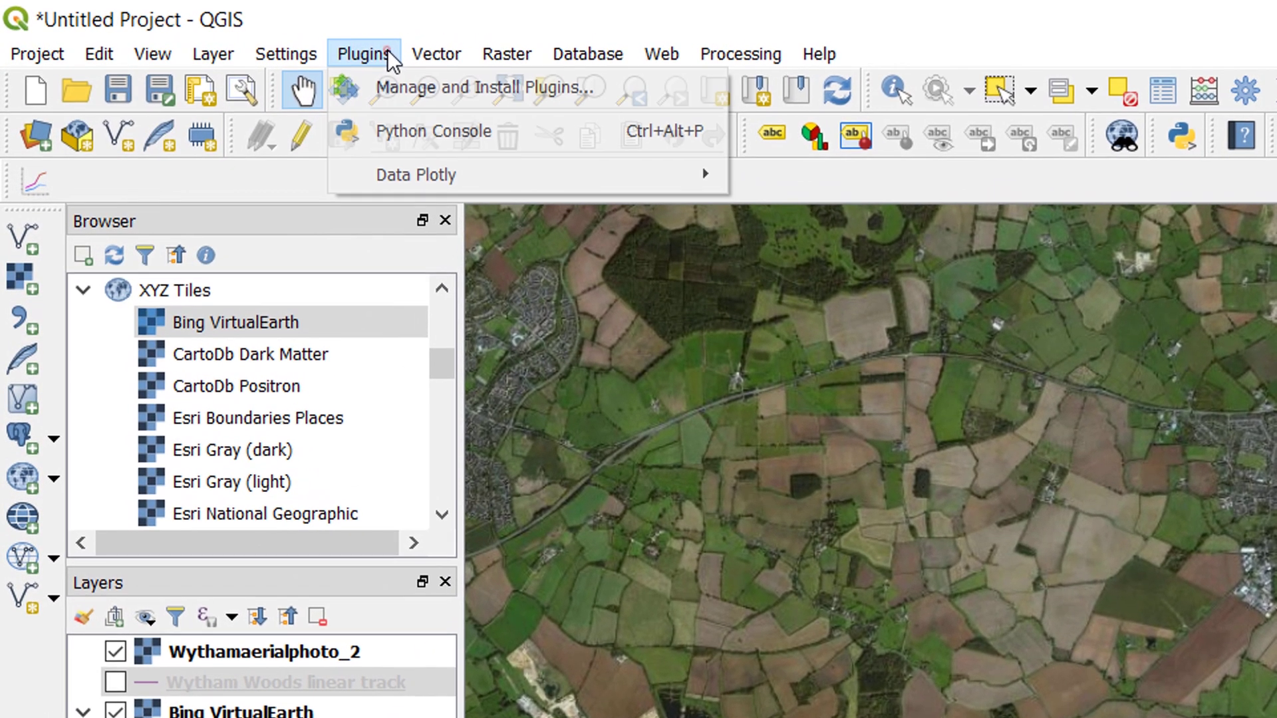
left_click(402, 88)
type("georef")
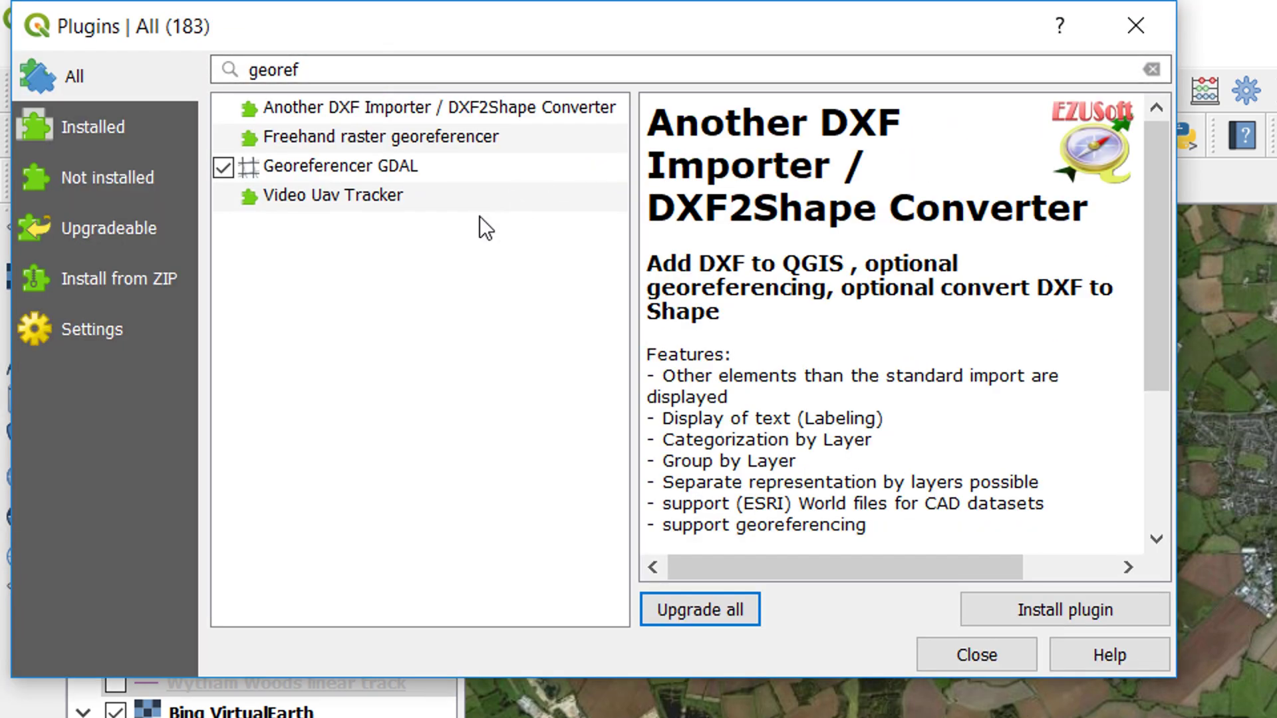
double_click(332, 59)
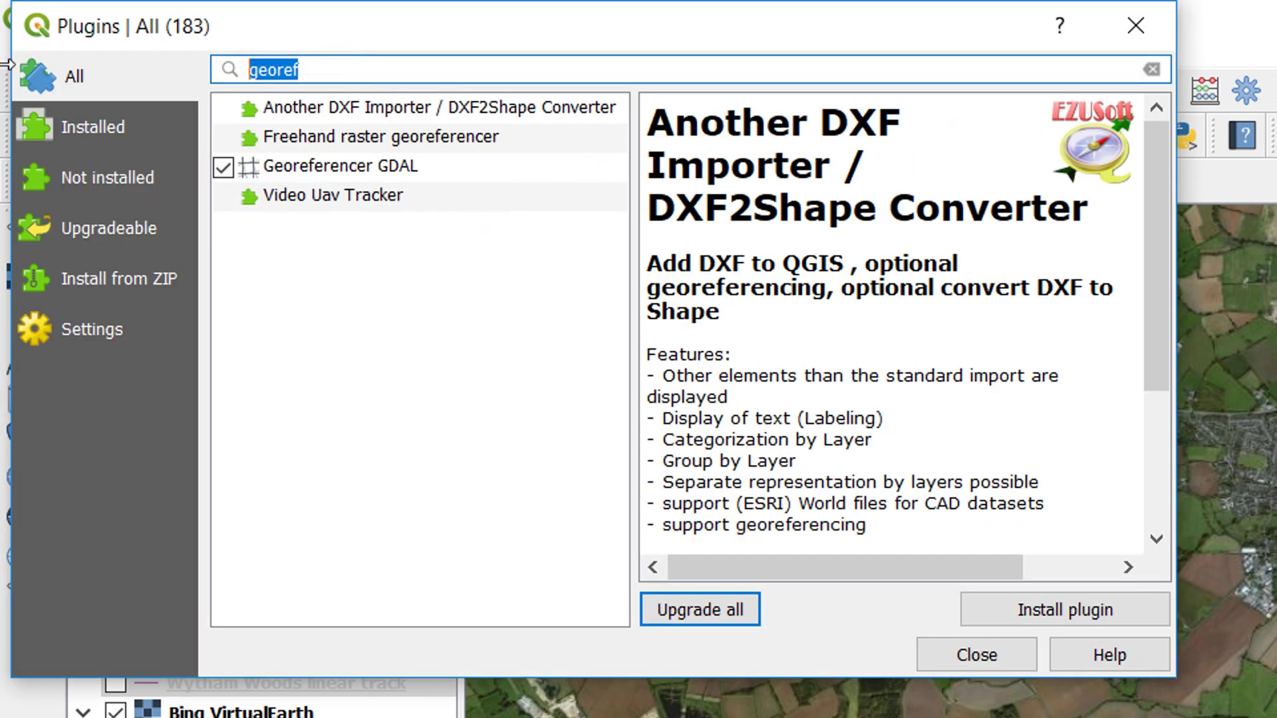
type("georef")
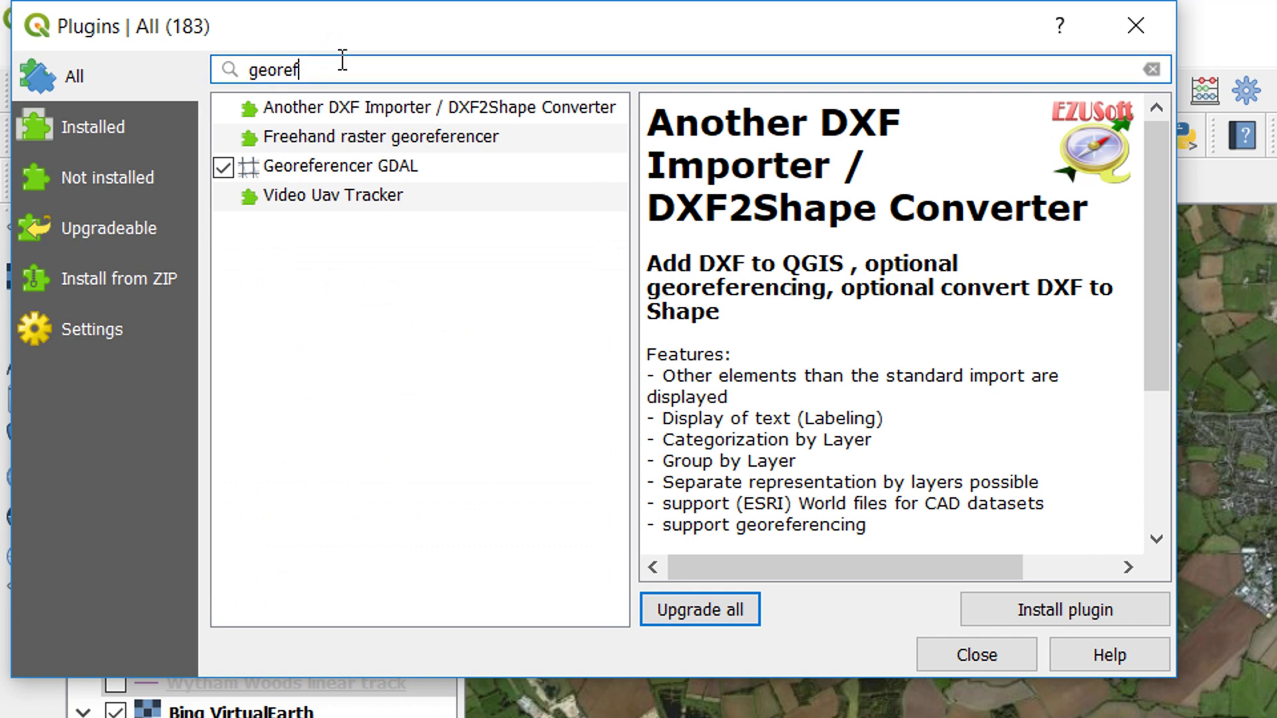
left_click(417, 166)
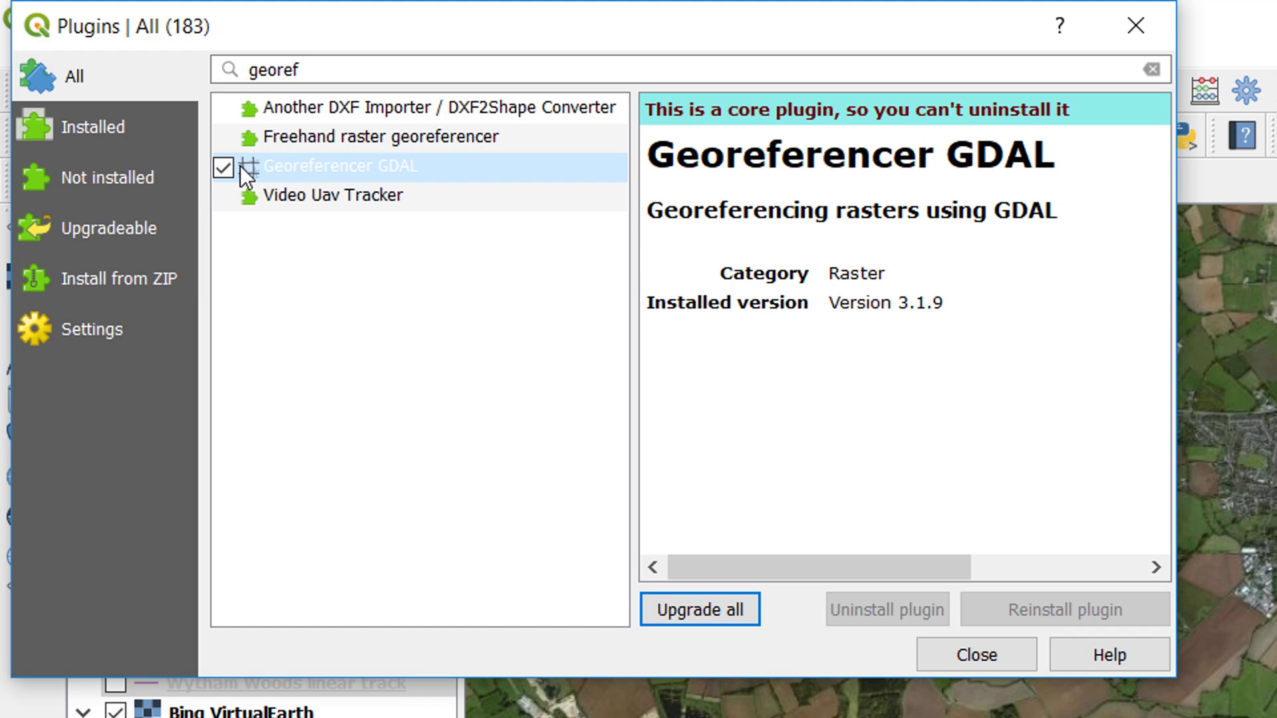
left_click(959, 656)
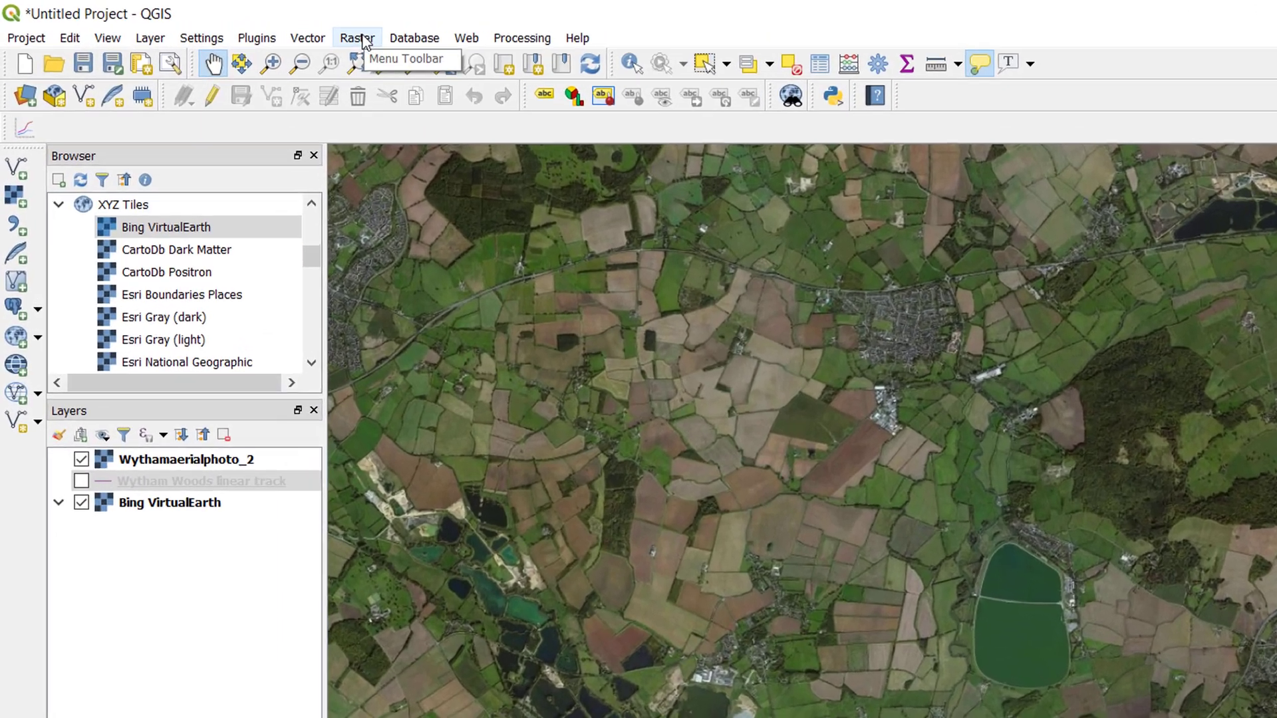
Open Wythamaerialphoto_2.jpg in the Georeferencer with the coordinate reference system WGS 84 / Pseudo-Mercator (EPSG:3857)
left_click(359, 38)
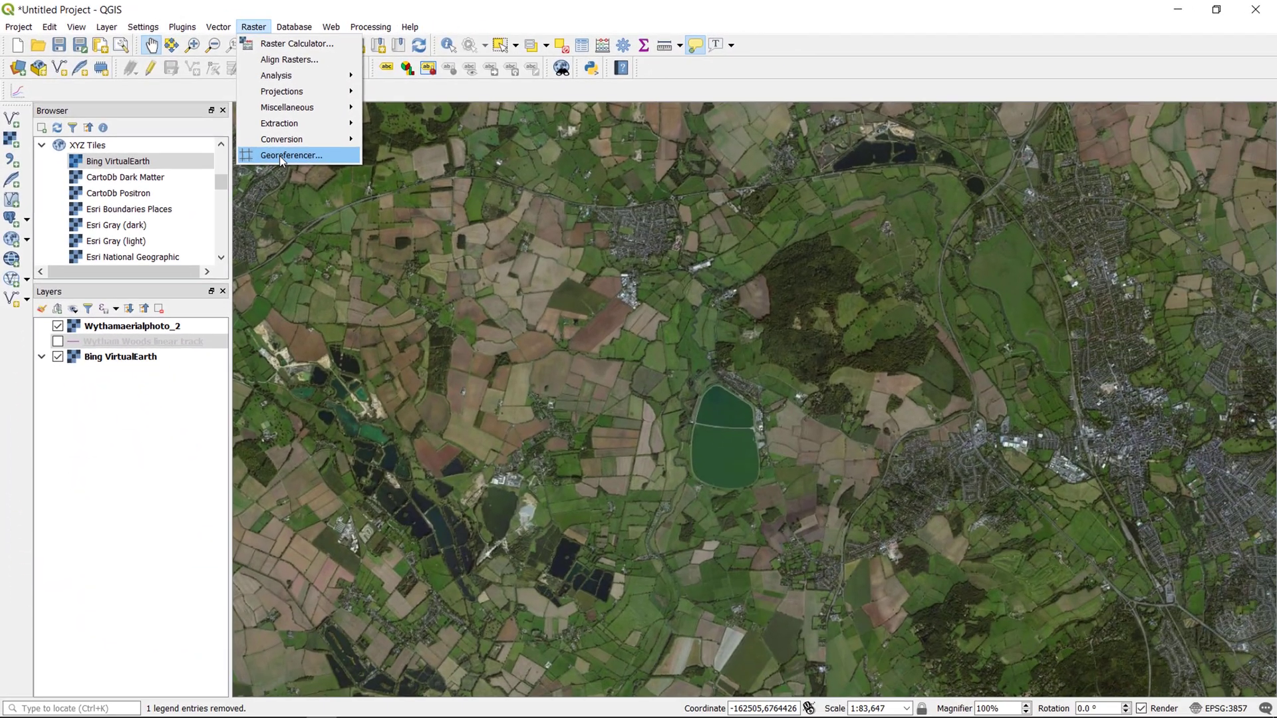
left_click(366, 205)
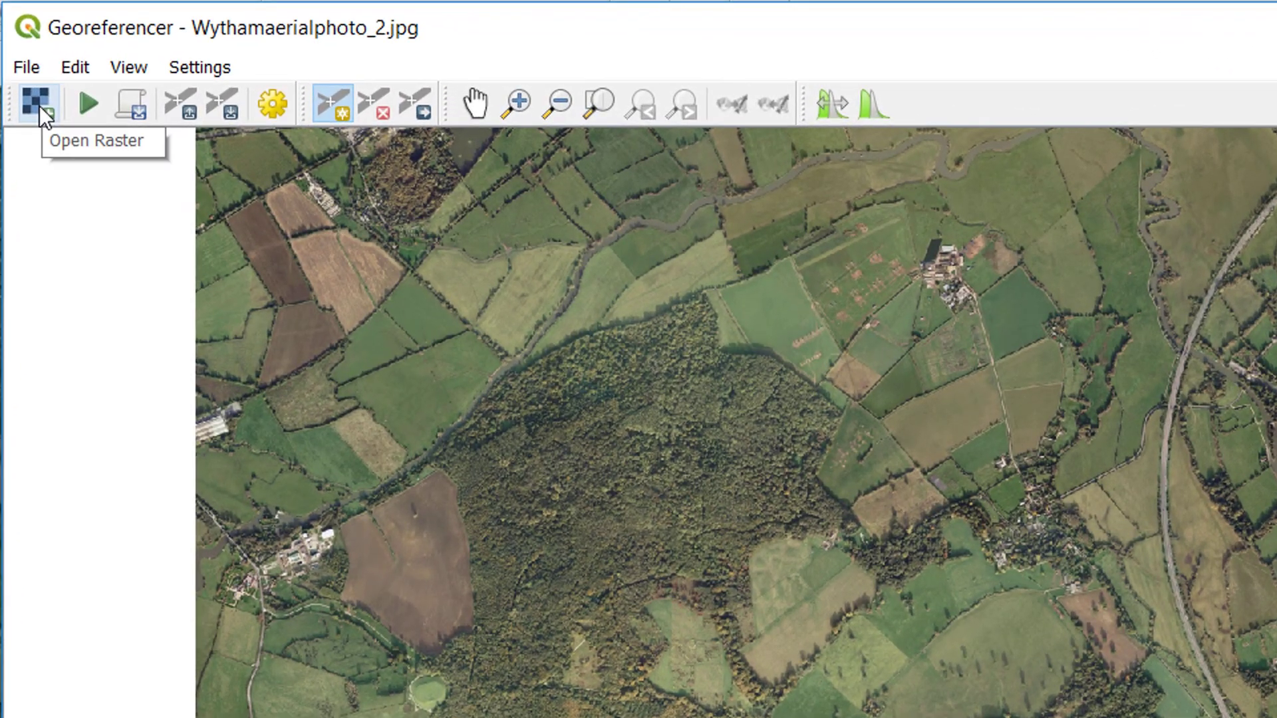
left_click(39, 106)
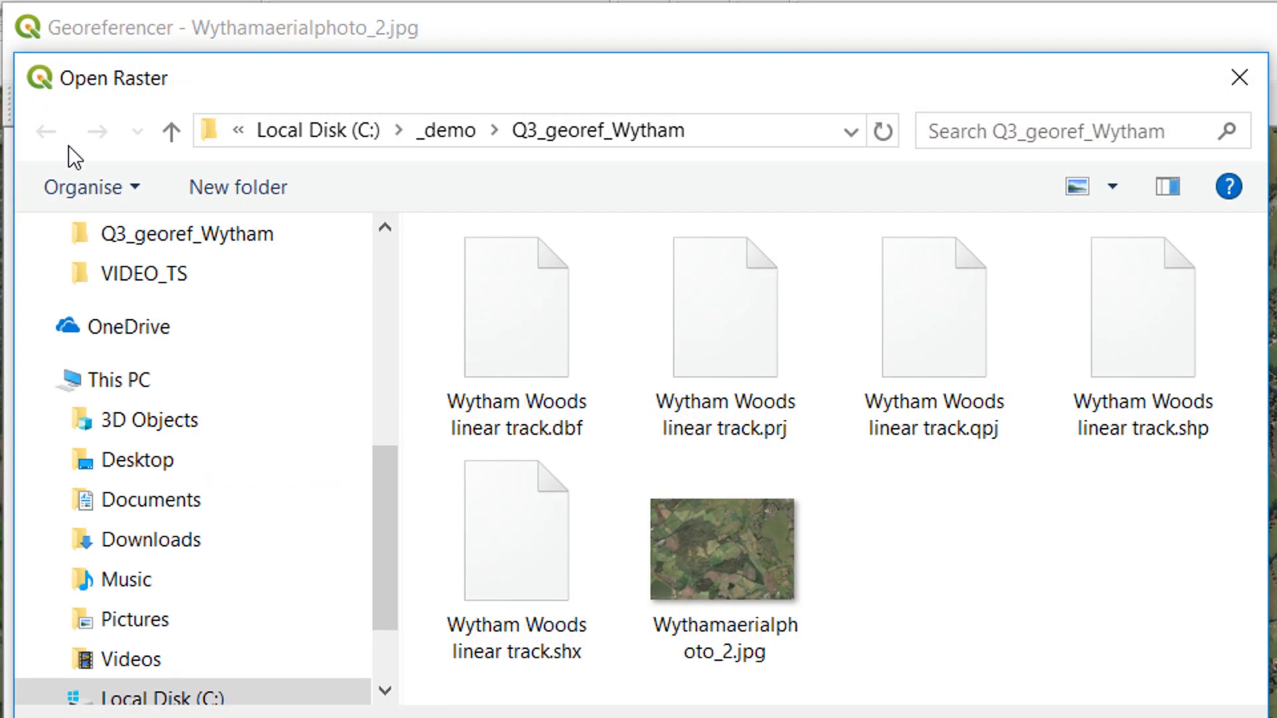
left_click(735, 562)
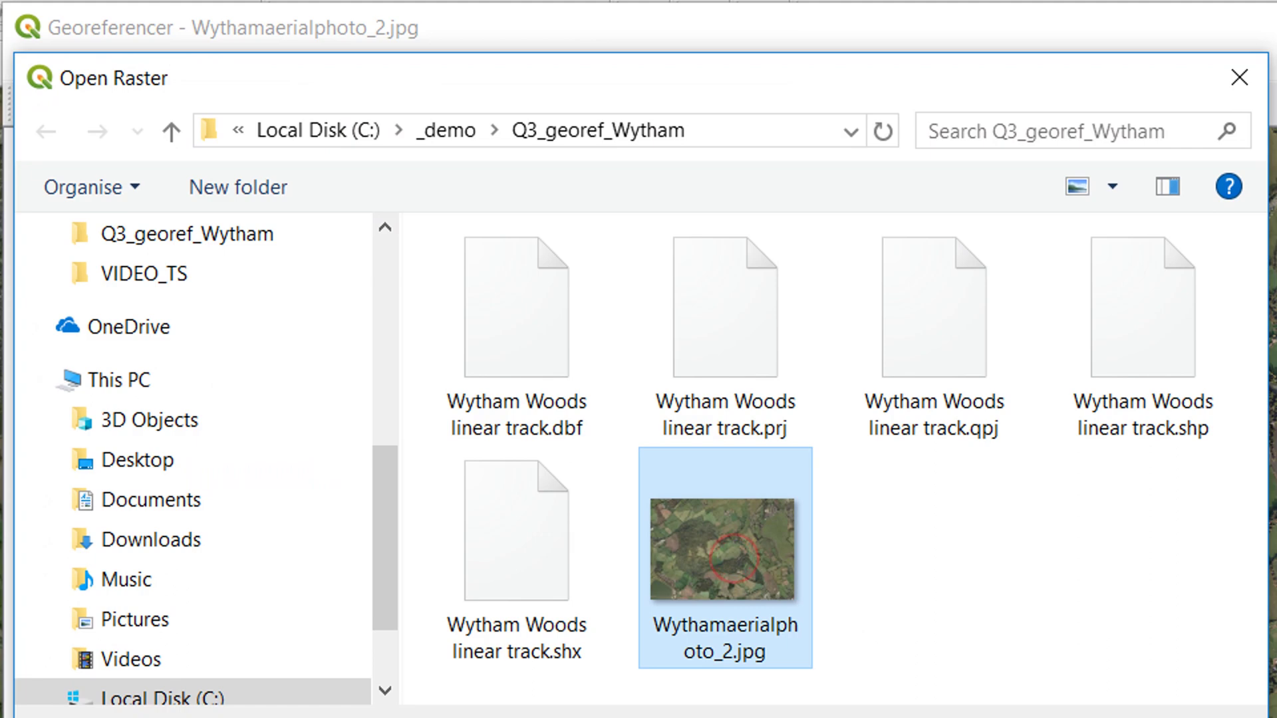
double_click(734, 562)
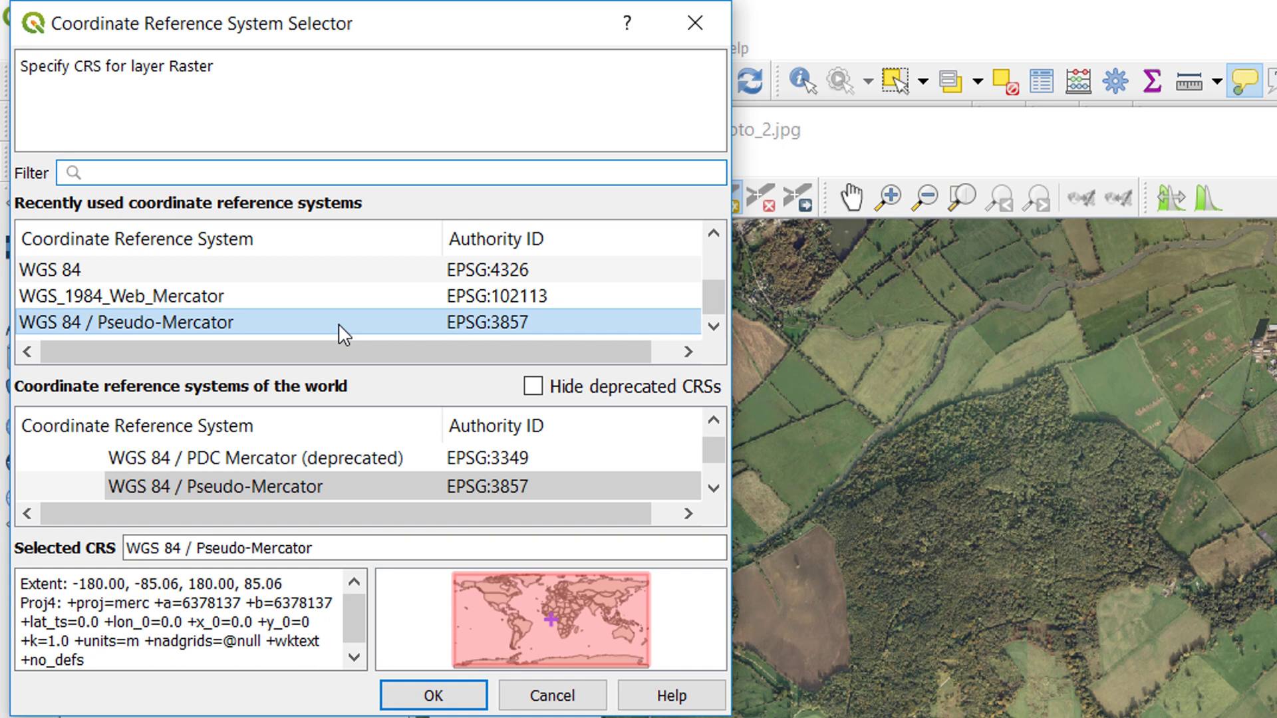
left_click(338, 323)
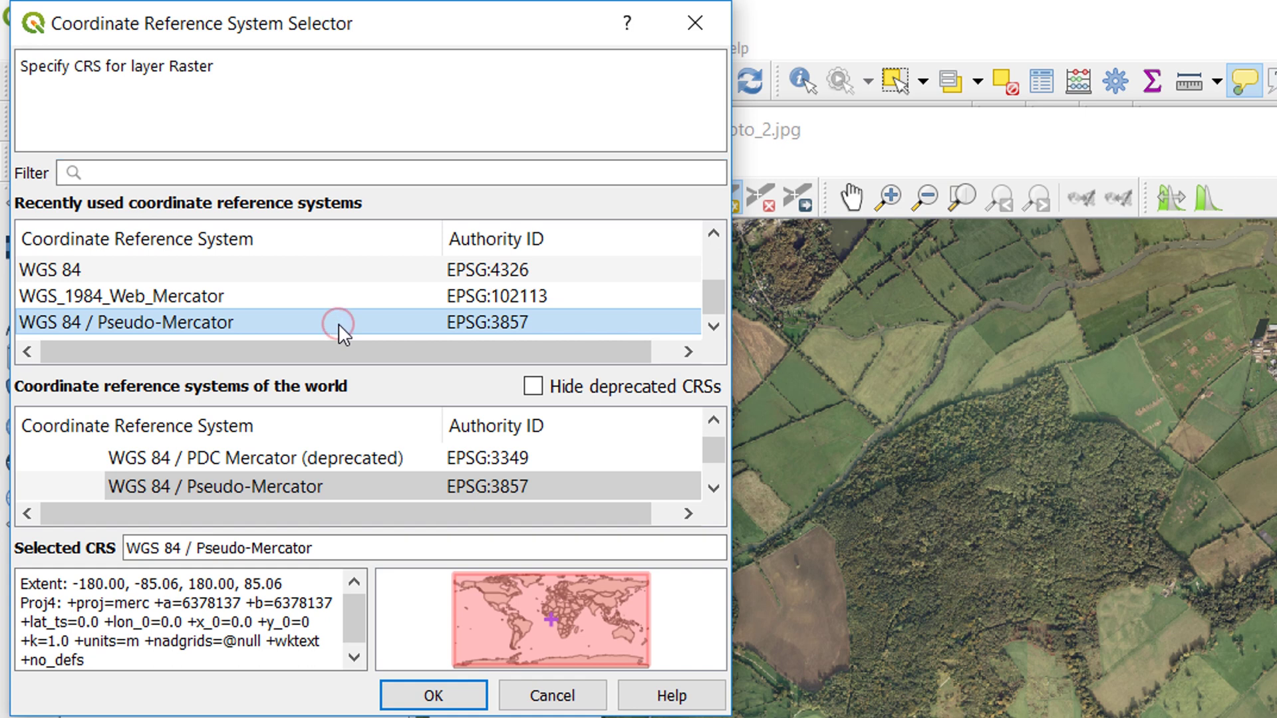
left_click(433, 696)
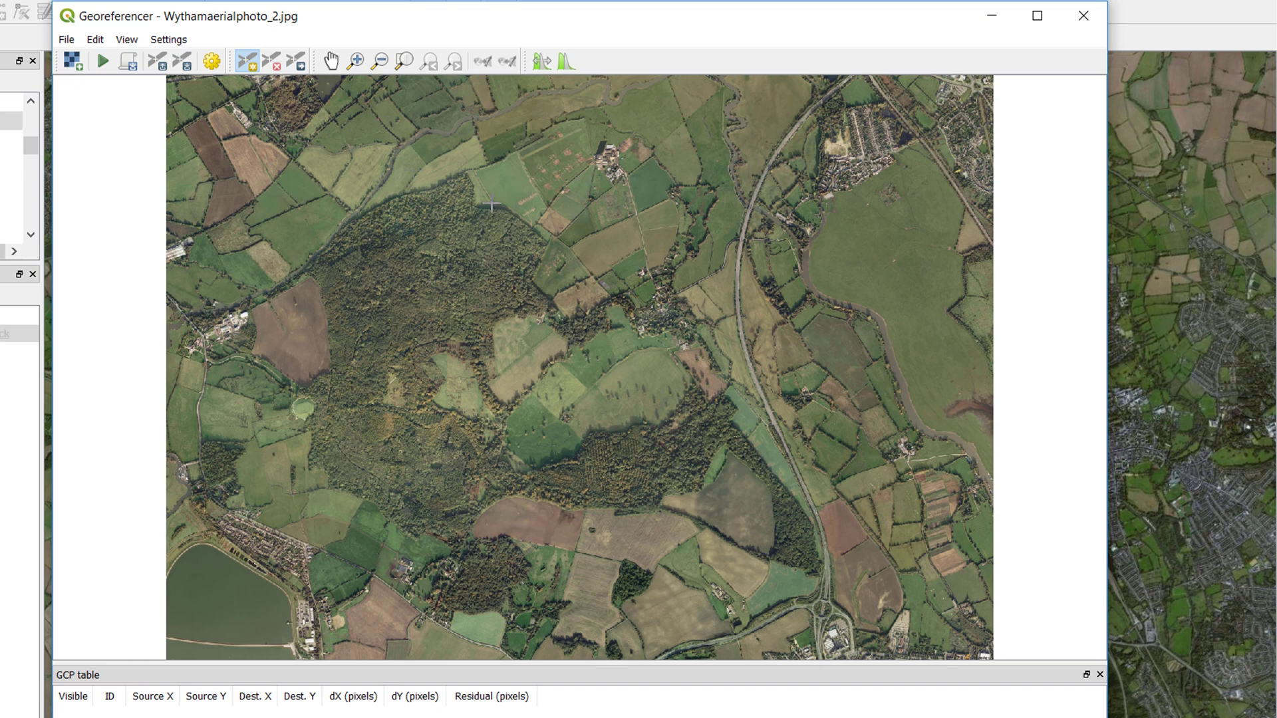
Add a ground control point at the field-boundary corner northwest of the woodland, taking its coordinates from the matching spot on the map canvas
scroll(495, 210, "down", 1)
scroll(437, 170, "up", 3)
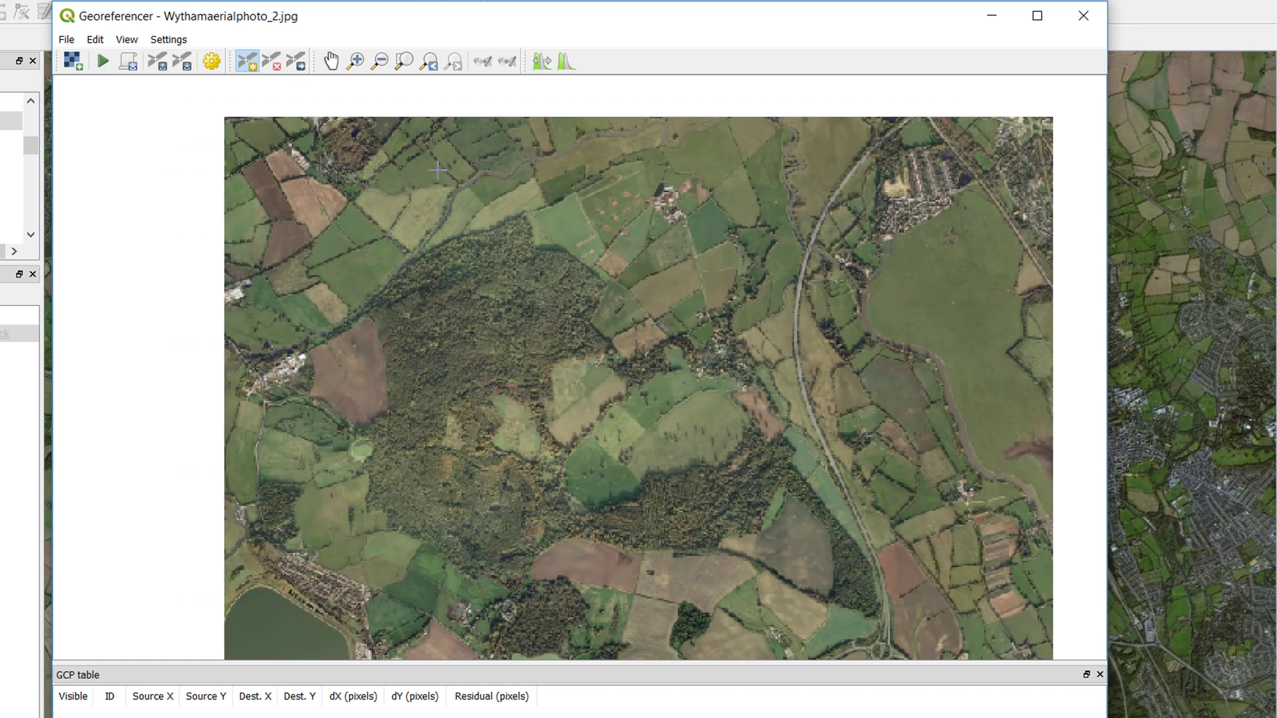
scroll(344, 191, "up", 2)
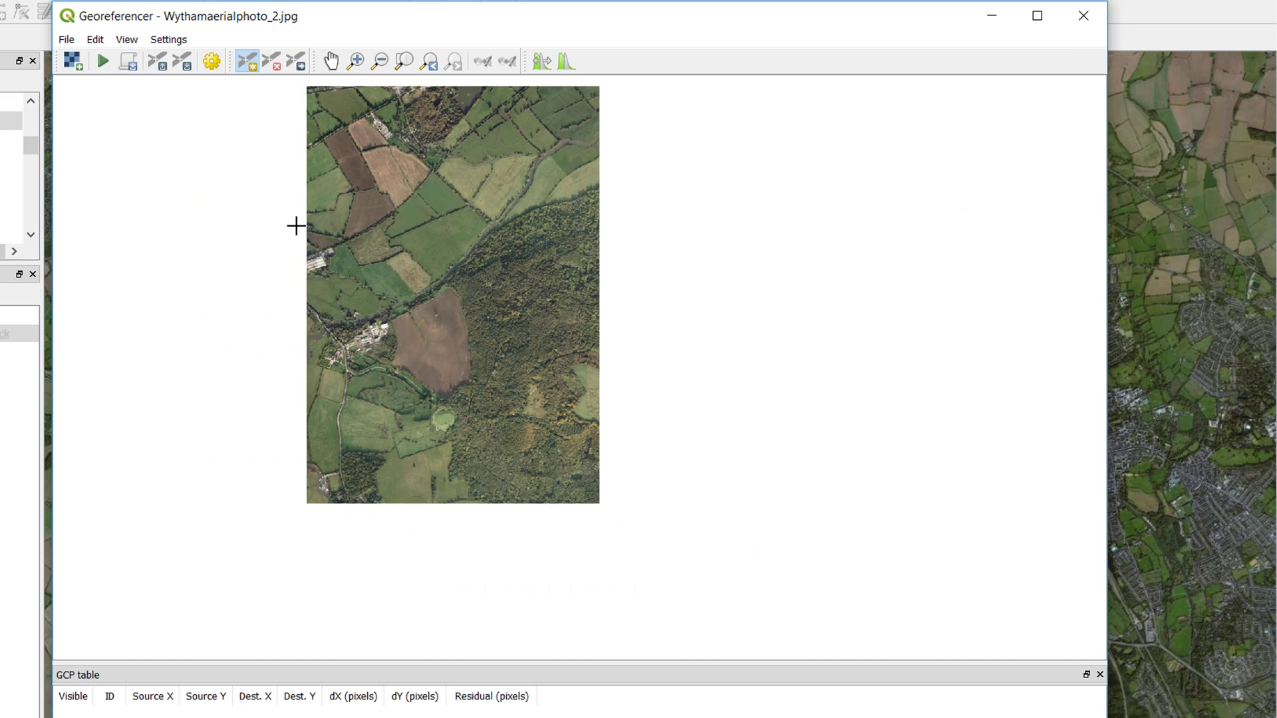
scroll(393, 236, "up", 2)
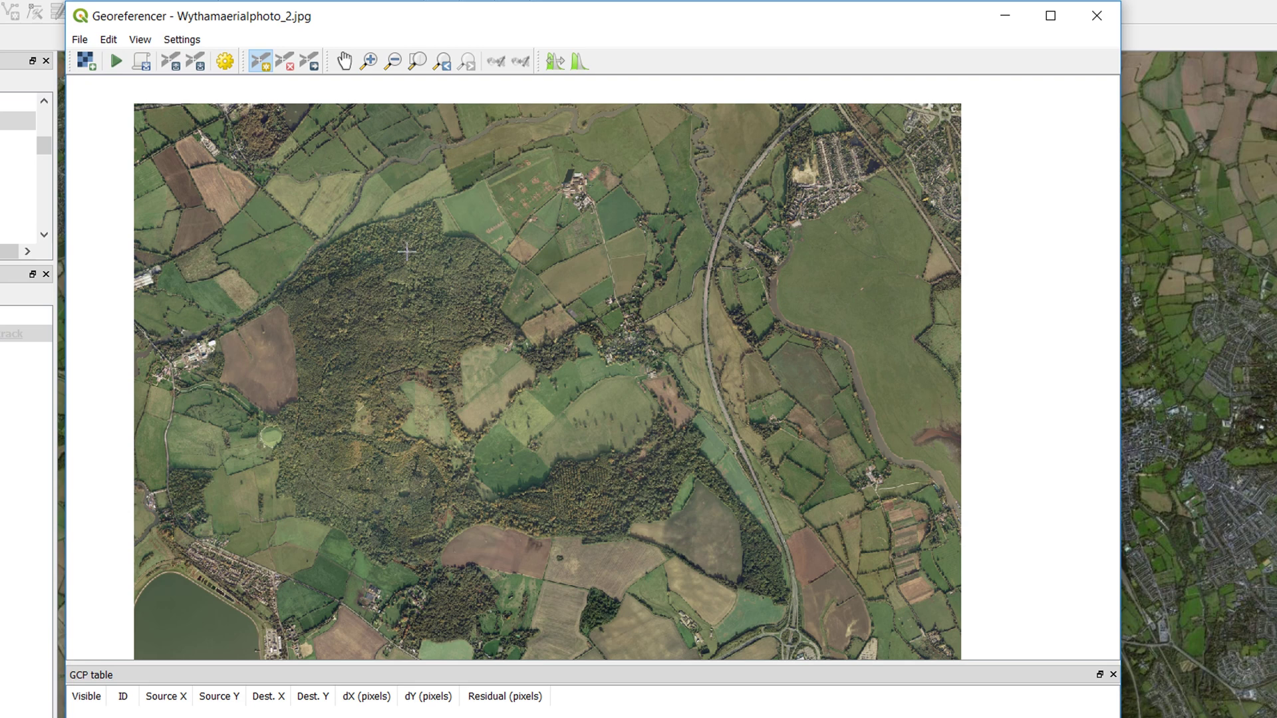
left_click(257, 187)
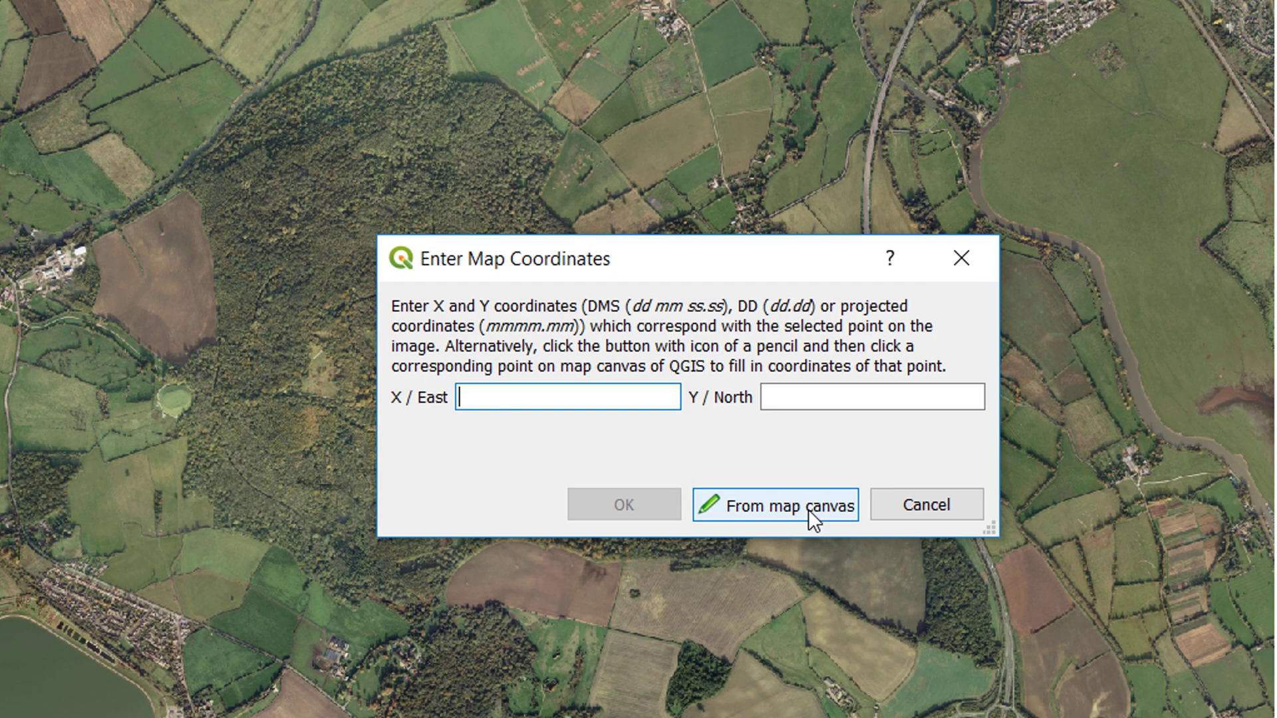
left_click(808, 509)
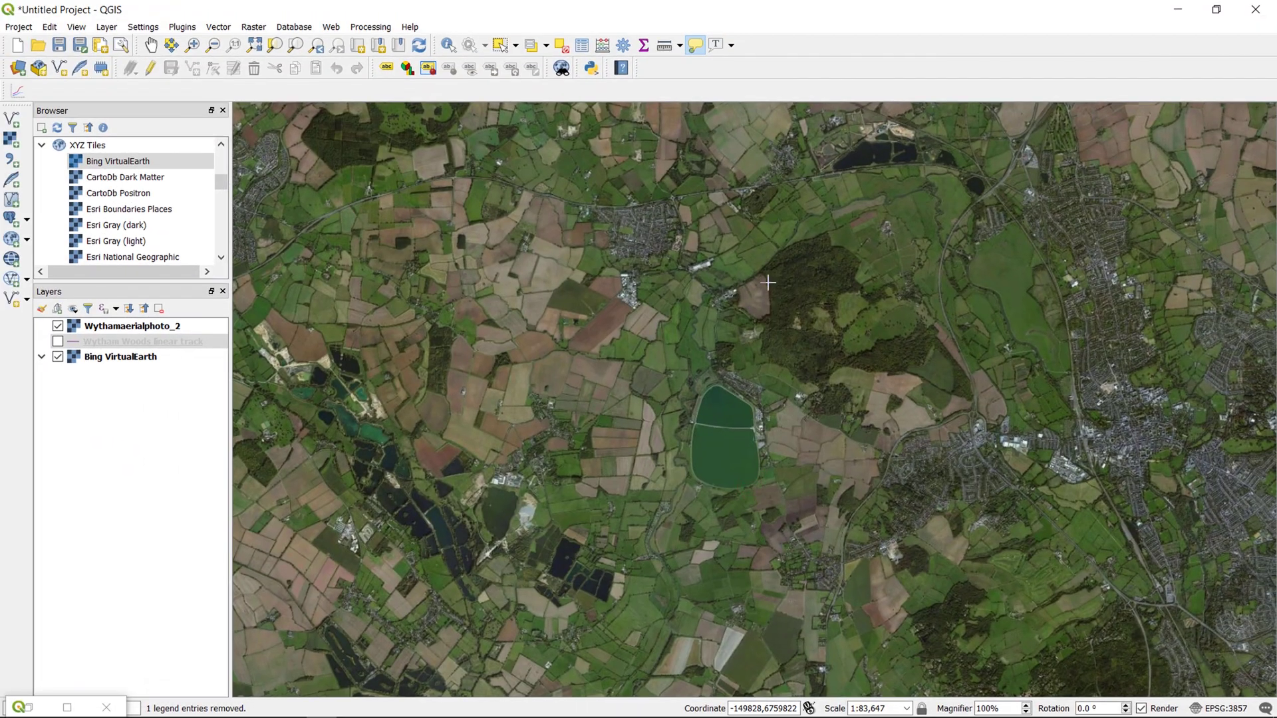
scroll(801, 245, "up", 3)
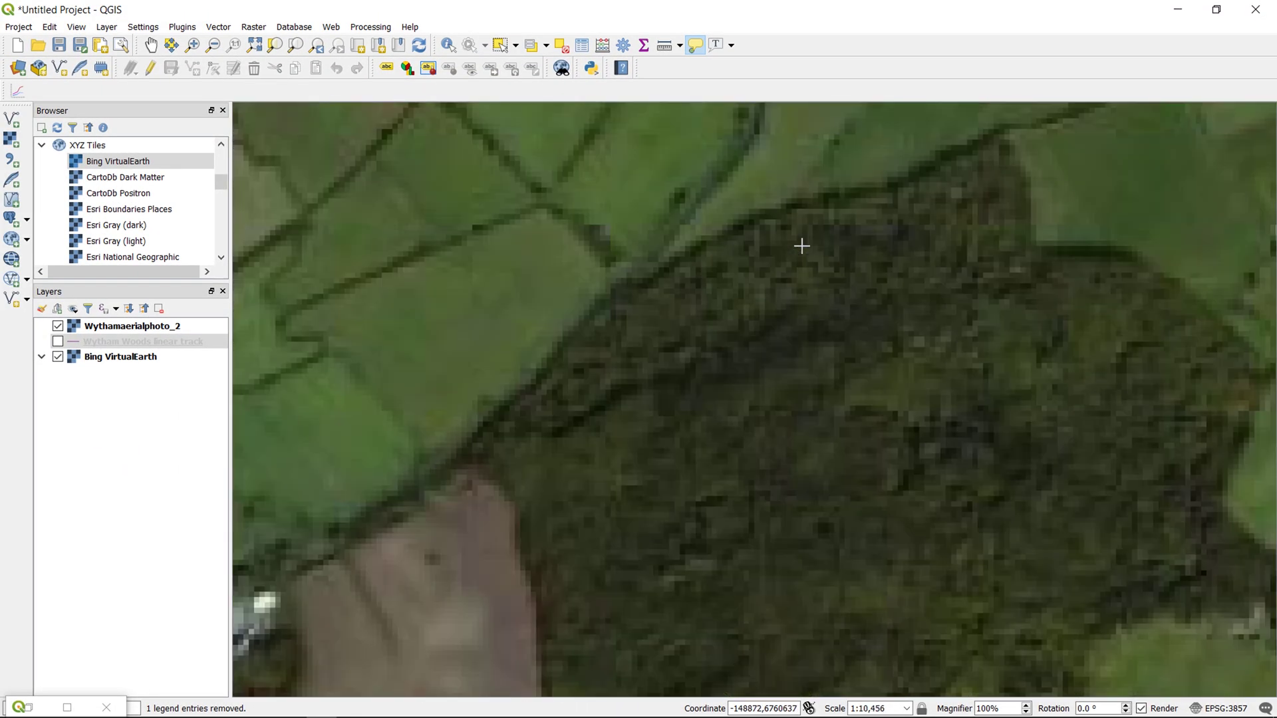
left_click_drag(582, 250, 837, 433)
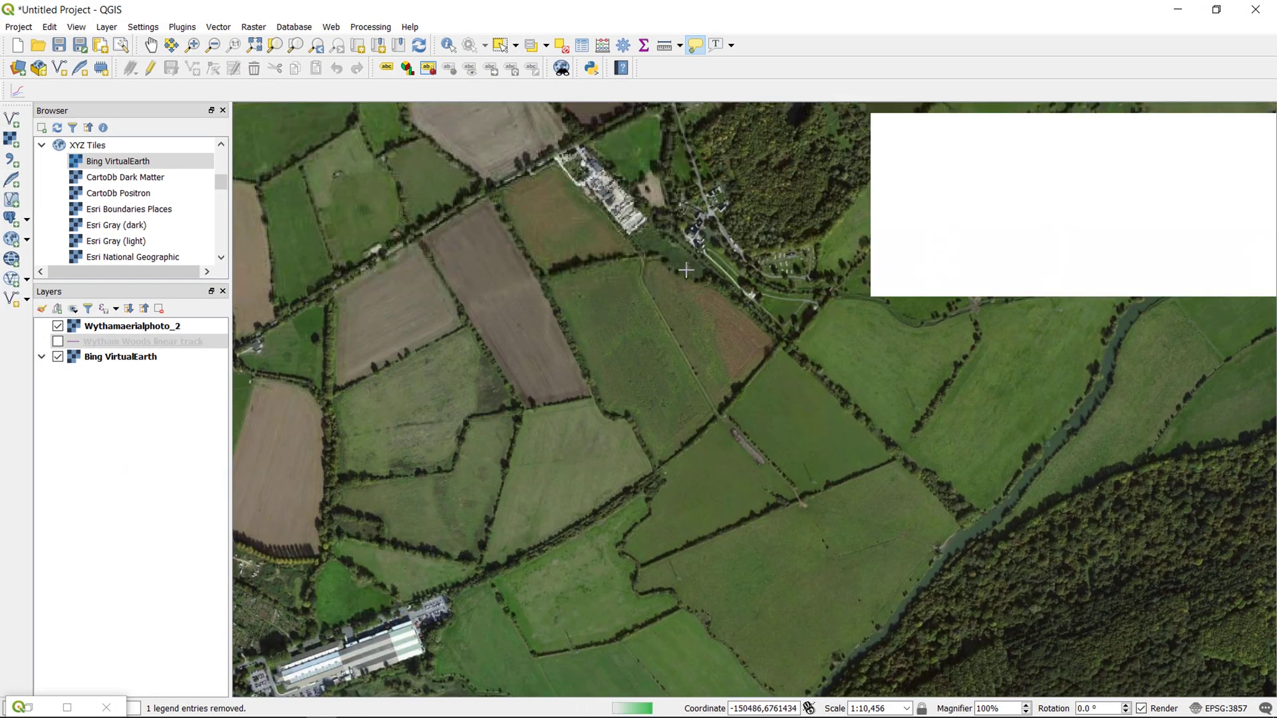
left_click(777, 342)
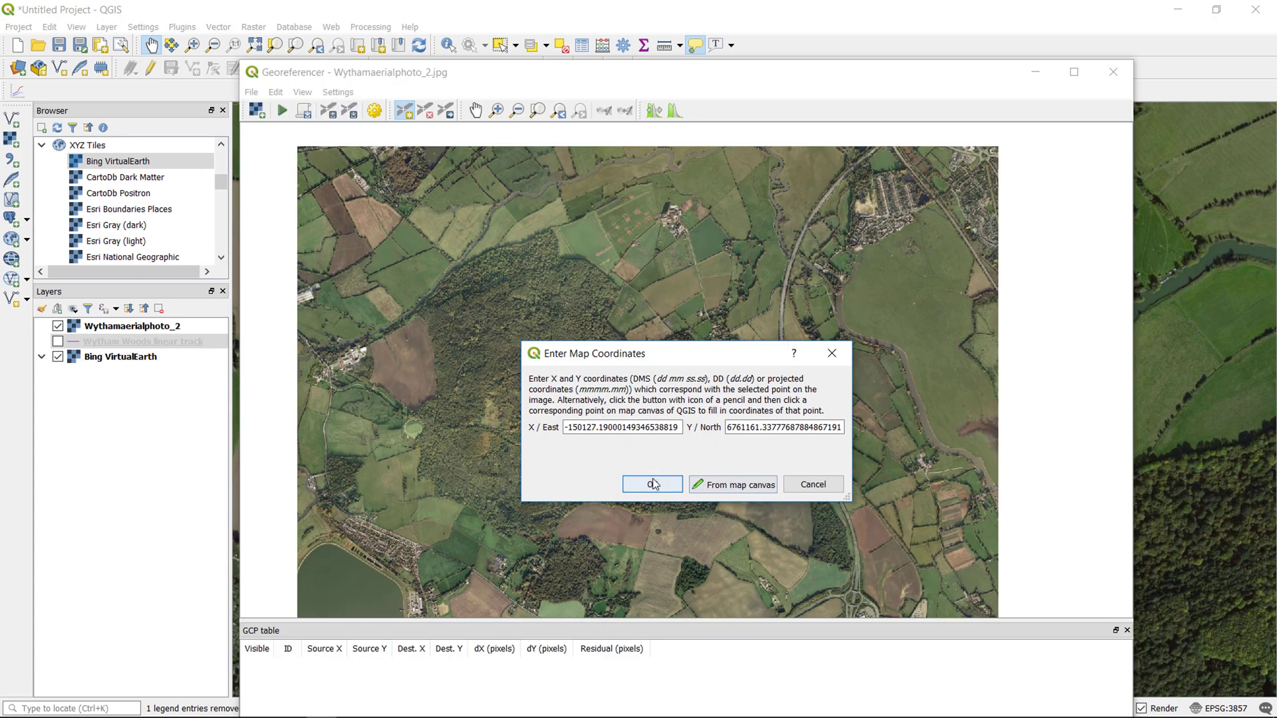
left_click(651, 485)
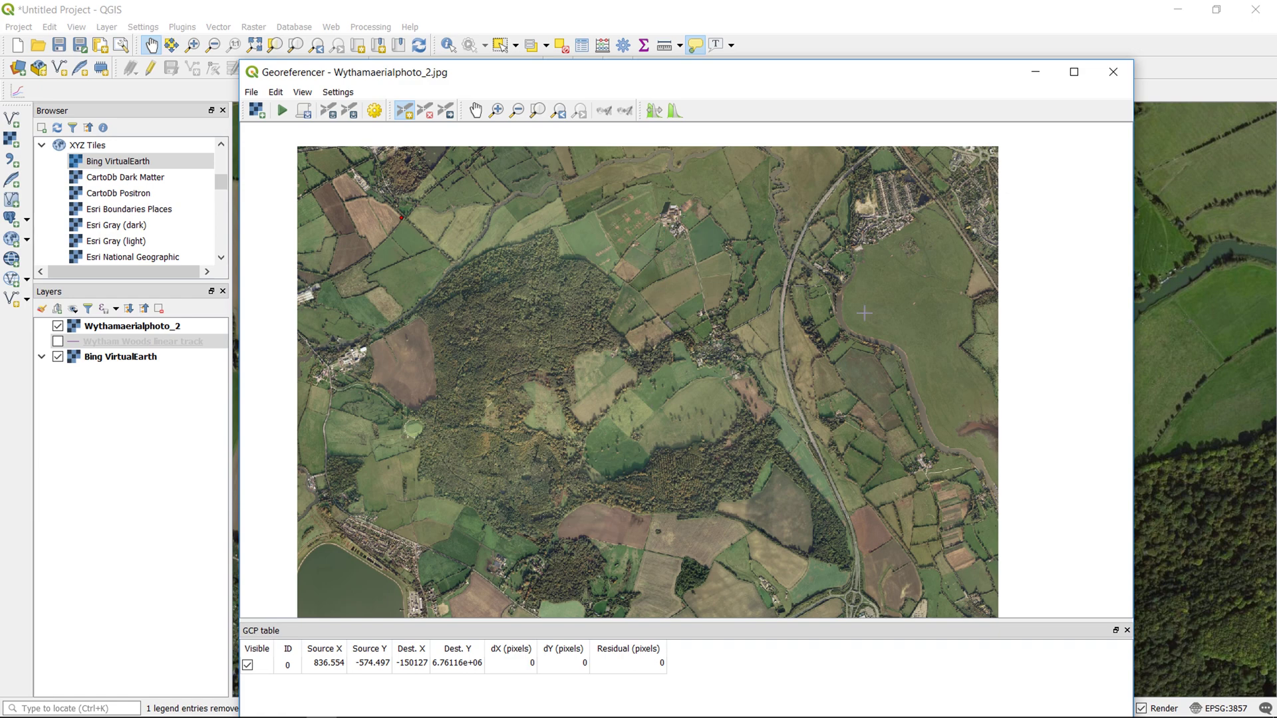
Add a ground control point where the road crosses the railway beside the northeastern housing estate, taking its coordinates from the matching map canvas spot
scroll(939, 199, "up", 3)
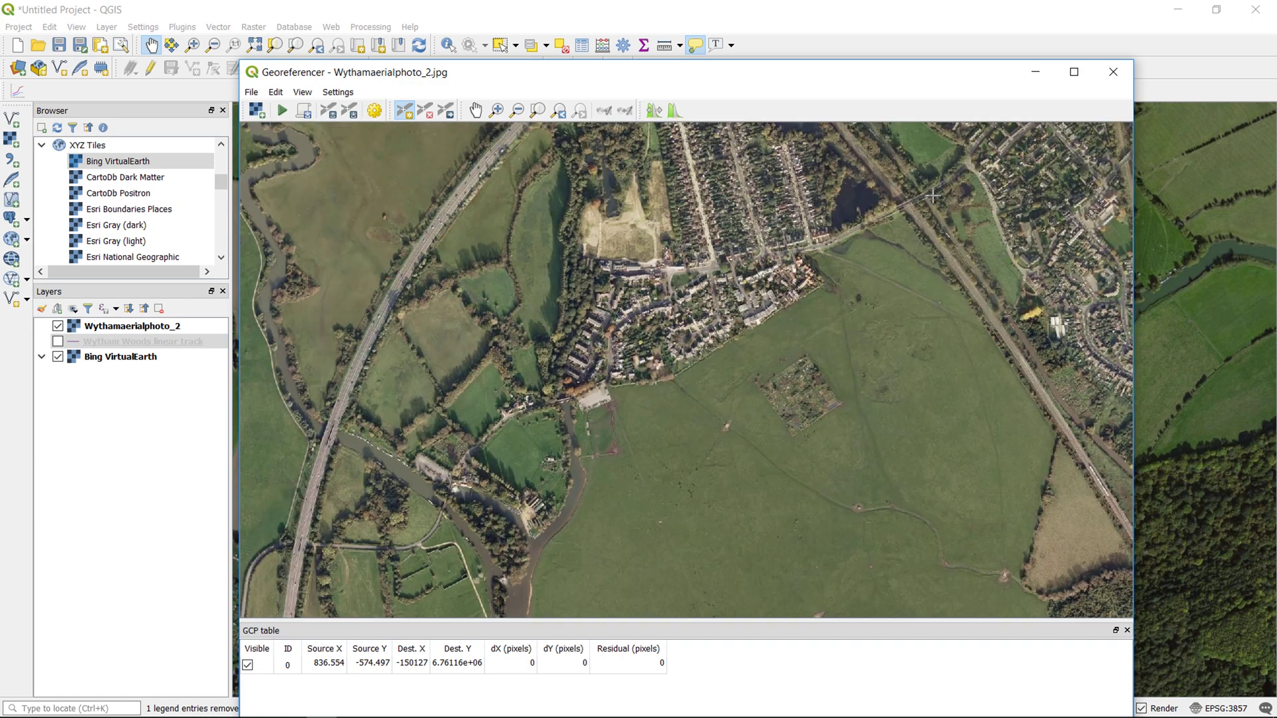
scroll(844, 403, "down", 2)
scroll(844, 402, "up", 2)
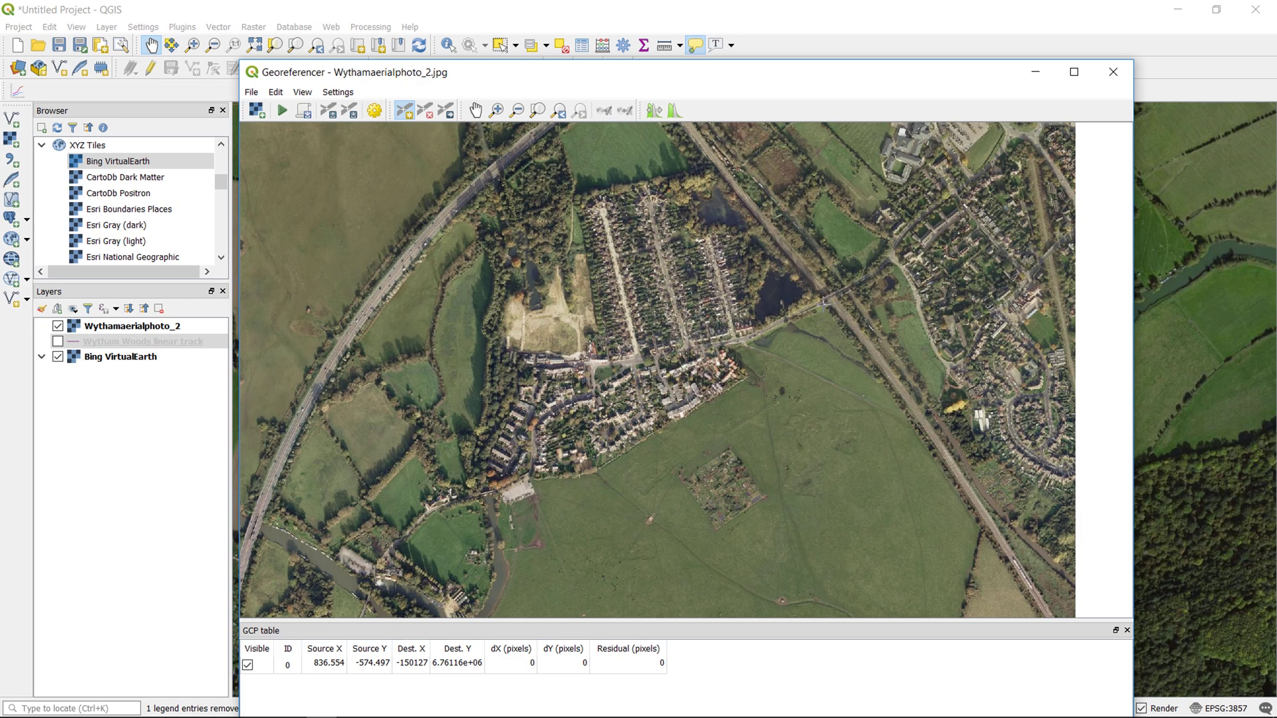
left_click(824, 304)
left_click(732, 484)
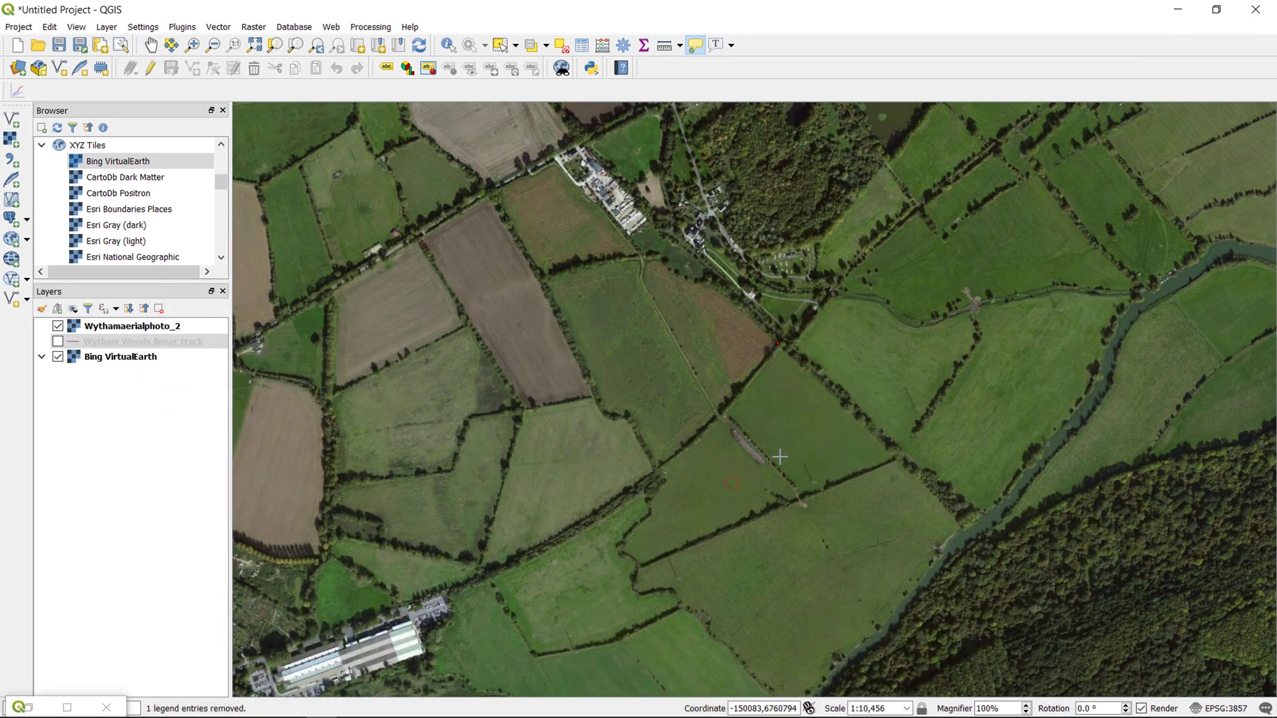
scroll(847, 317, "down", 5)
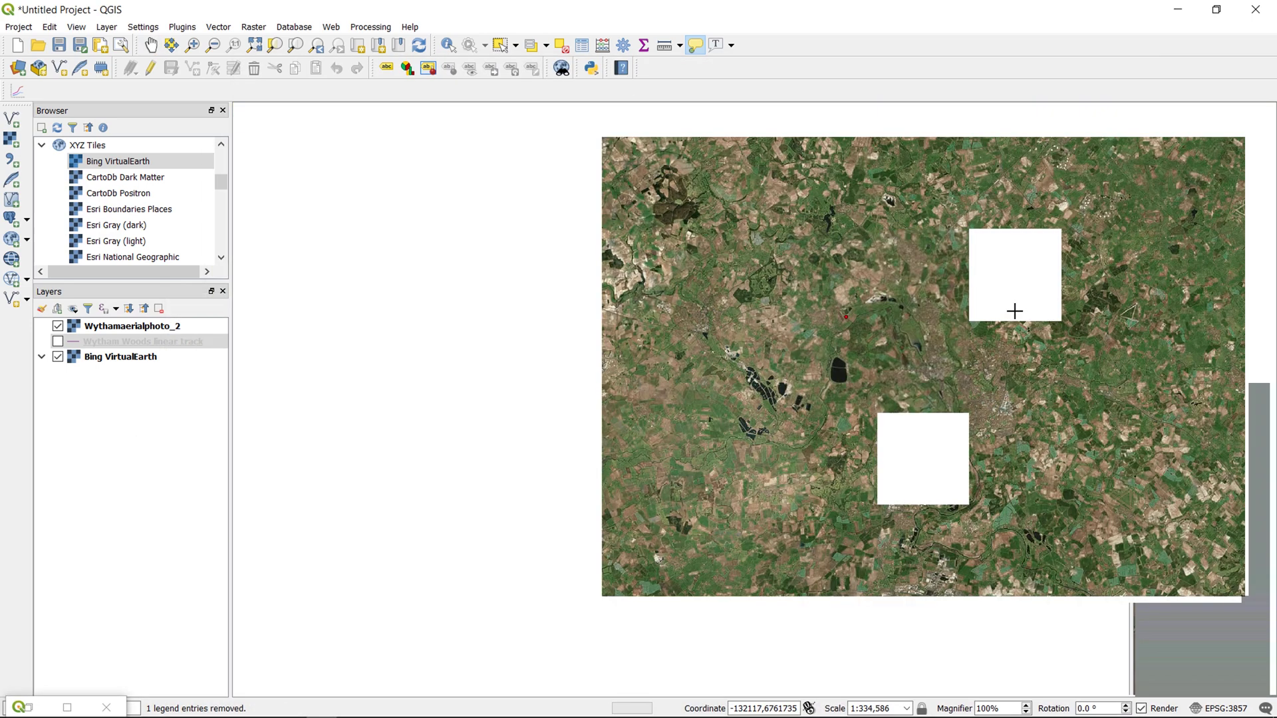
scroll(918, 316, "up", 3)
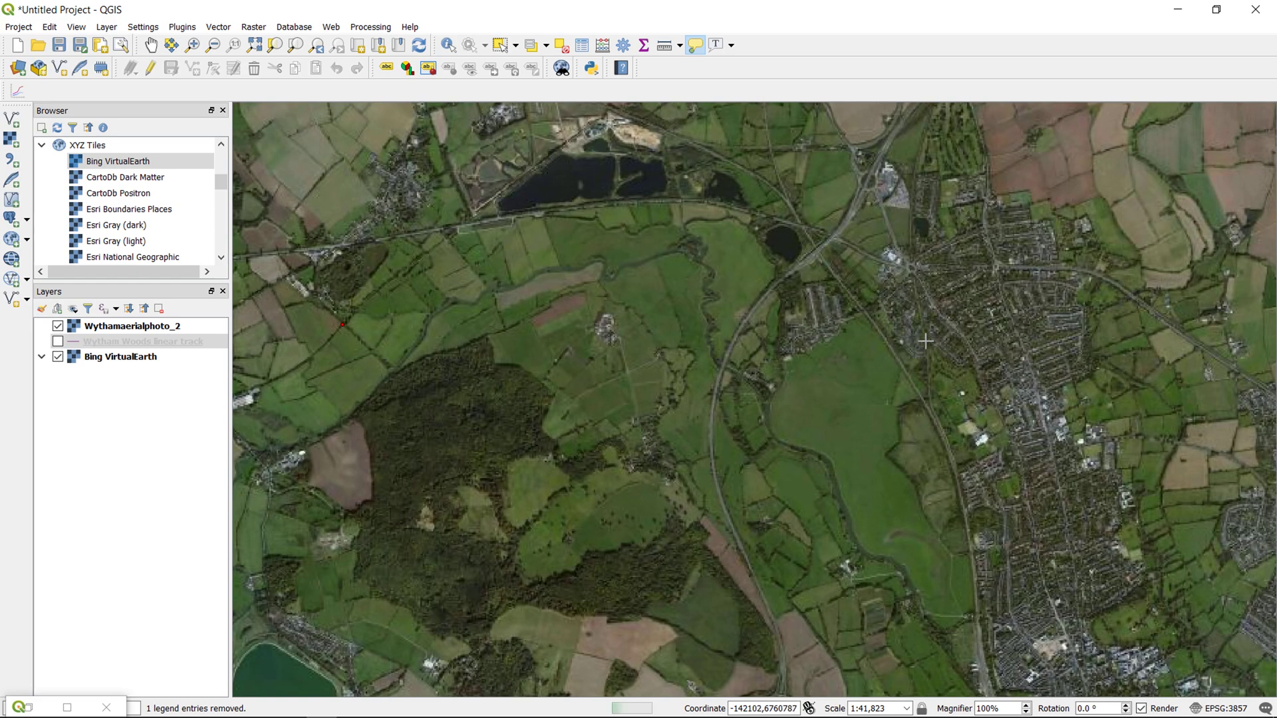
left_click_drag(843, 252, 872, 317)
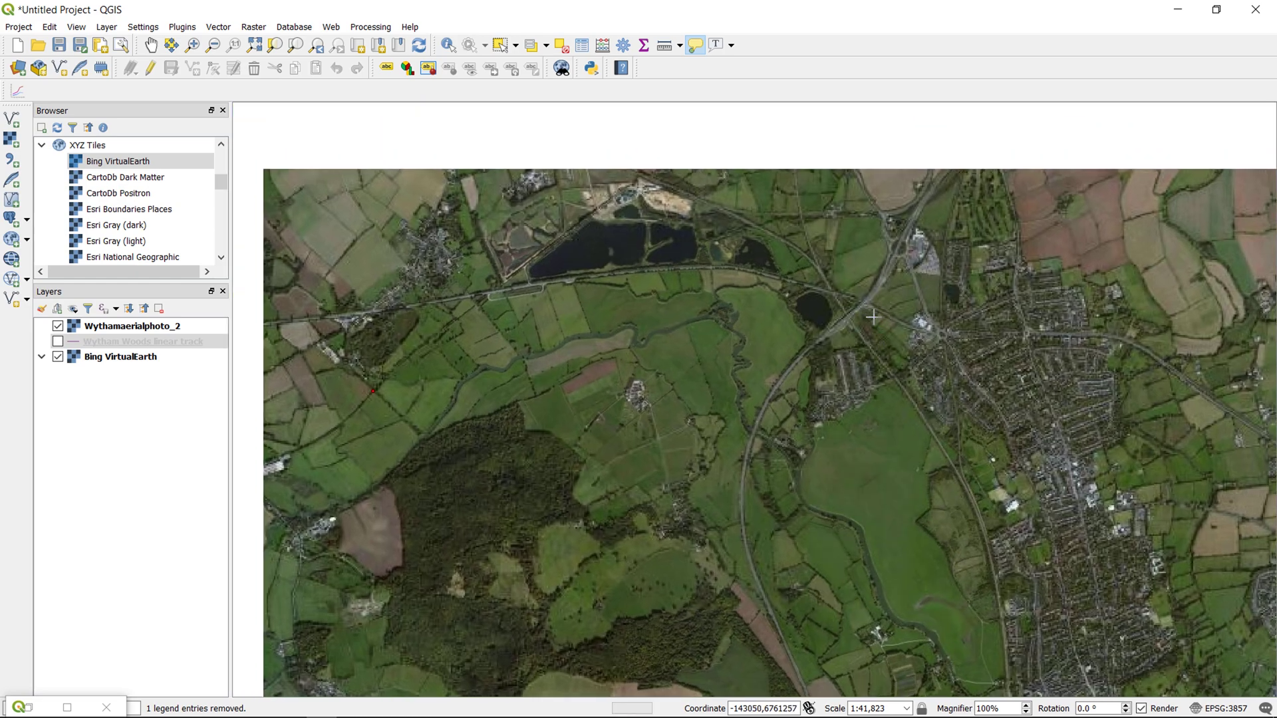
scroll(870, 320, "up", 2)
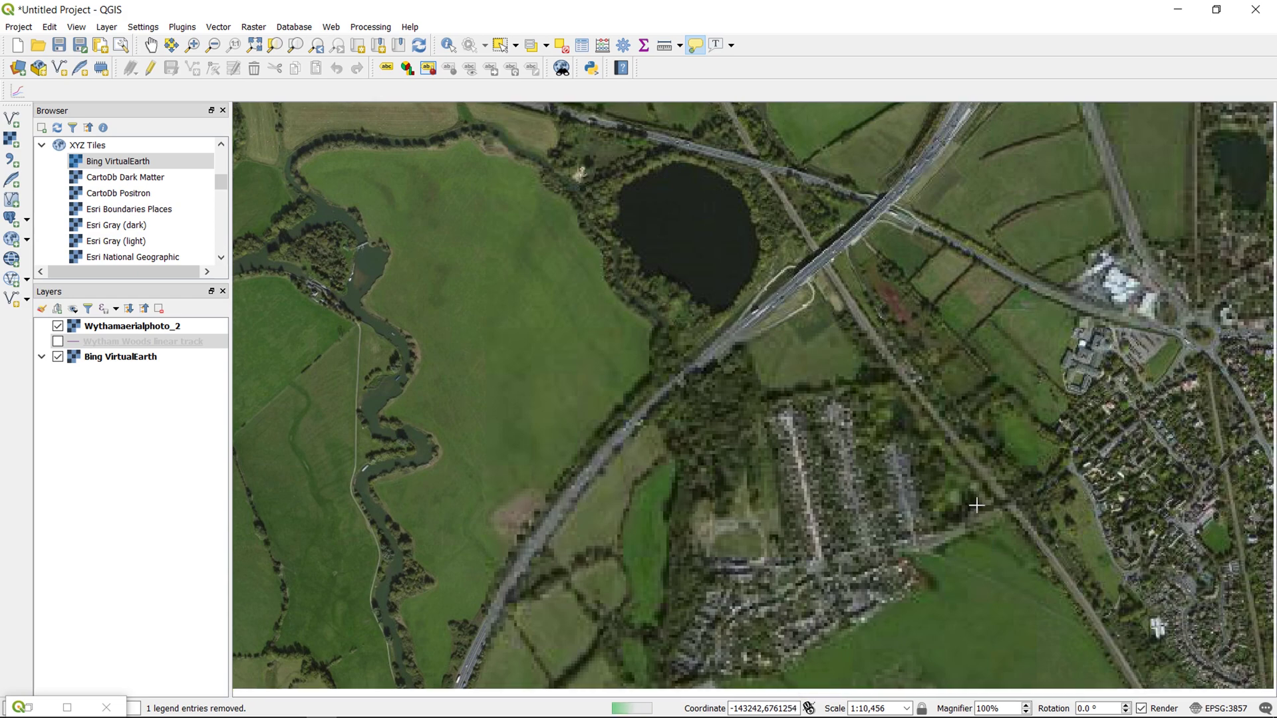
left_click_drag(994, 547, 777, 342)
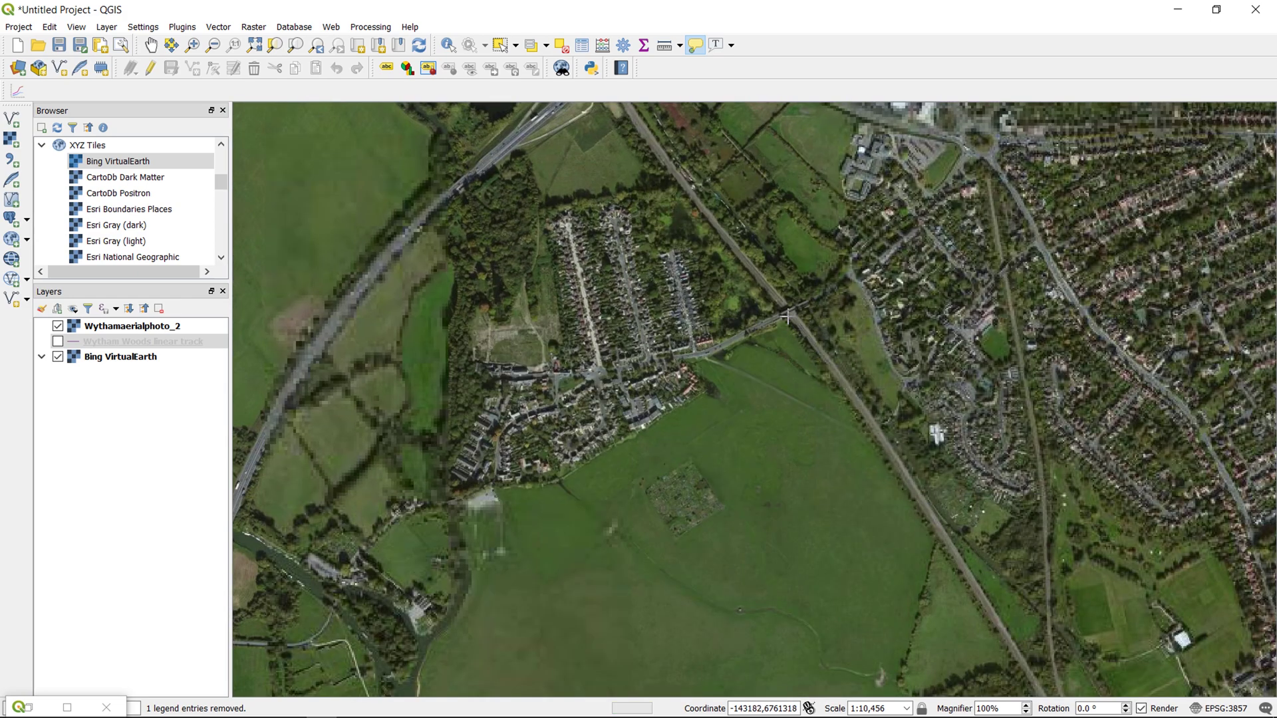
left_click(783, 316)
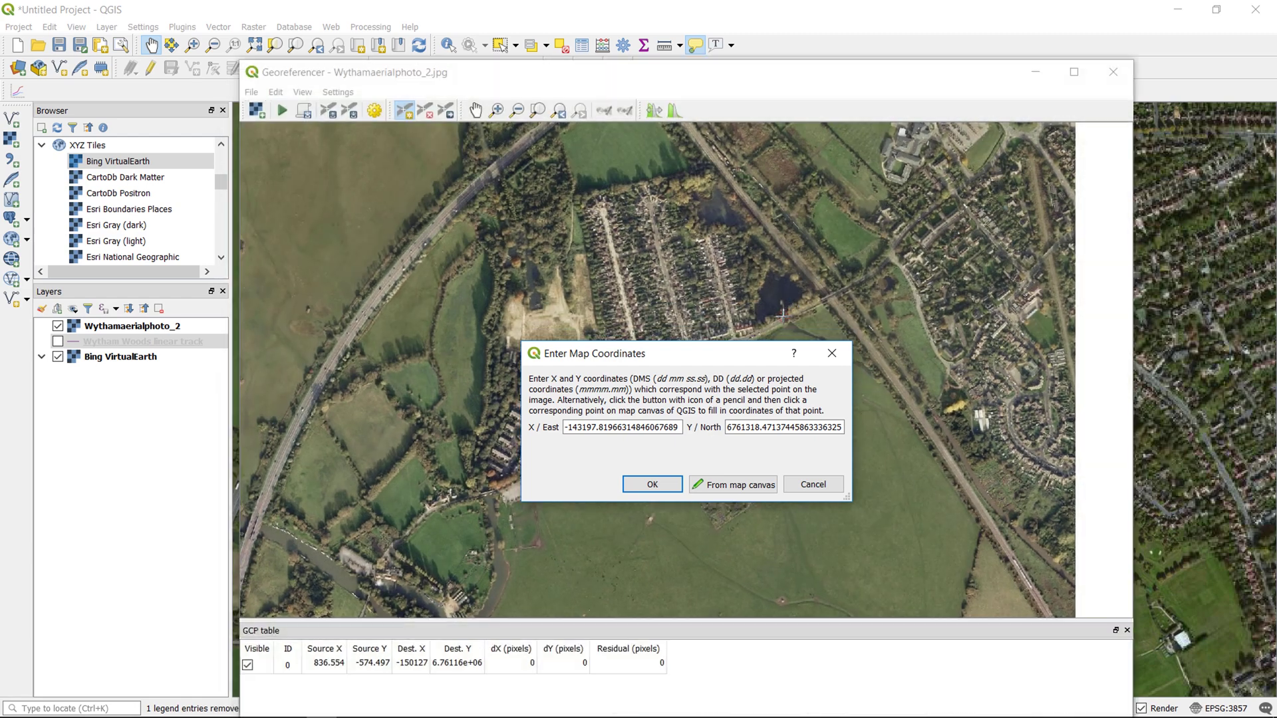
left_click(645, 484)
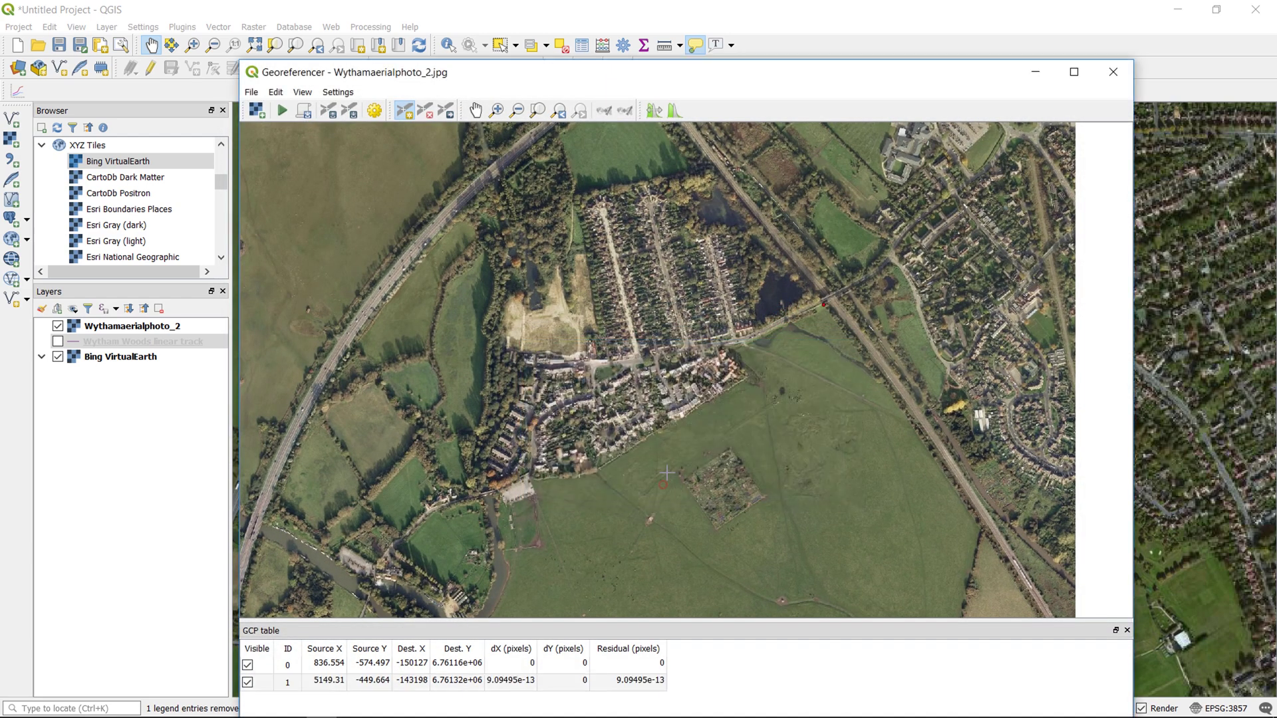
Add a ground control point where the roundabout's northern bridge meets the dual carriageway's eastern edge in the southeast, using coordinates from the map canvas
scroll(666, 473, "down", 5)
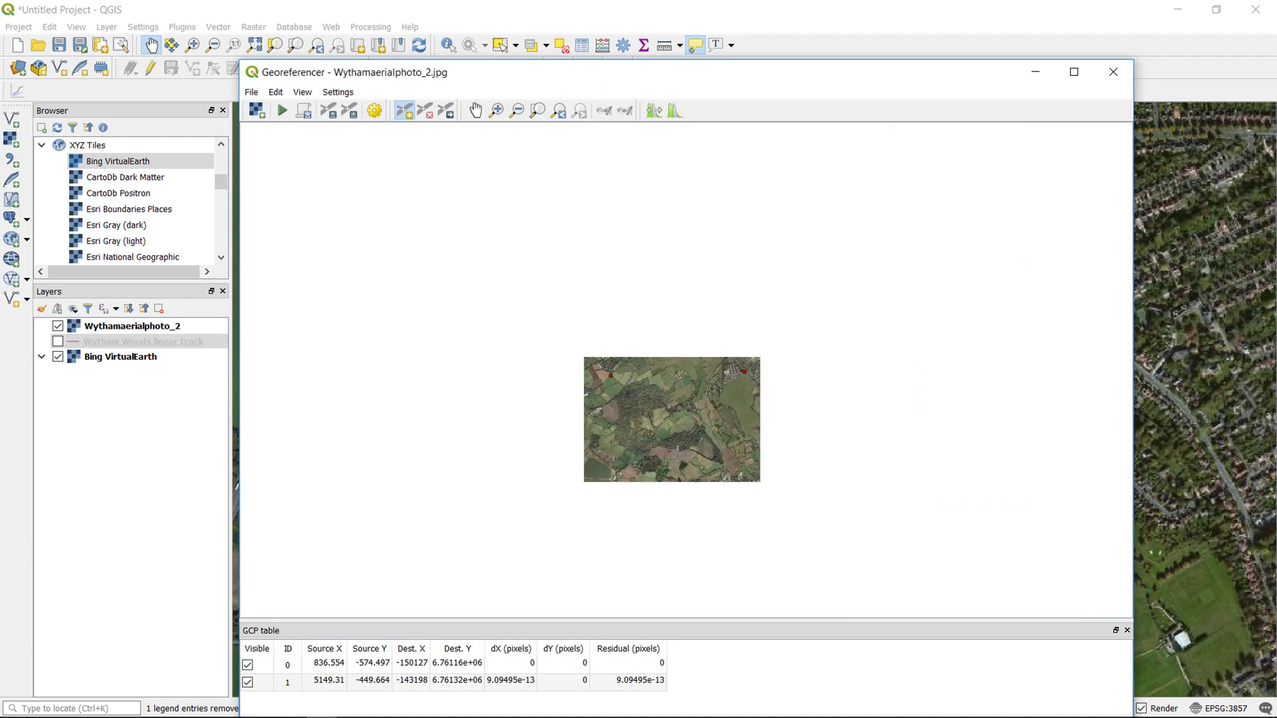
scroll(639, 392, "up", 3)
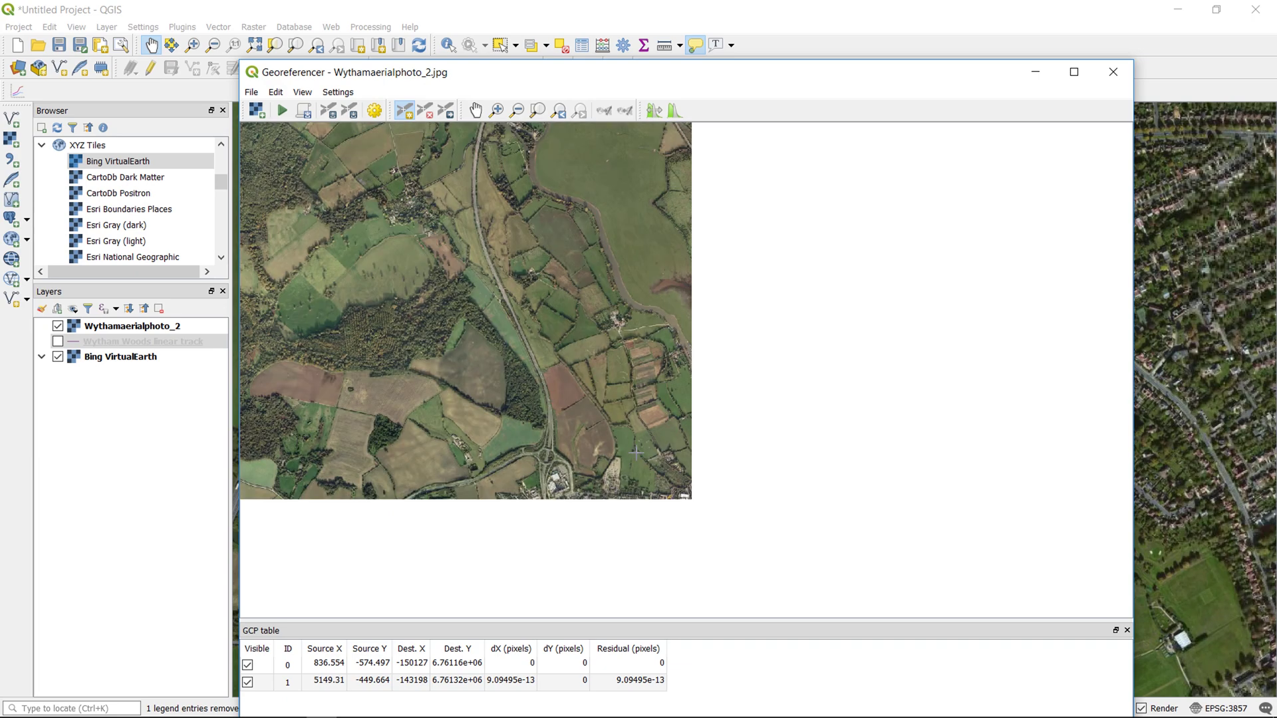
scroll(544, 456, "up", 3)
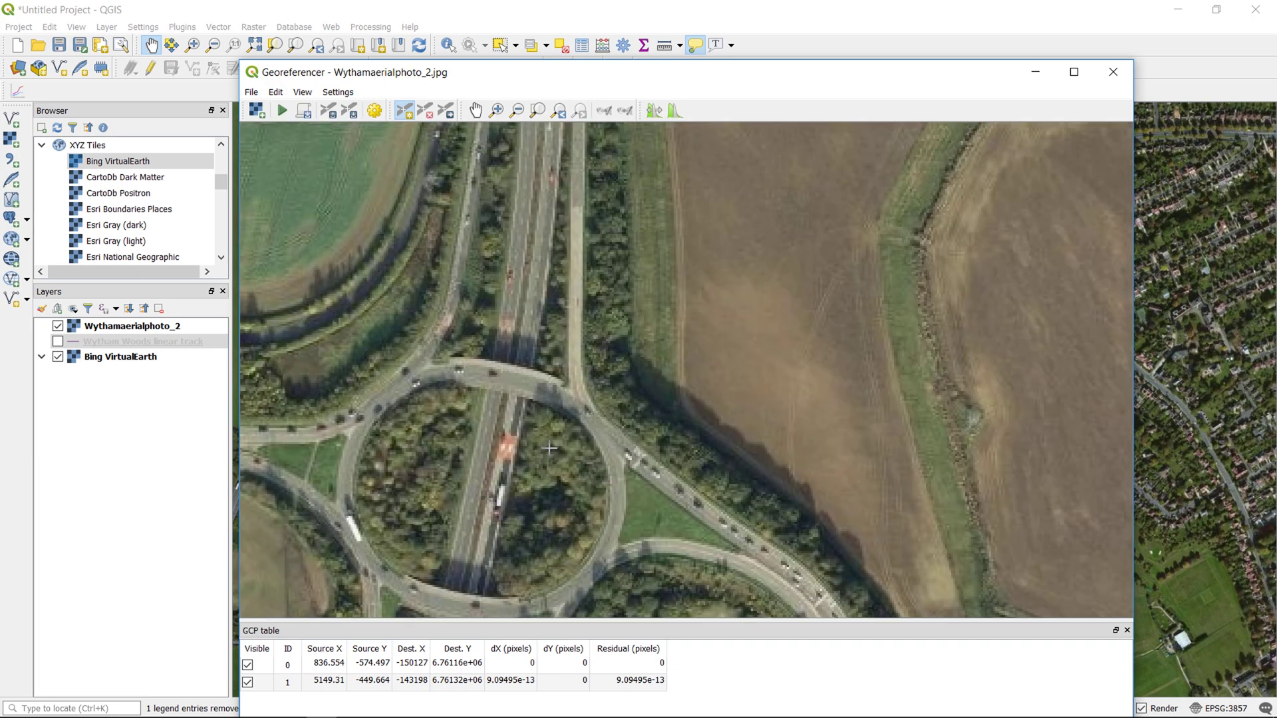
left_click(526, 399)
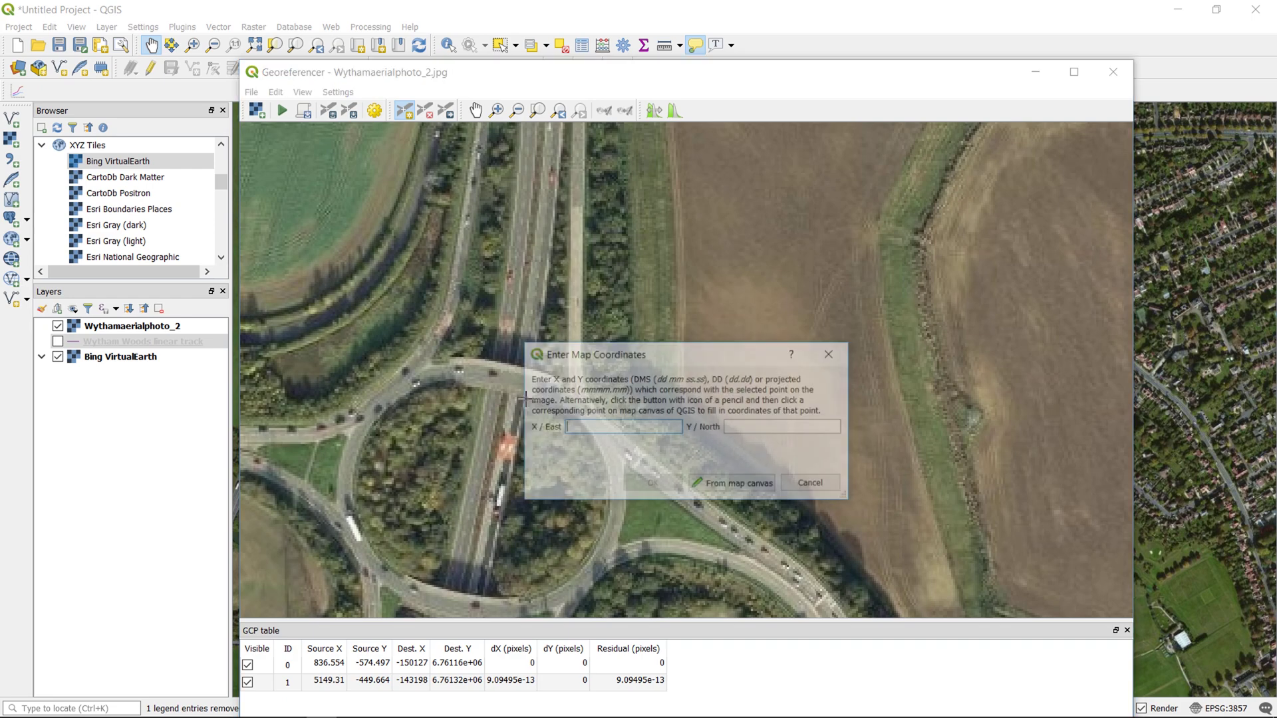
left_click(741, 478)
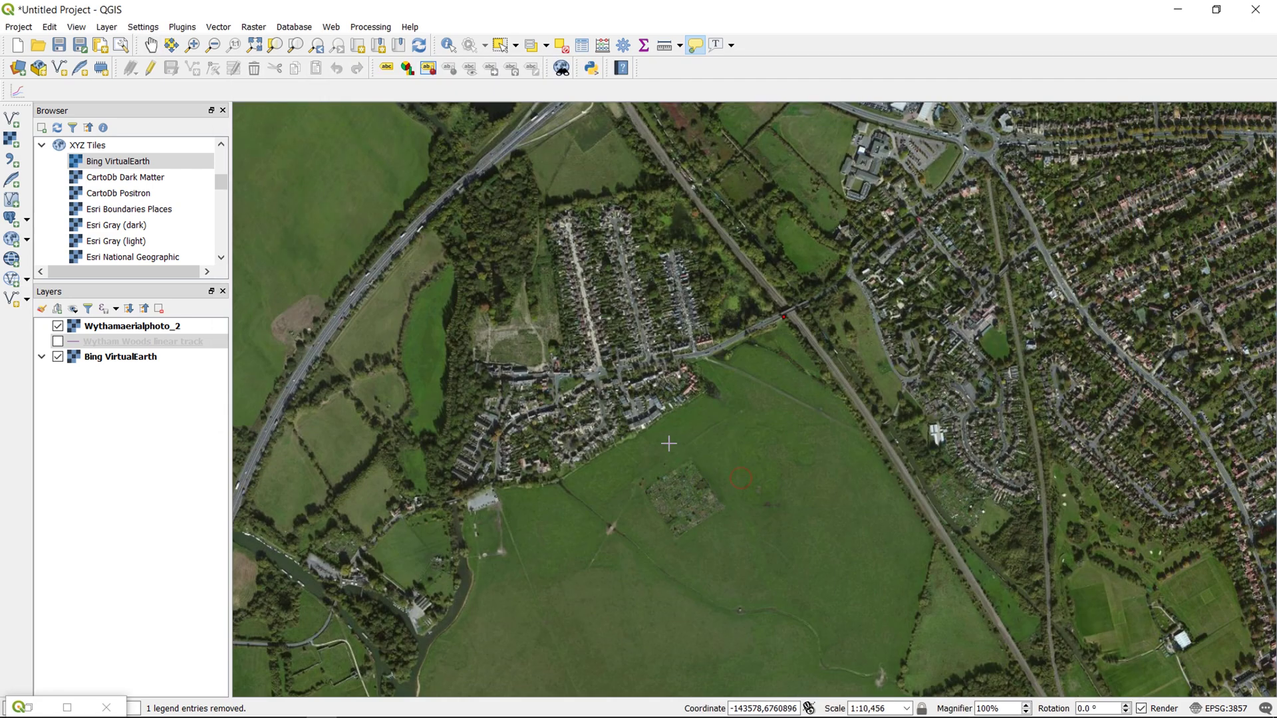
scroll(669, 443, "down", 5)
scroll(735, 556, "up", 2)
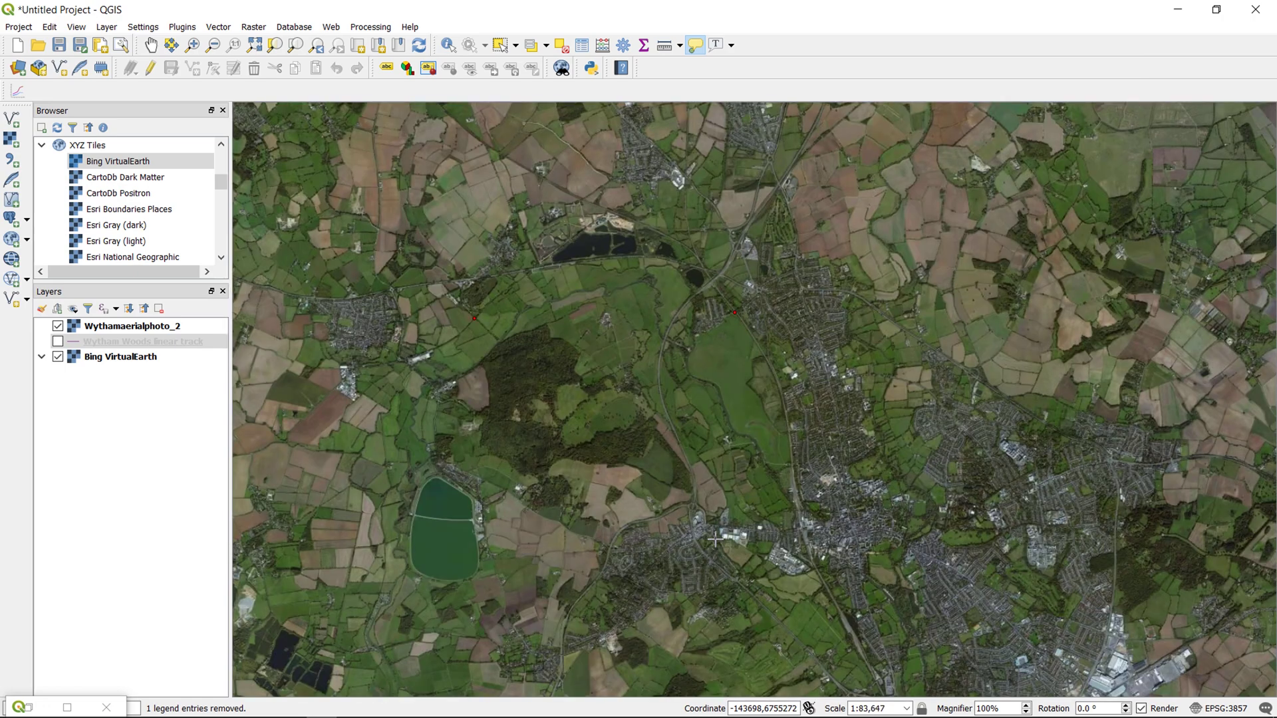
scroll(743, 422, "up", 1)
scroll(743, 422, "down", 2)
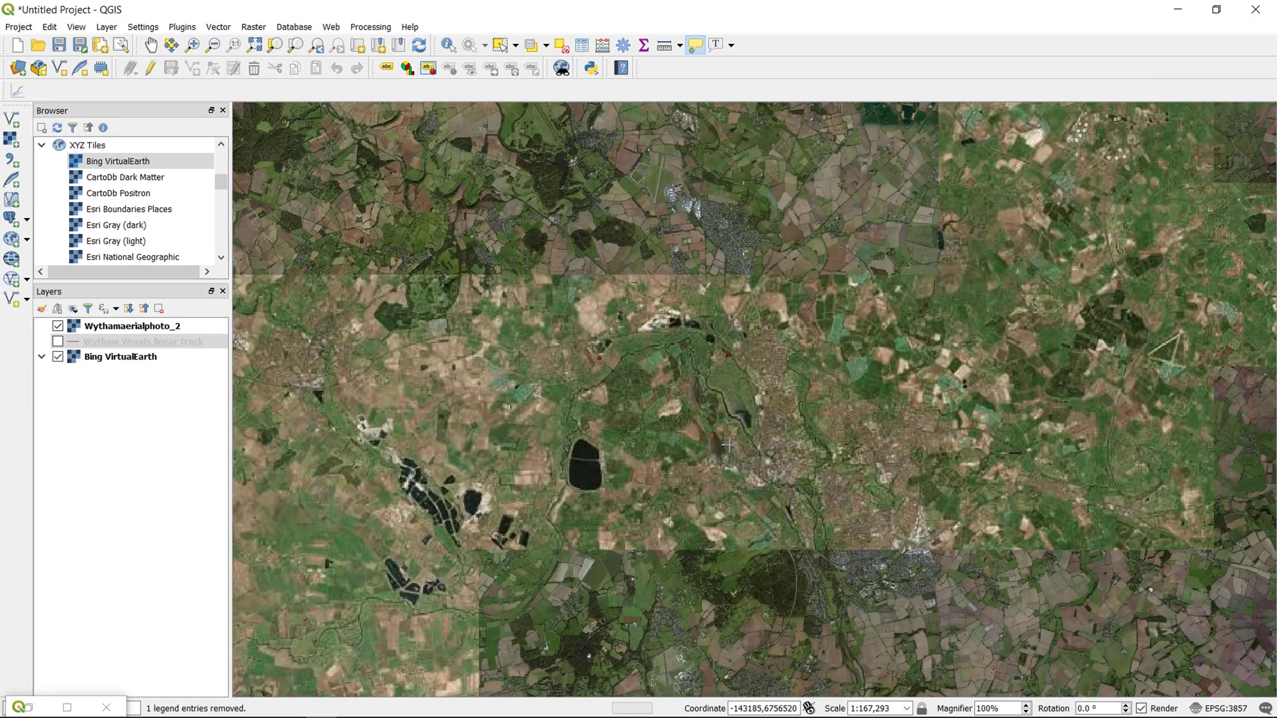
scroll(707, 440, "up", 1)
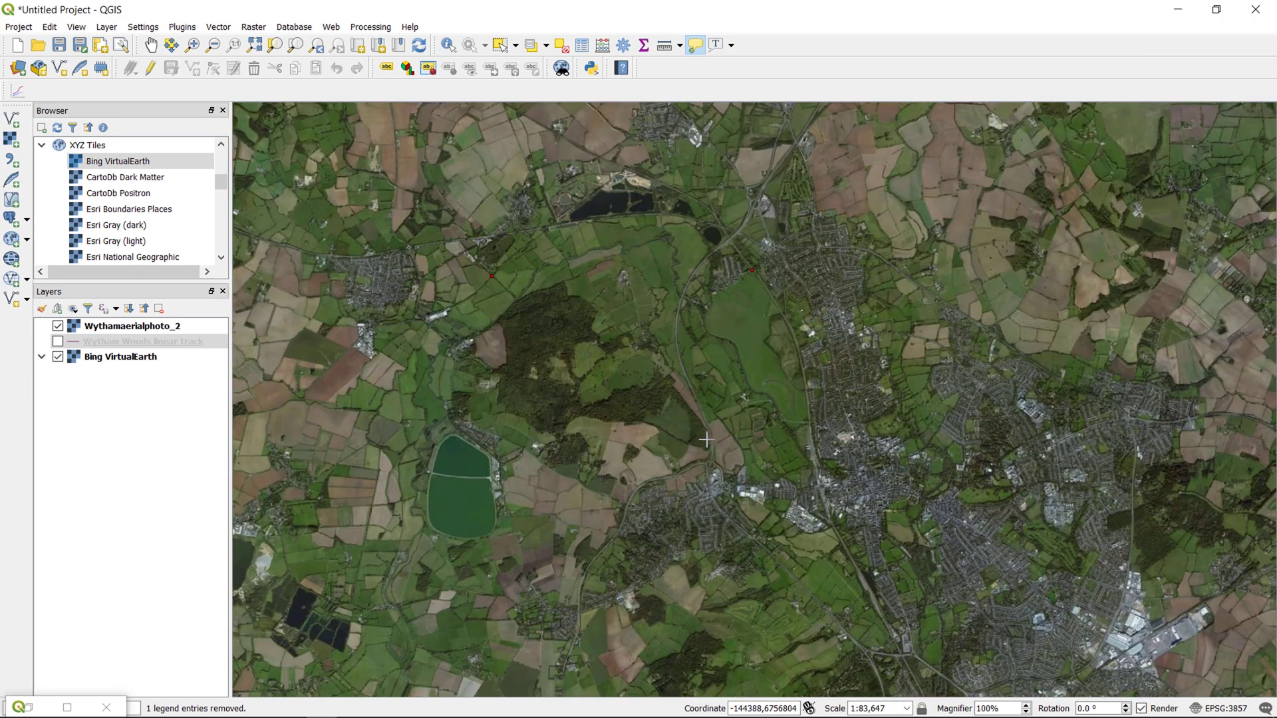
scroll(706, 440, "up", 1)
scroll(709, 436, "up", 4)
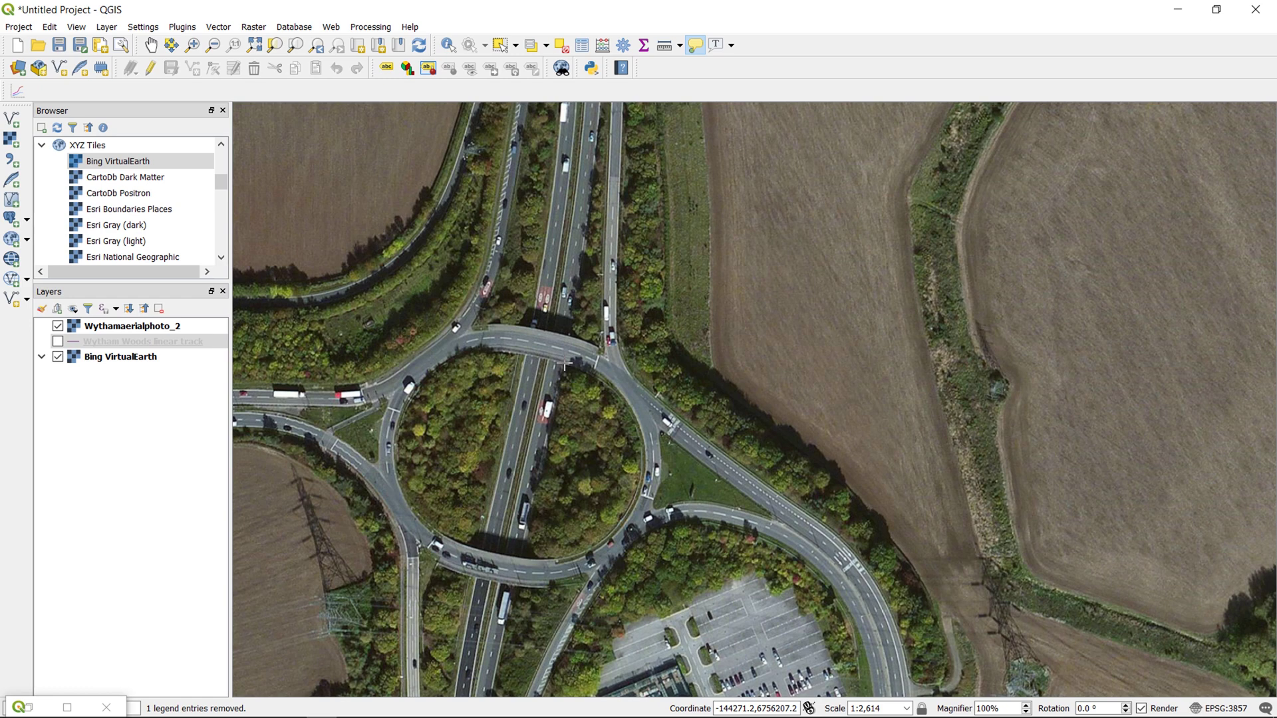
left_click(564, 367)
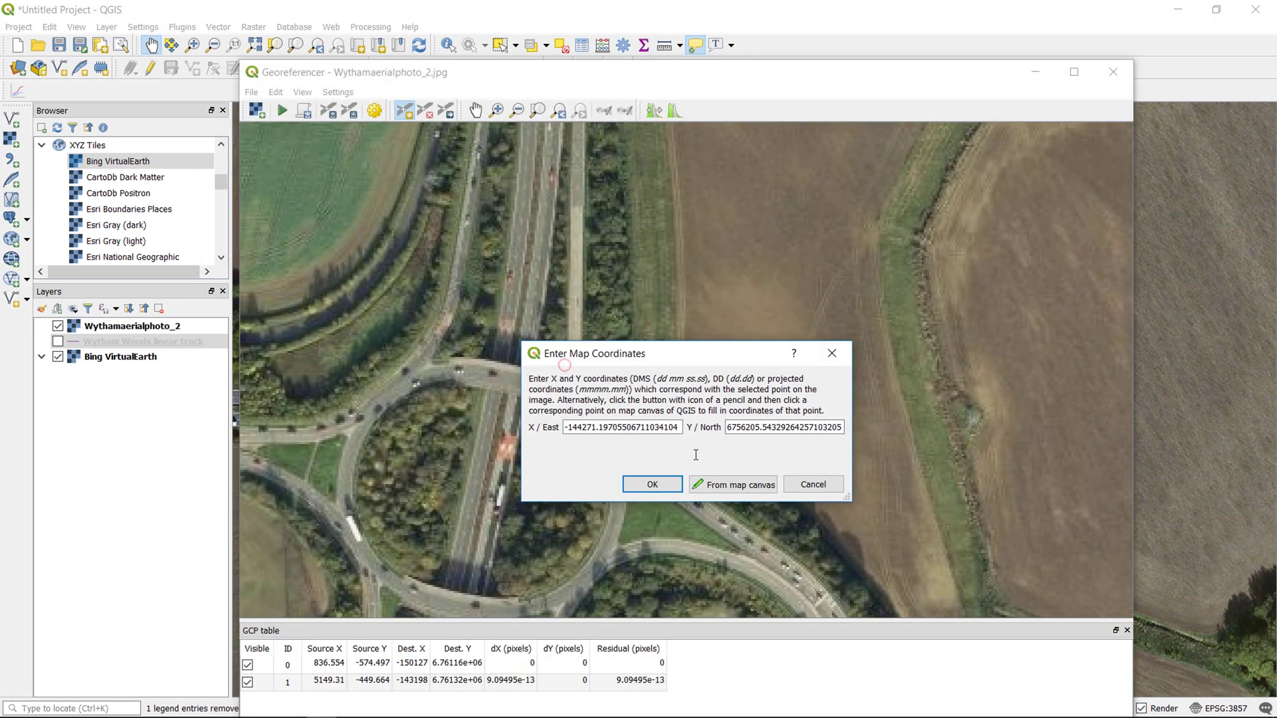
left_click(640, 483)
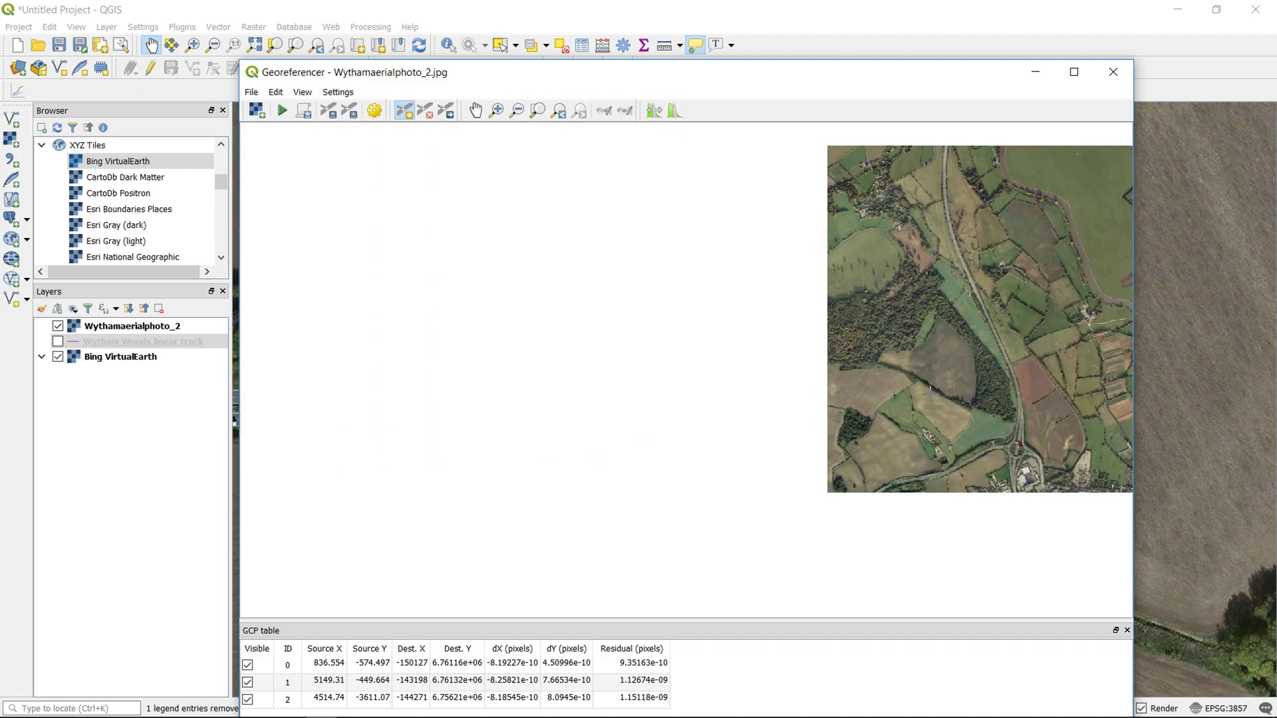
Add a ground control point at the shoreline corner by the reservoir causeway's eastern end, taking its coordinates from the map canvas
scroll(552, 477, "up", 2)
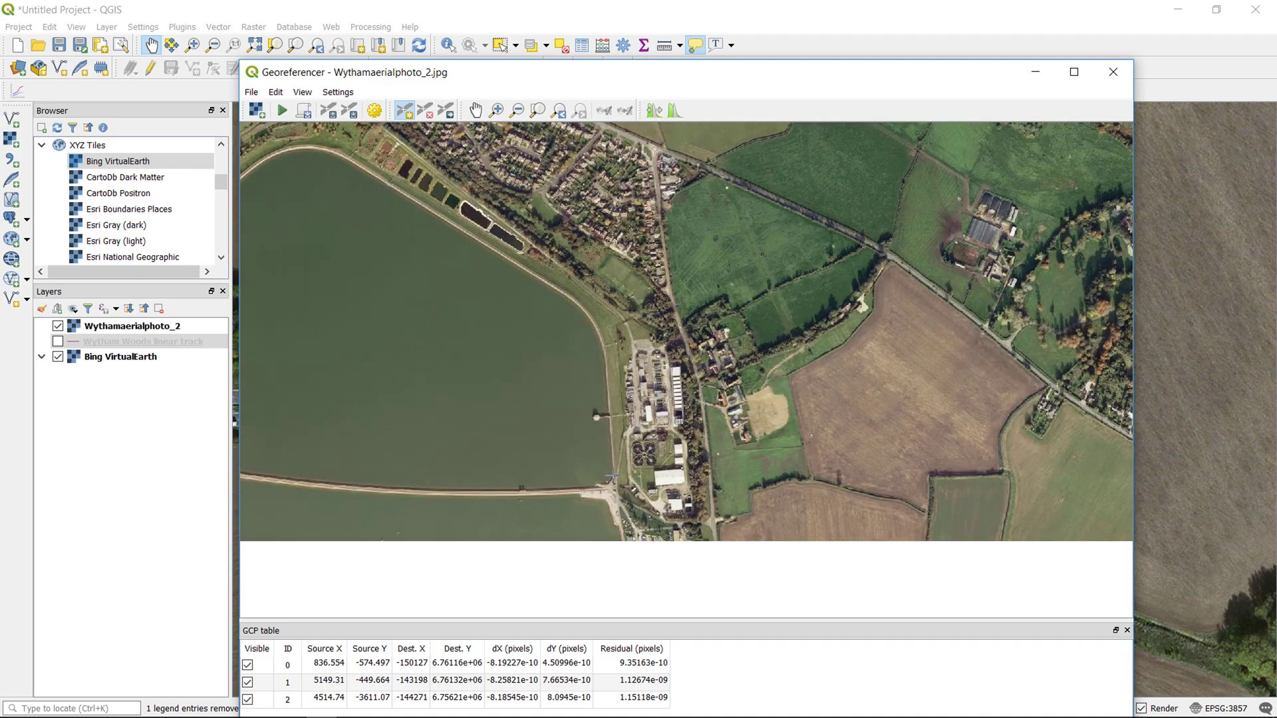
left_click(612, 477)
left_click(731, 485)
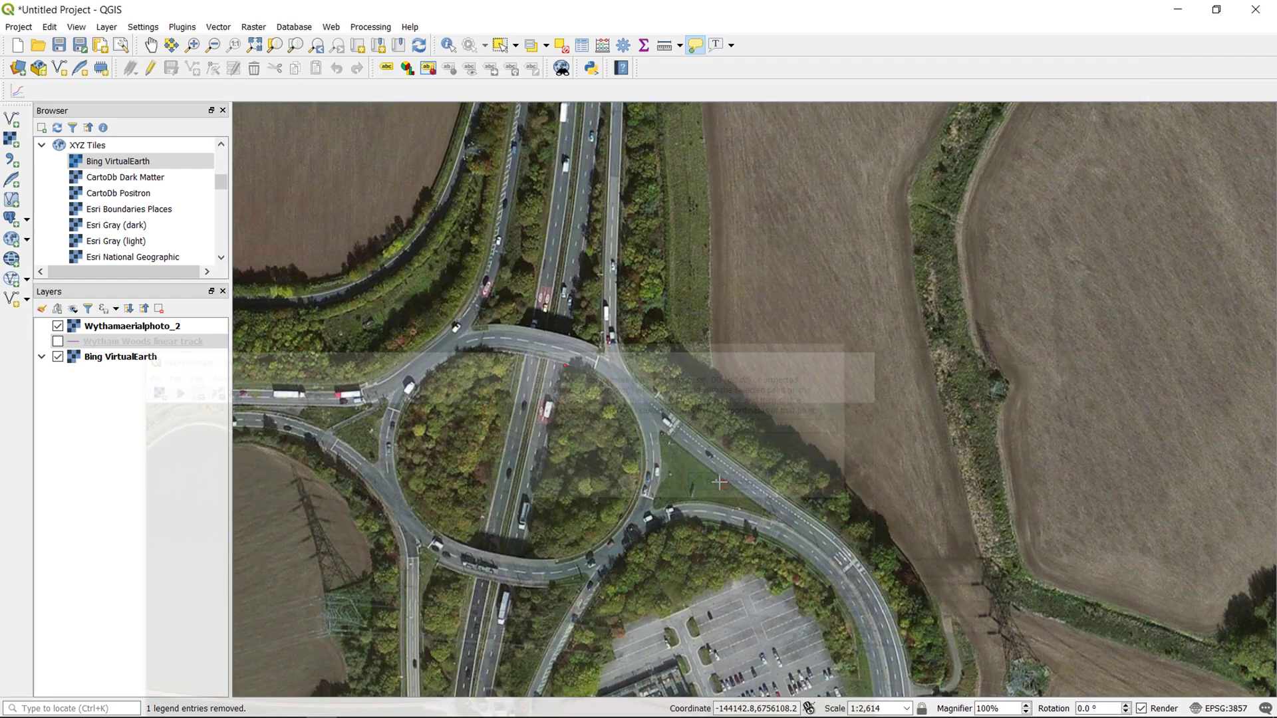
scroll(444, 414, "down", 8)
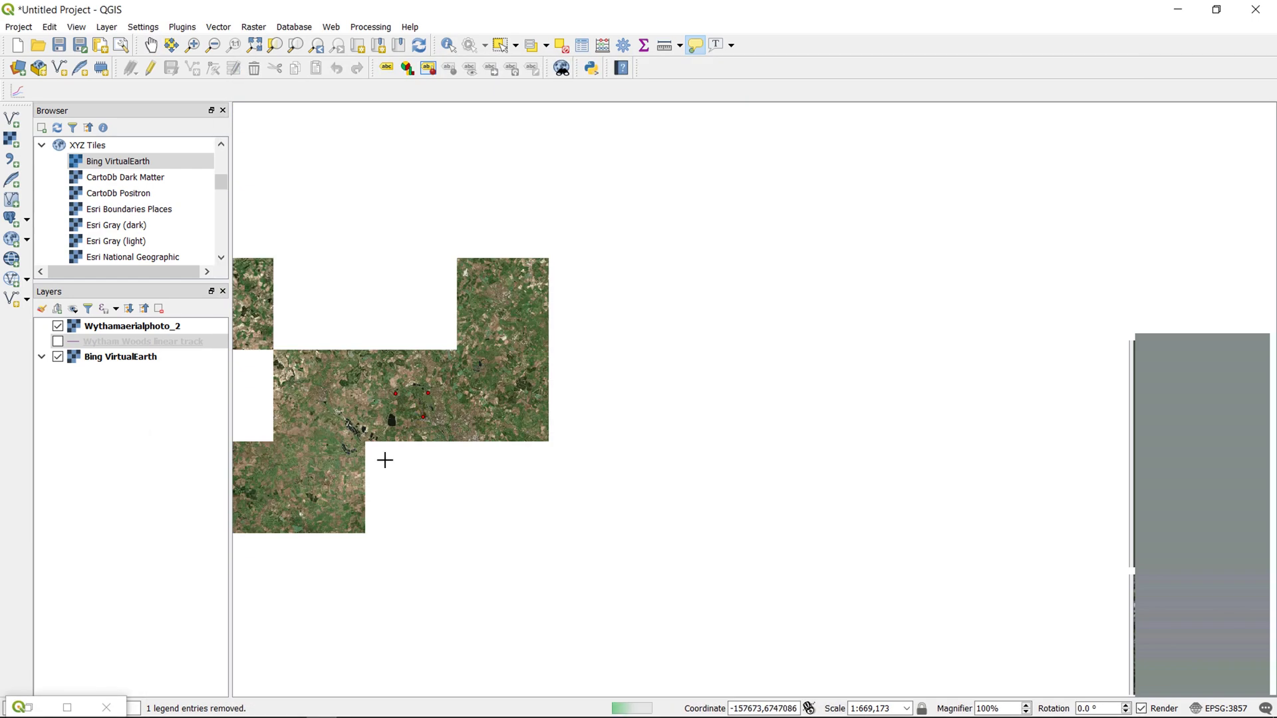
scroll(444, 414, "up", 8)
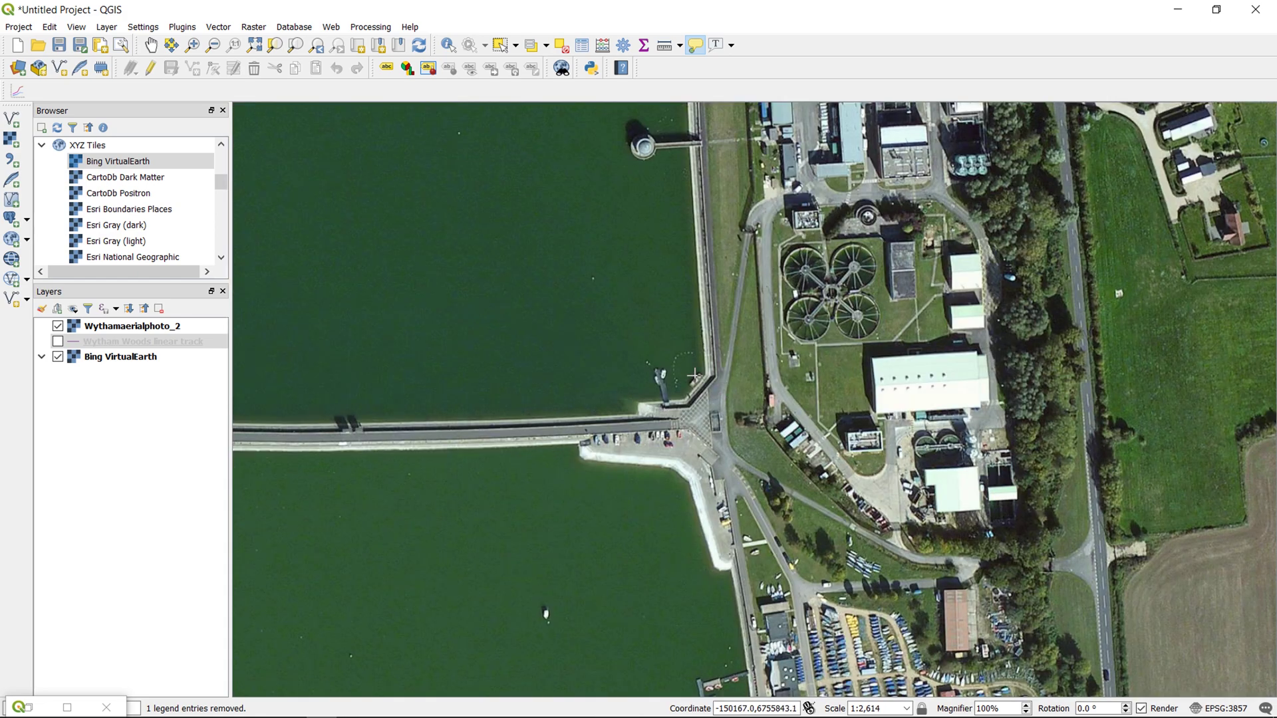
left_click(697, 379)
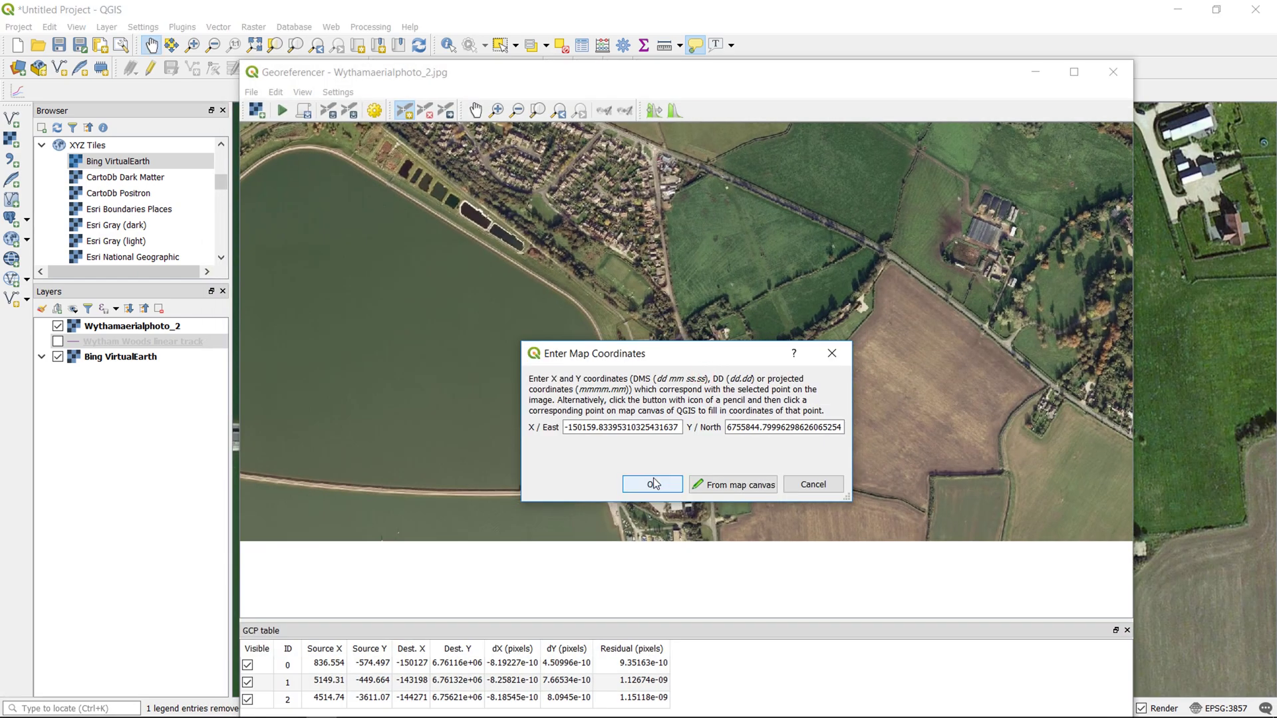
left_click(659, 477)
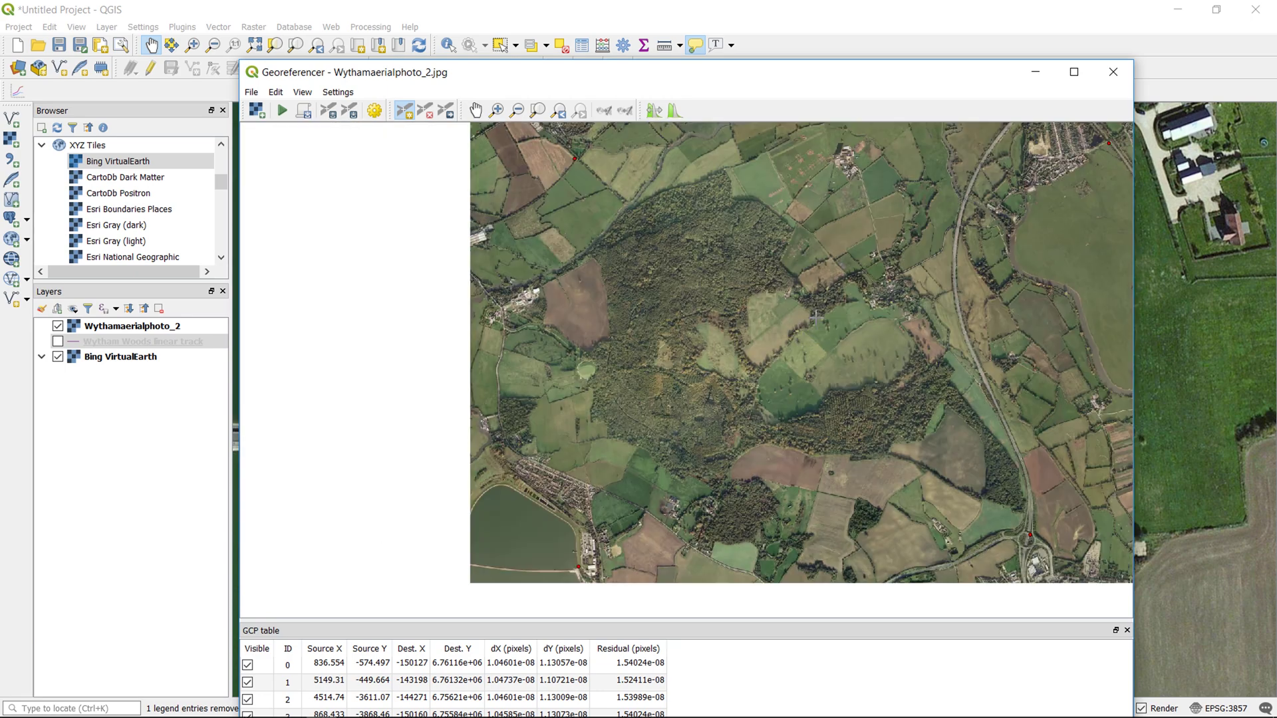
Add a ground control point at the field corner beside the diagonal track in the central fields, taking its coordinates from the map canvas
scroll(890, 352, "up", 3)
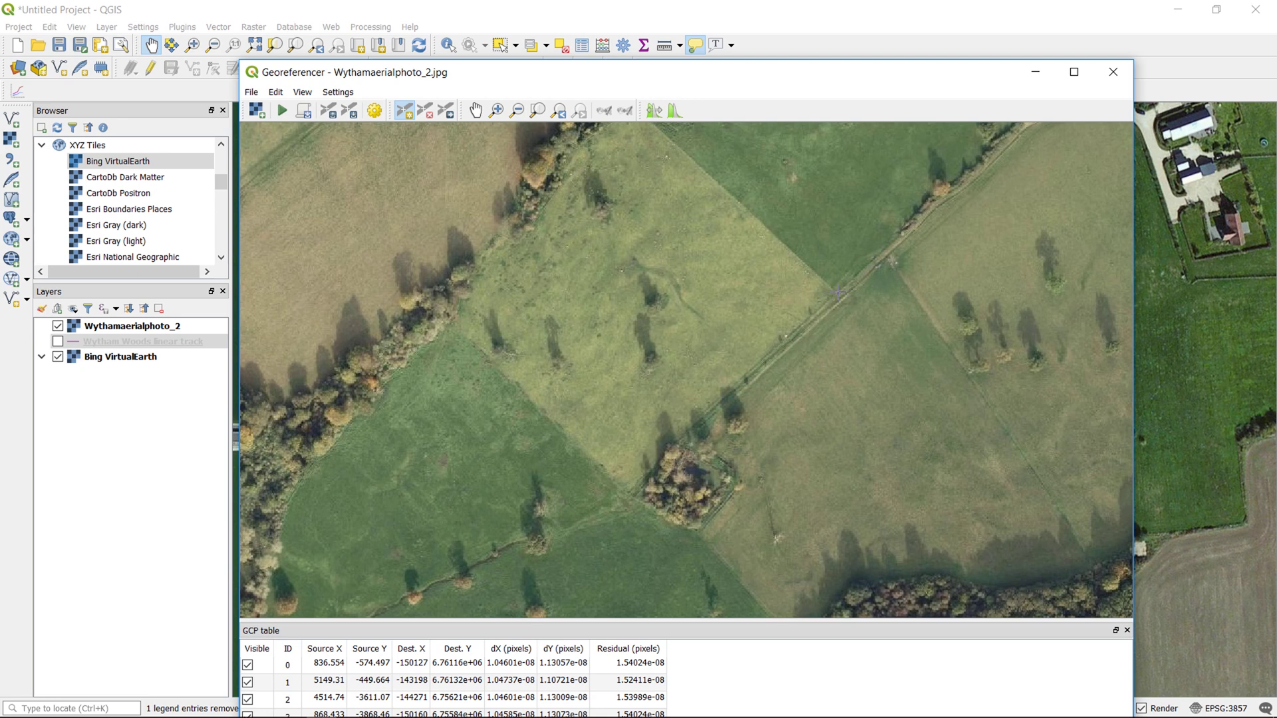
left_click(838, 291)
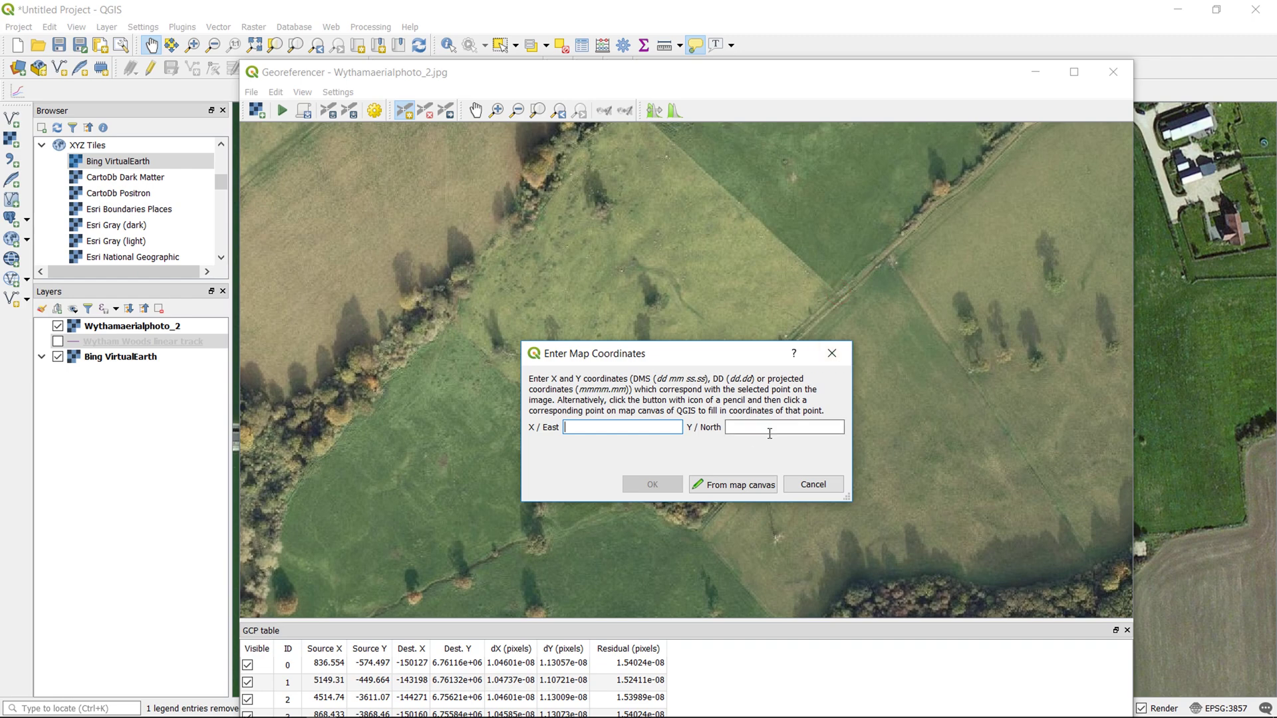
left_click(736, 484)
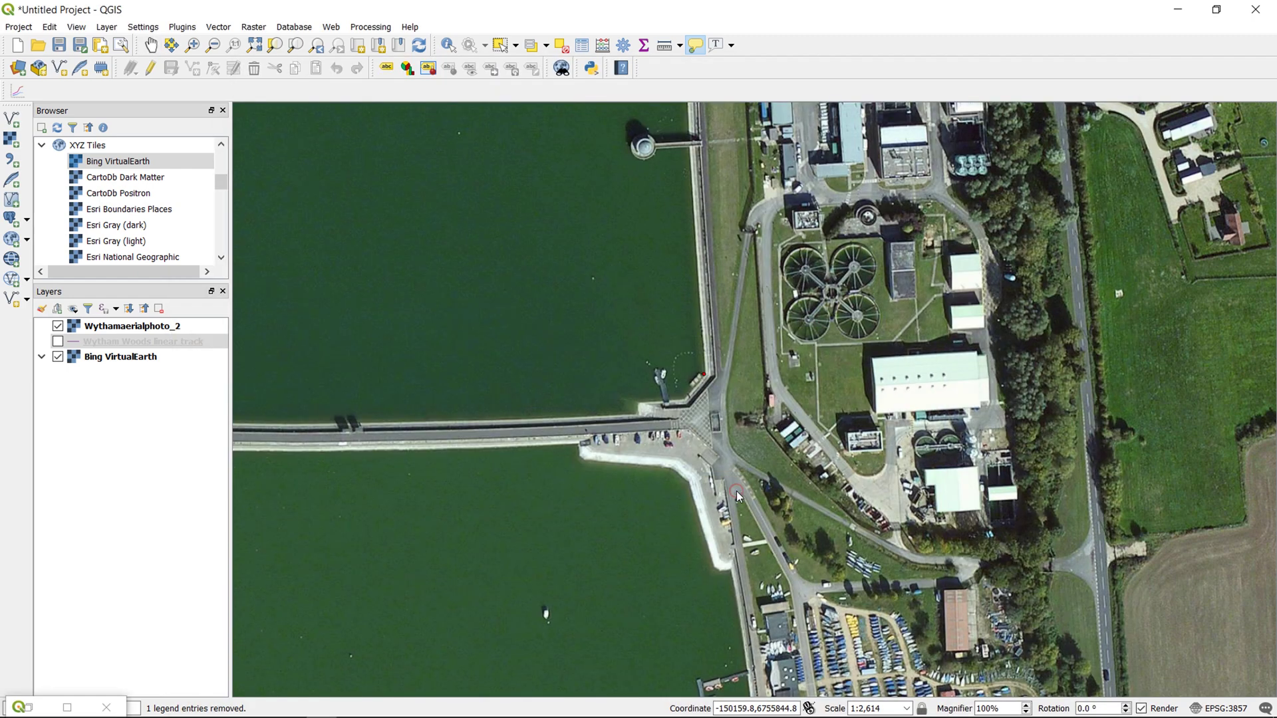
scroll(751, 459, "down", 2)
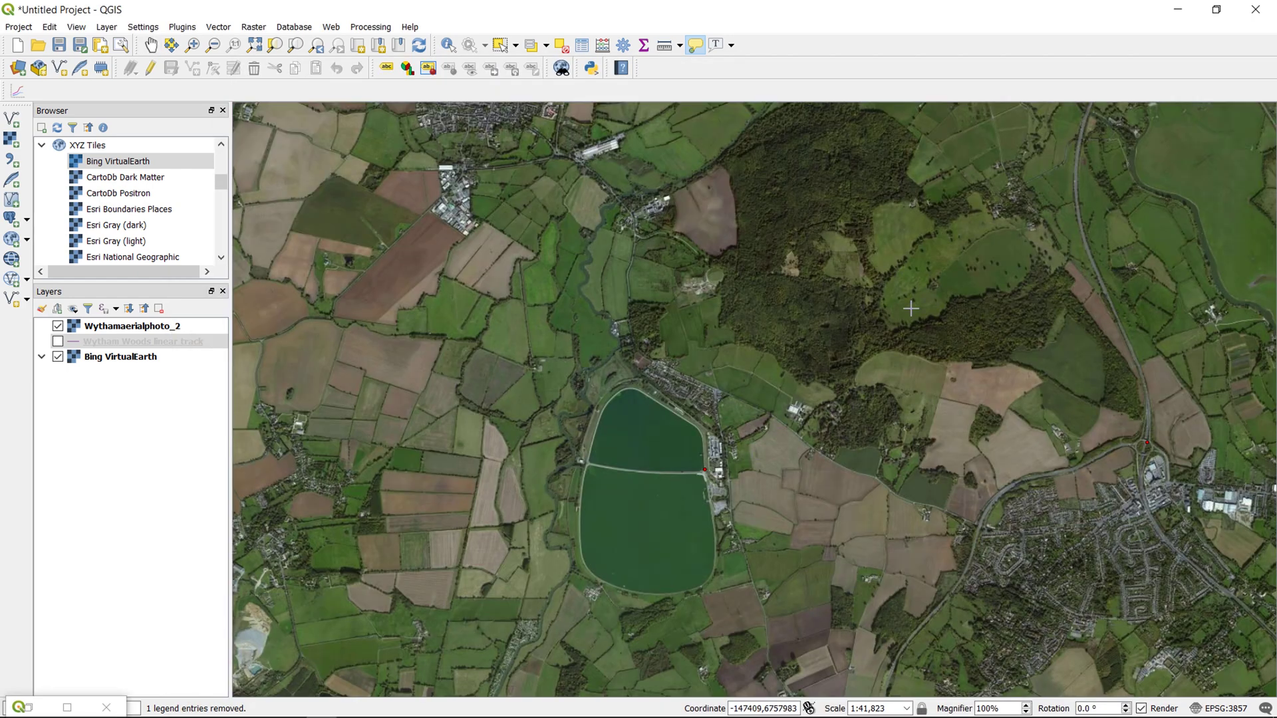
scroll(997, 346, "up", 2)
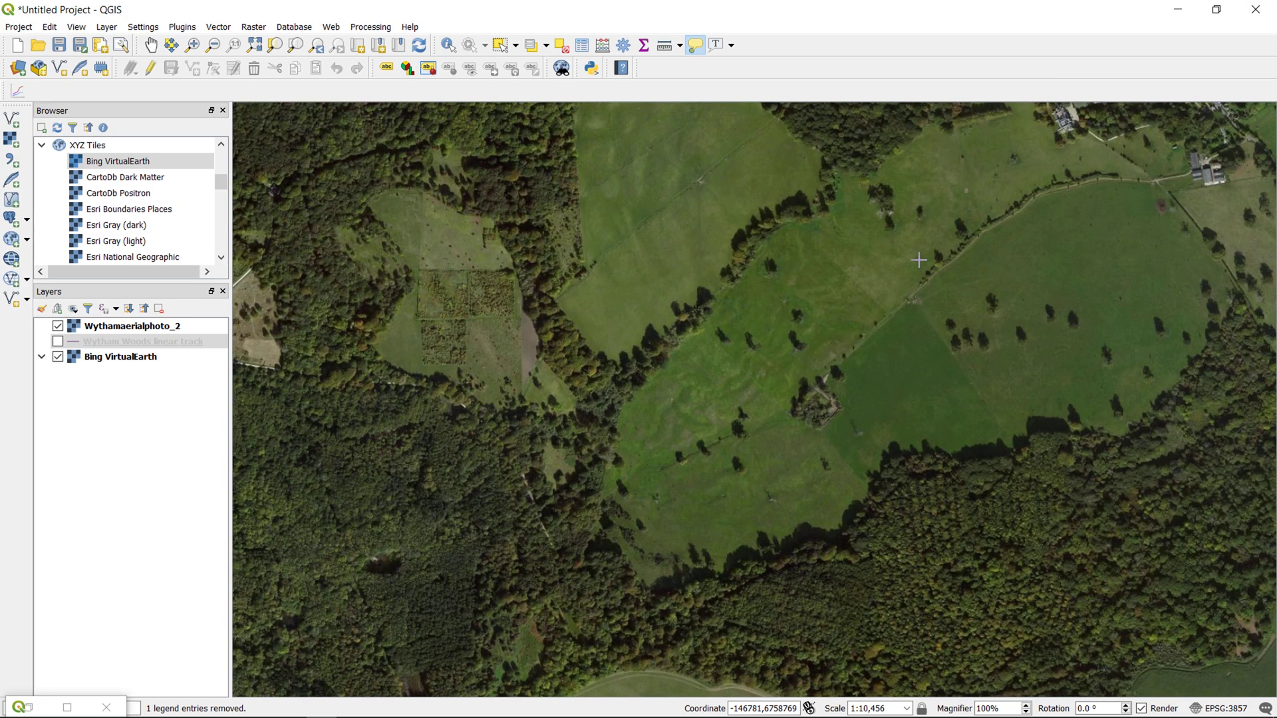
scroll(901, 304, "up", 3)
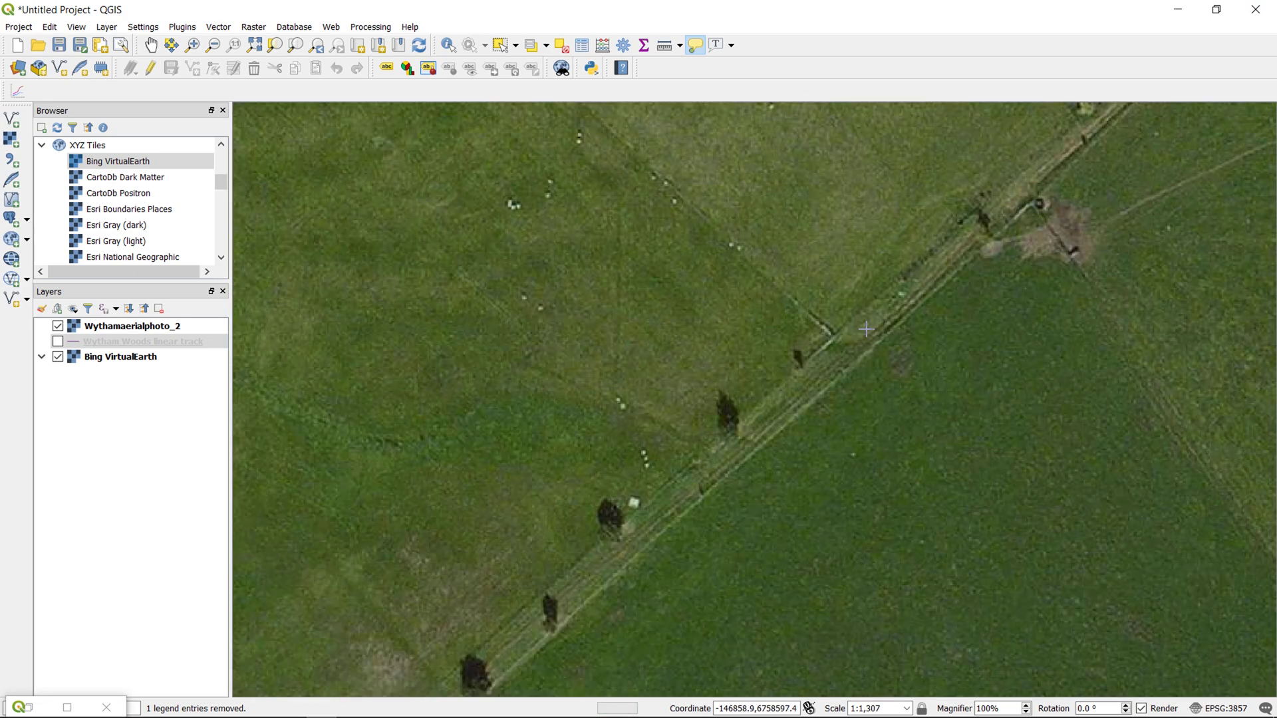
left_click(831, 334)
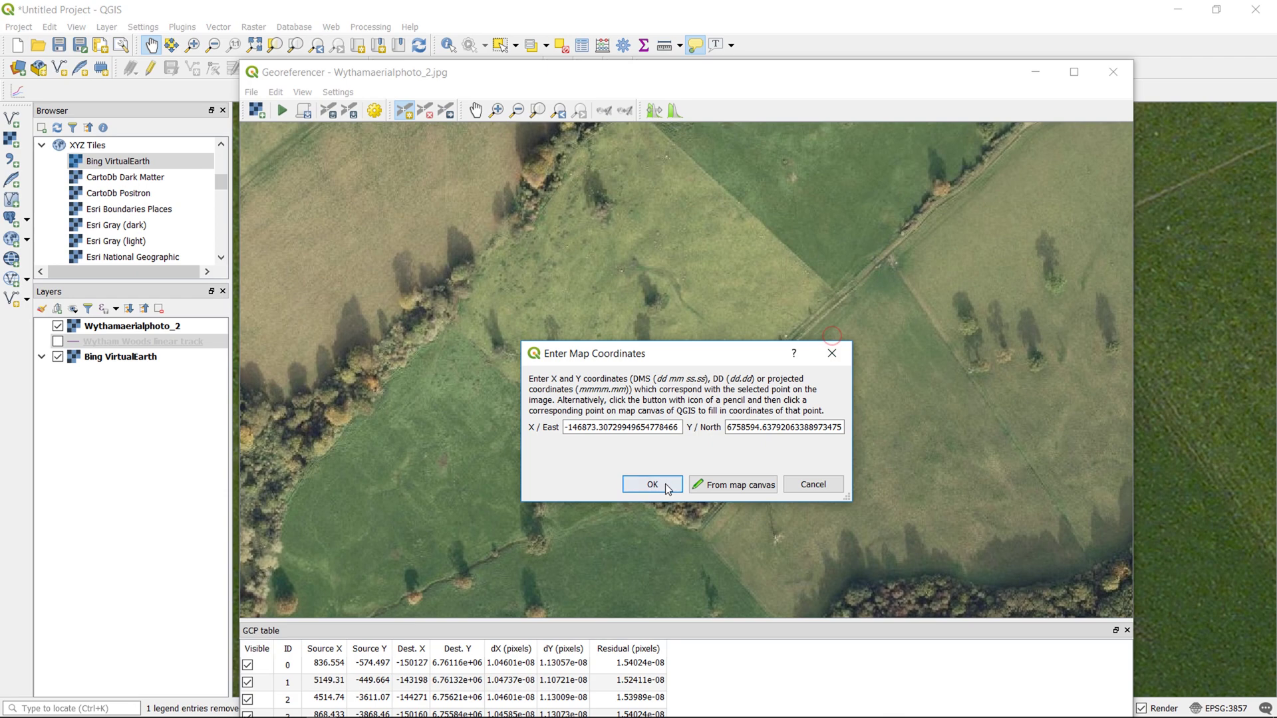
left_click(651, 485)
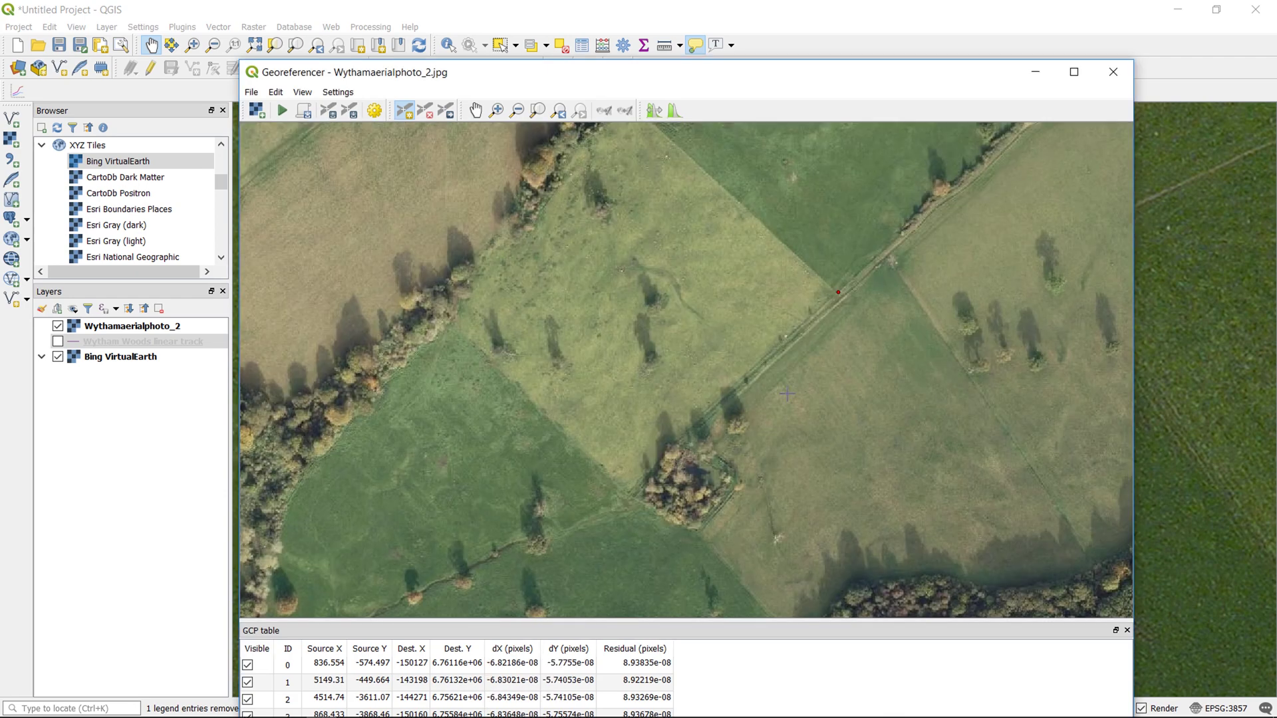
Configure the georeferencing transformation with Thin Plate Spline type, Nearest neighbour resampling and EPSG:3857 as the target SRS
scroll(787, 394, "down", 6)
scroll(795, 379, "up", 2)
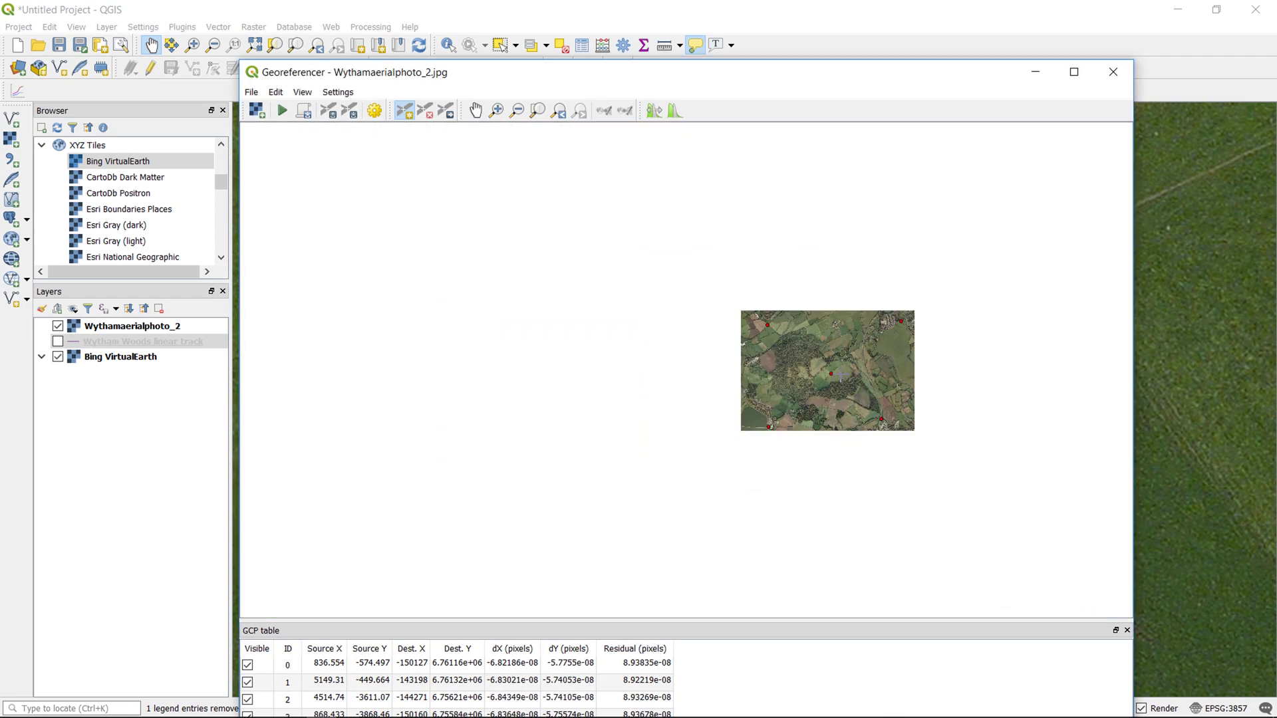
scroll(627, 357, "up", 1)
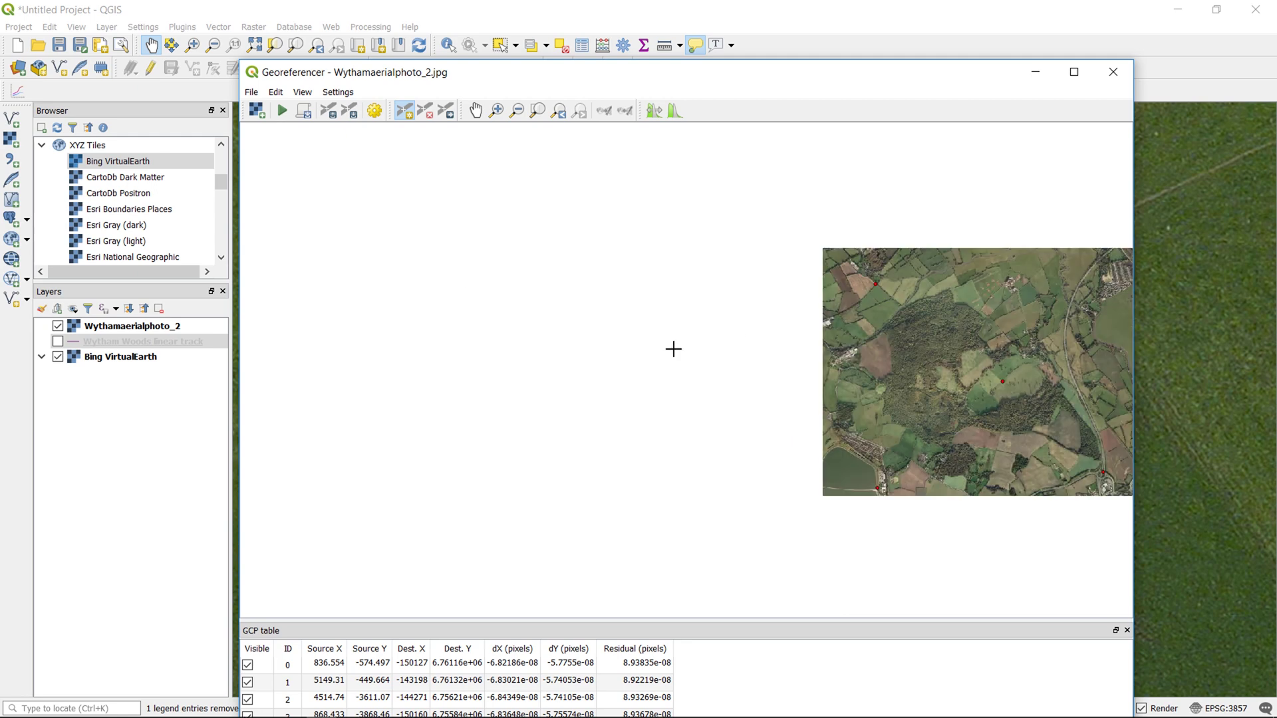
left_click_drag(772, 344, 296, 333)
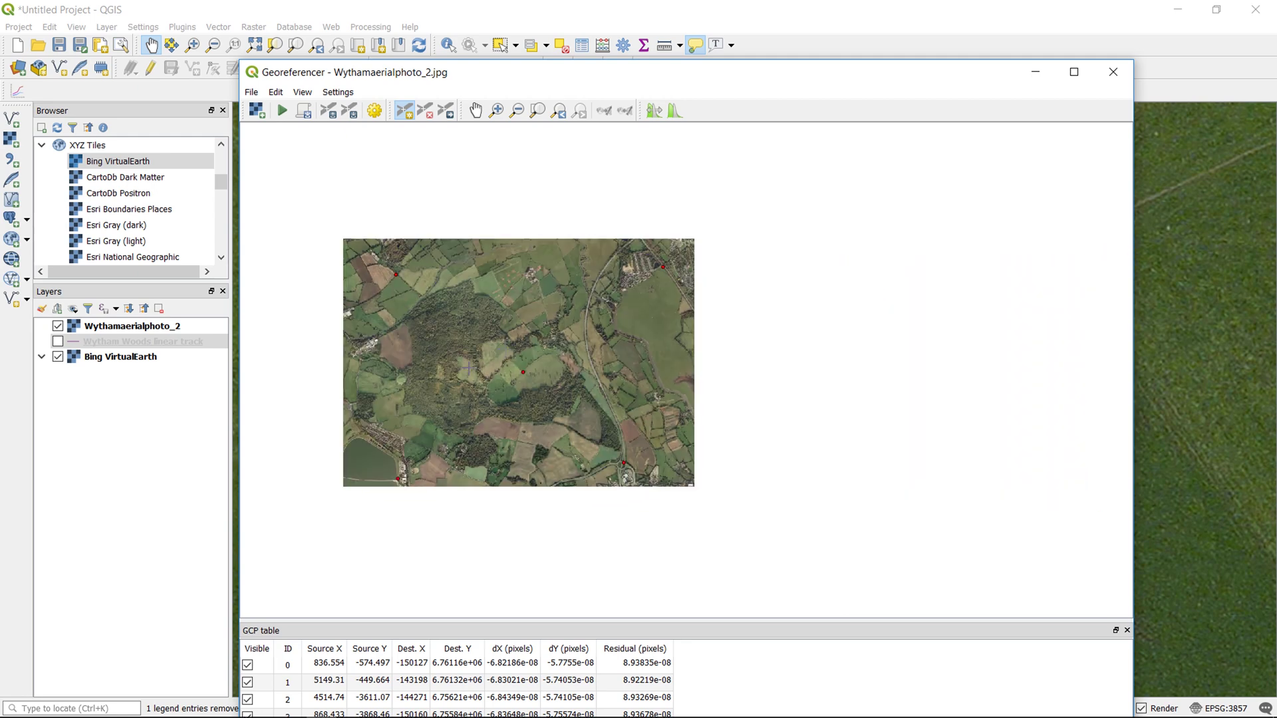
left_click(283, 111)
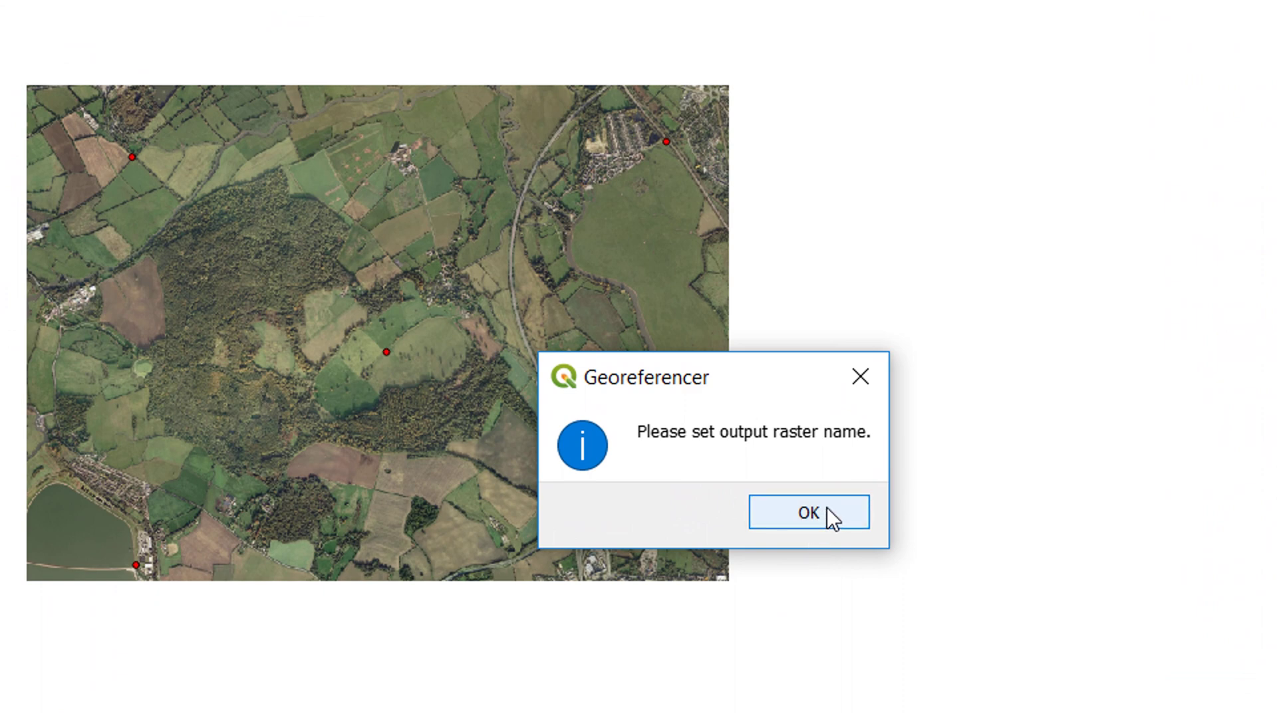
left_click(828, 510)
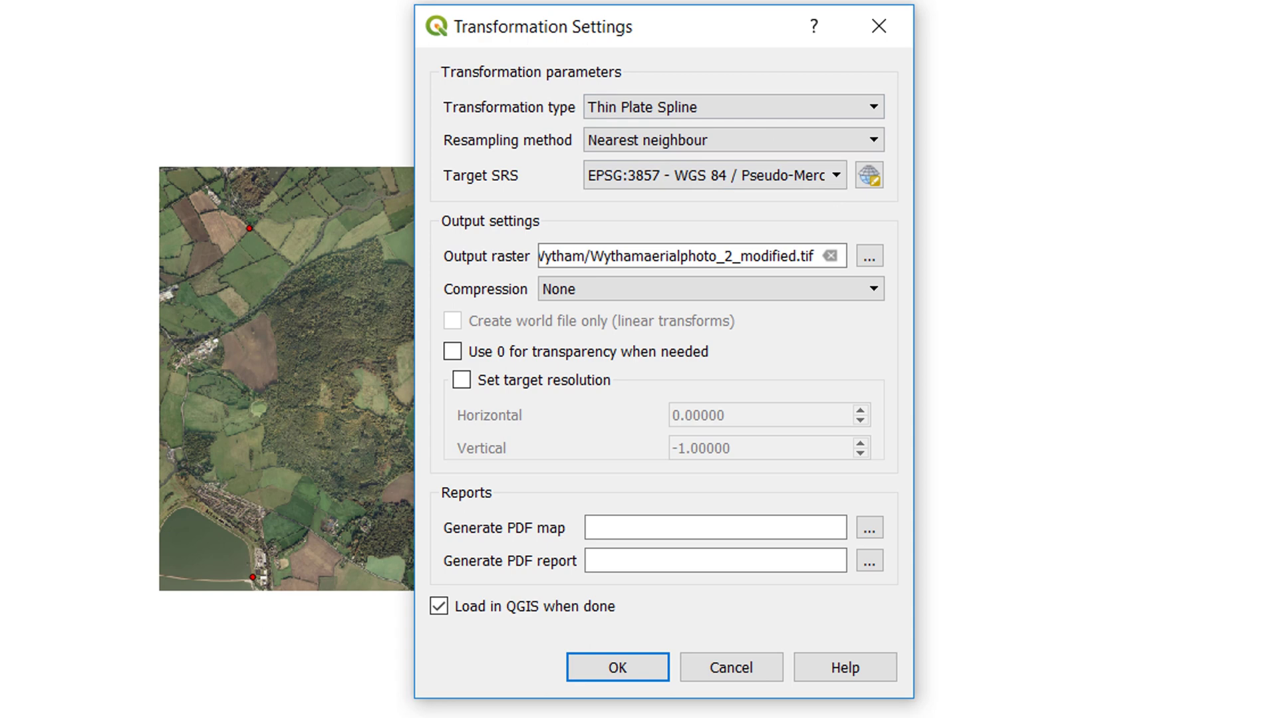
left_click(718, 111)
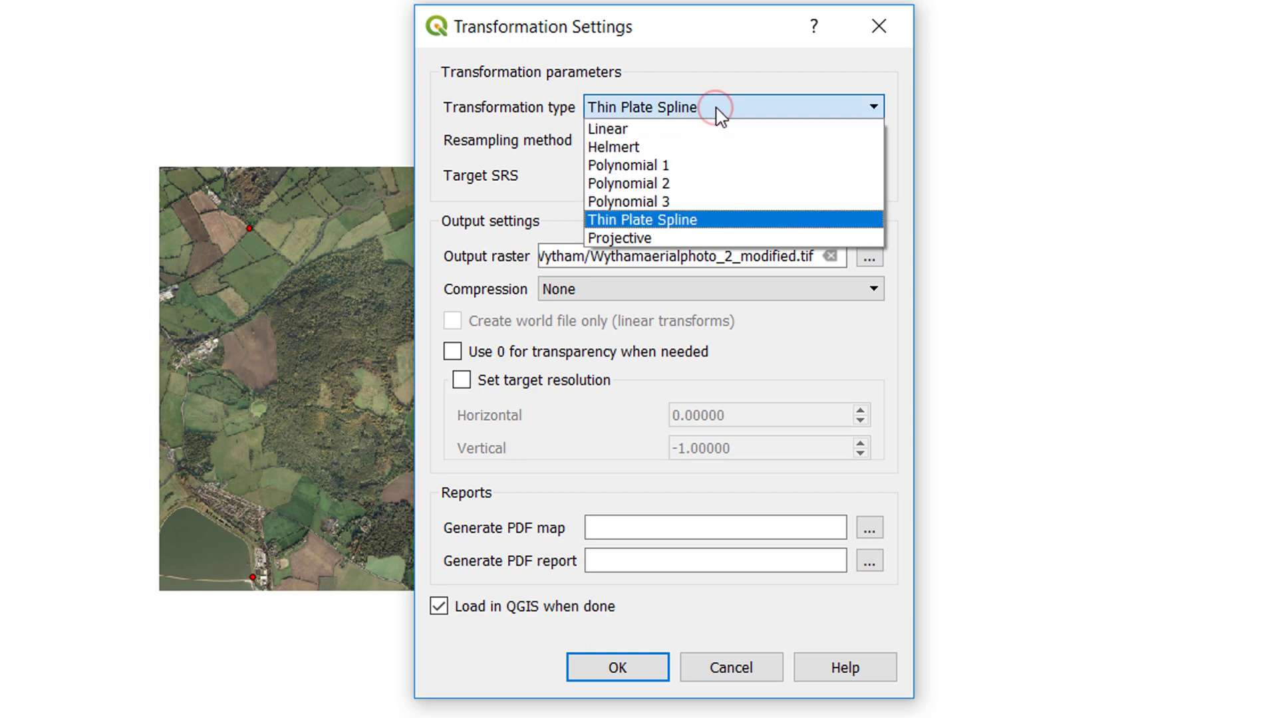
left_click(692, 223)
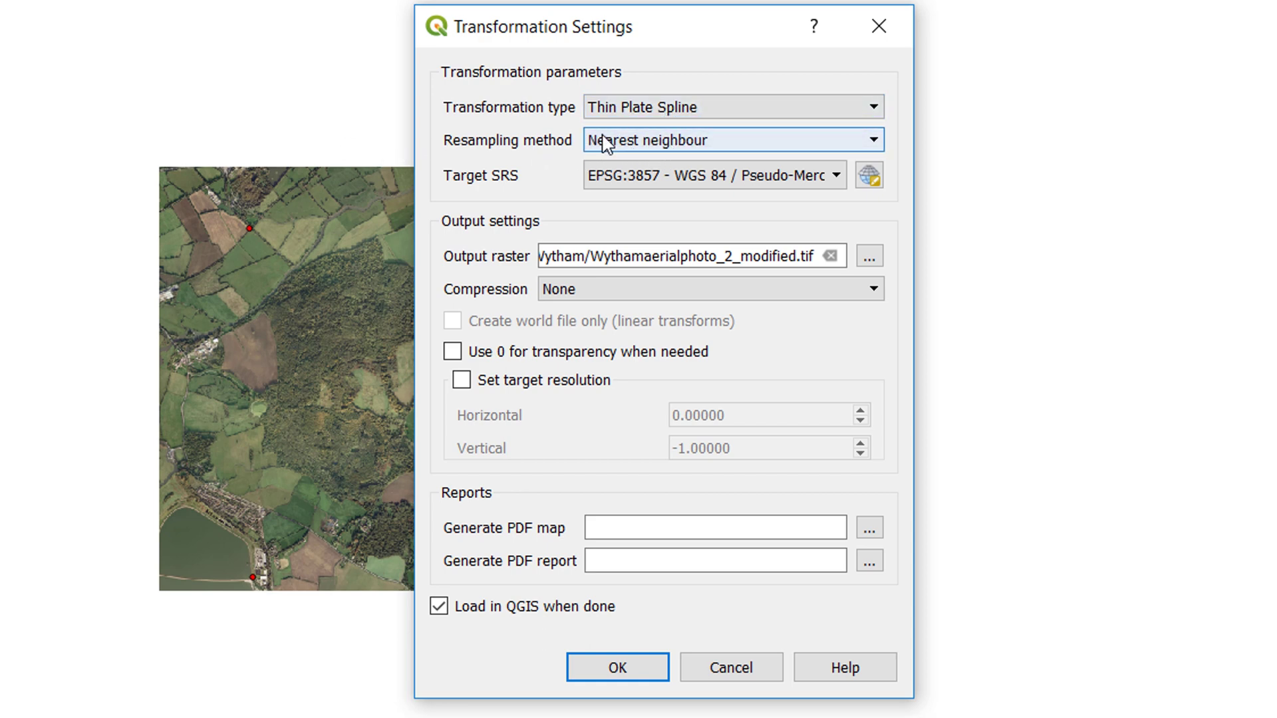
left_click(740, 137)
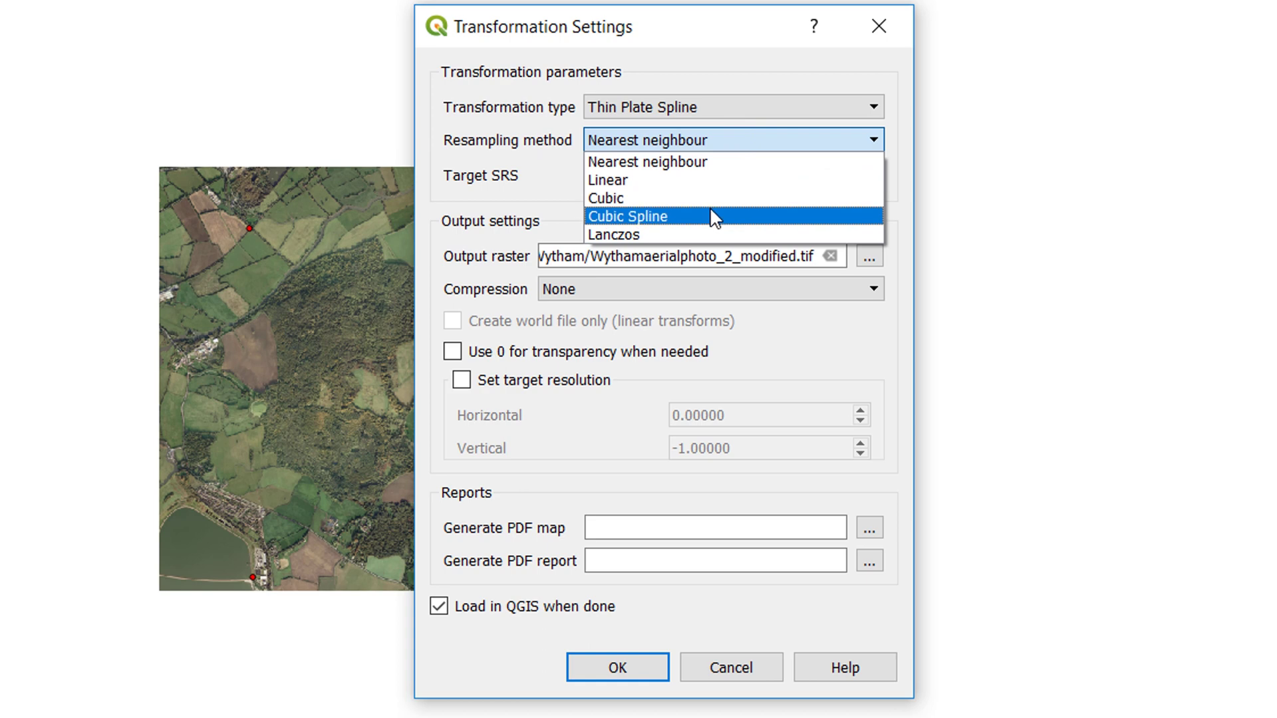
left_click(703, 172)
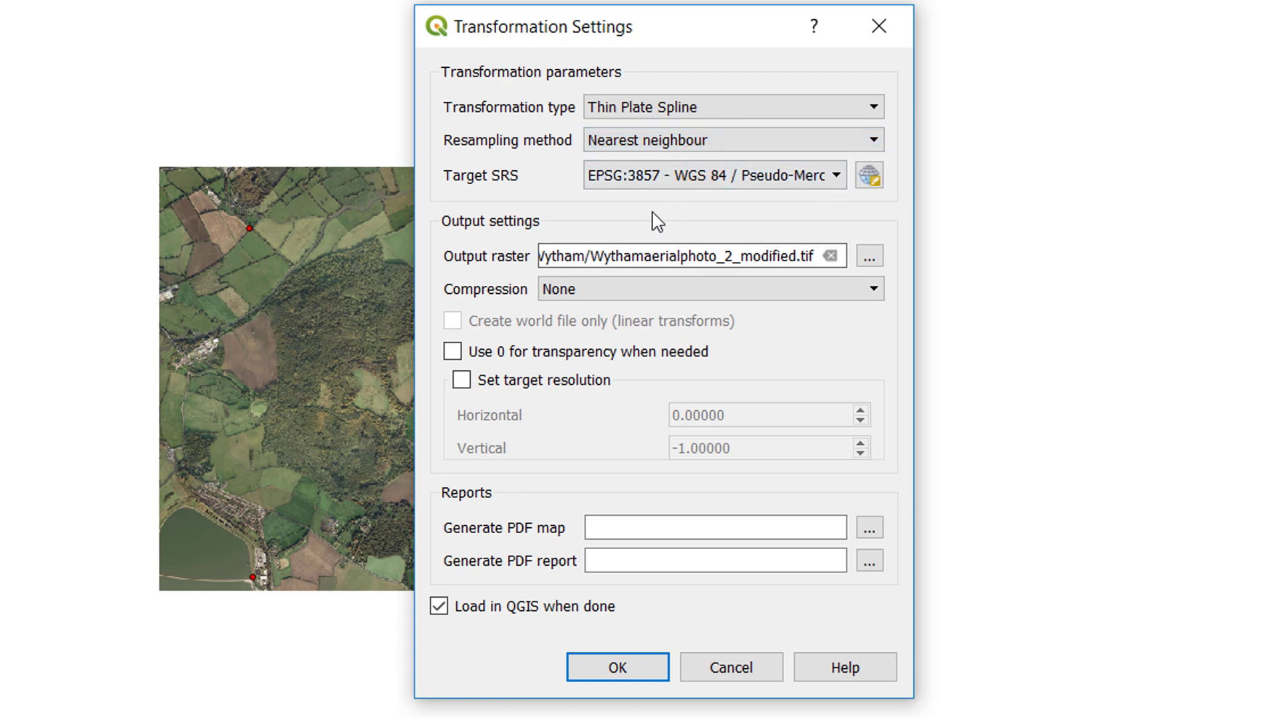
left_click(717, 175)
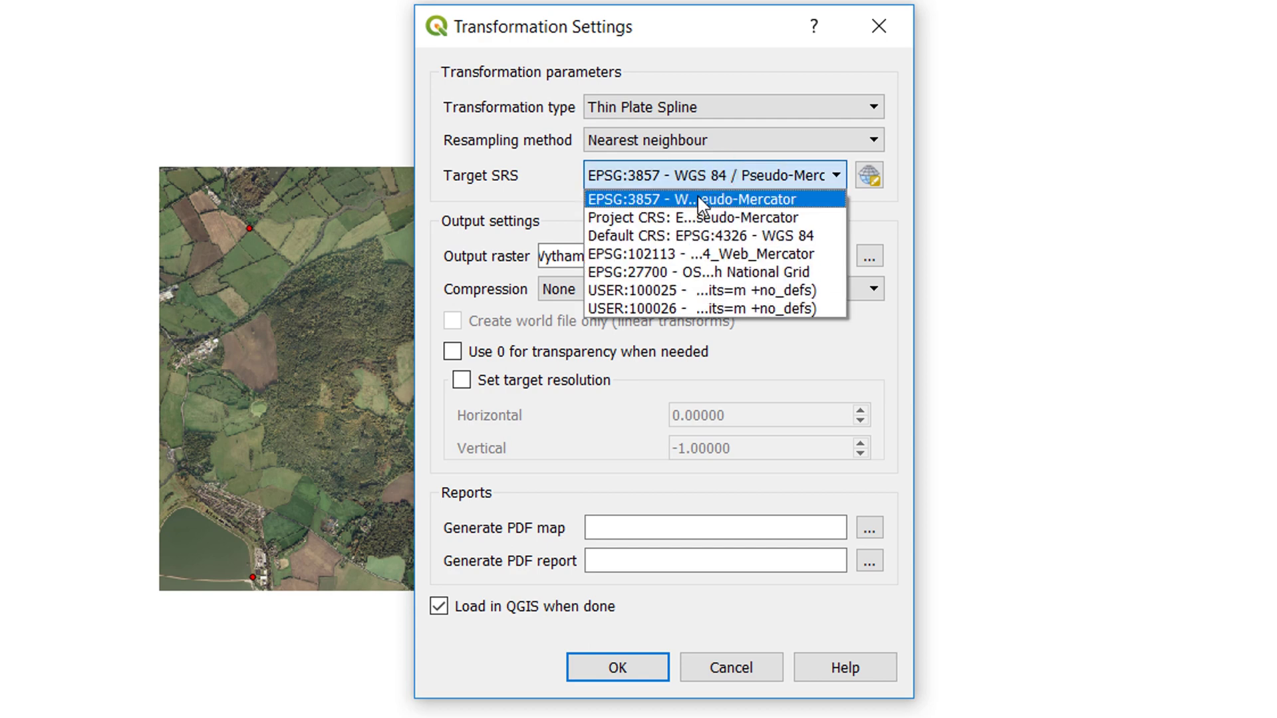
left_click(697, 199)
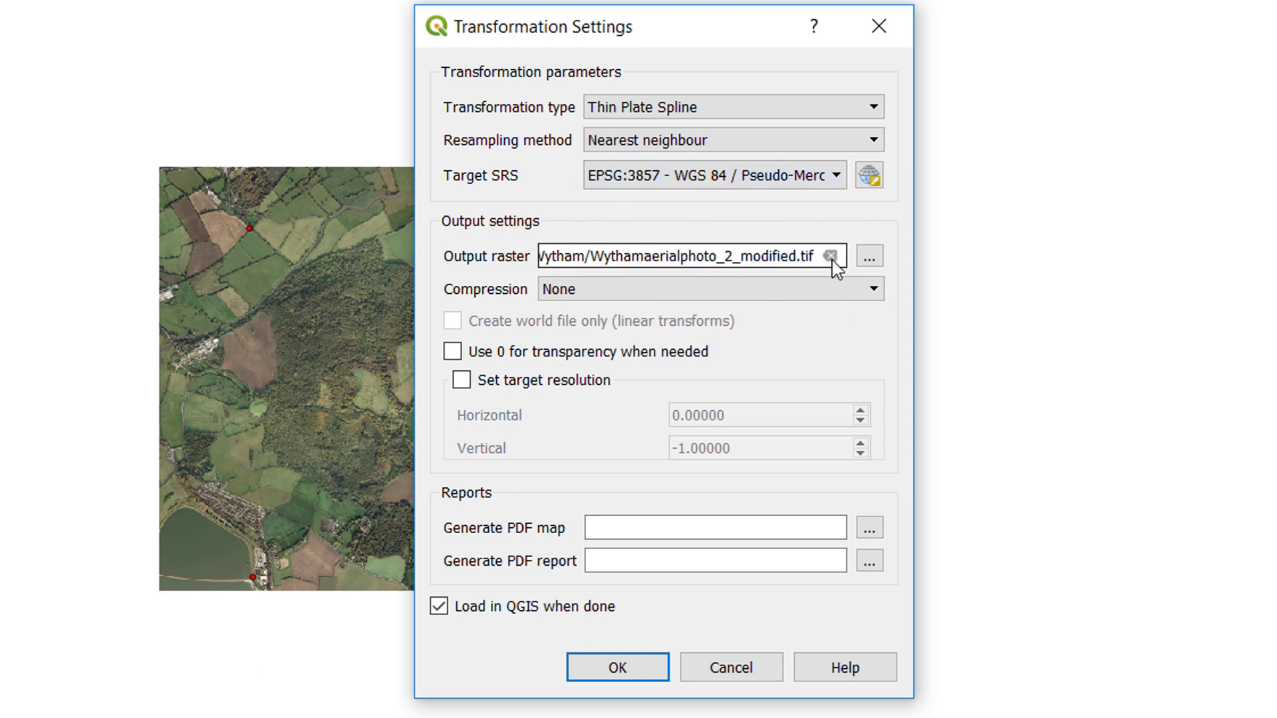
Set the output raster to wytham_mod in the Q3_georef_Wytham folder and accept the transformation settings
left_click(869, 256)
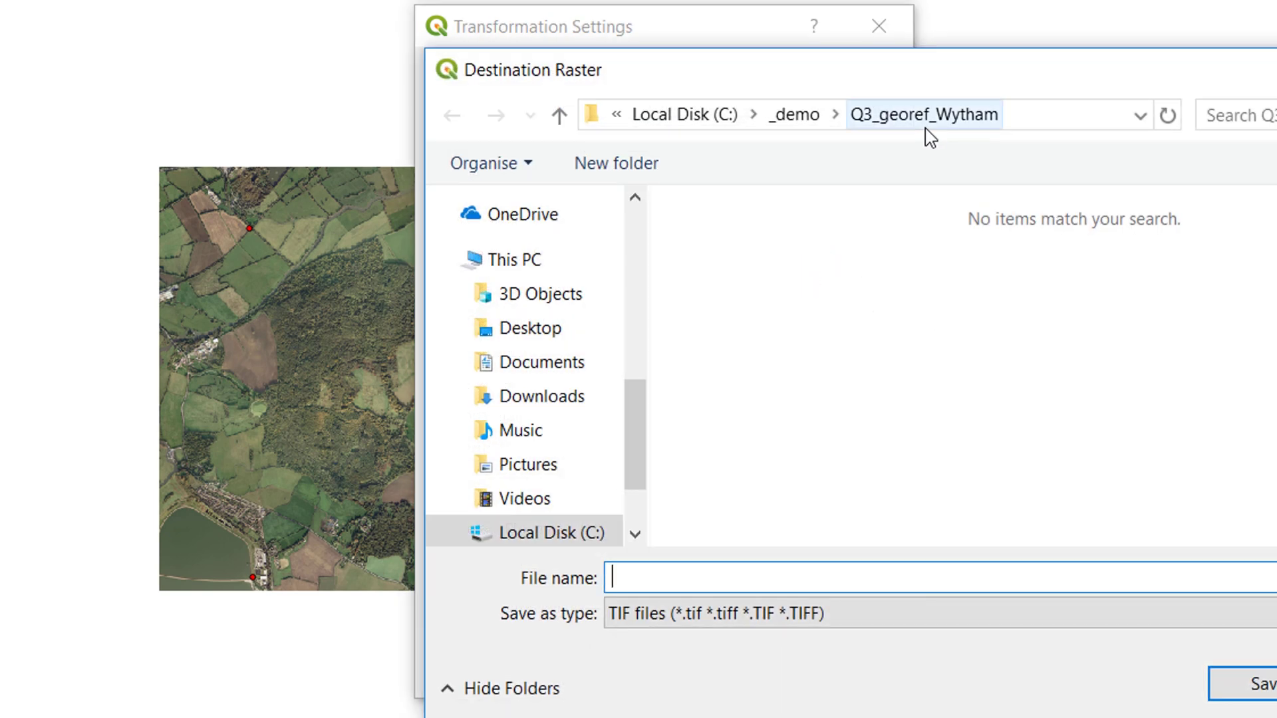
type("w")
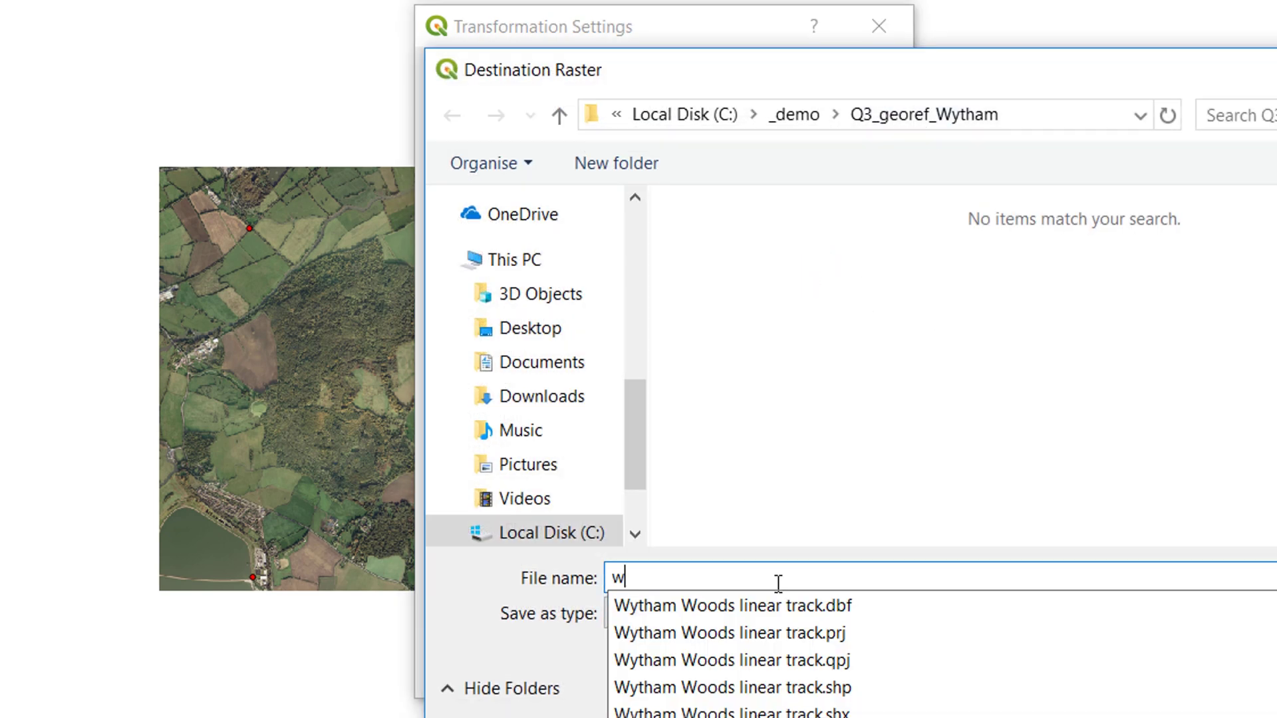
type("ytham_mod")
key("Return")
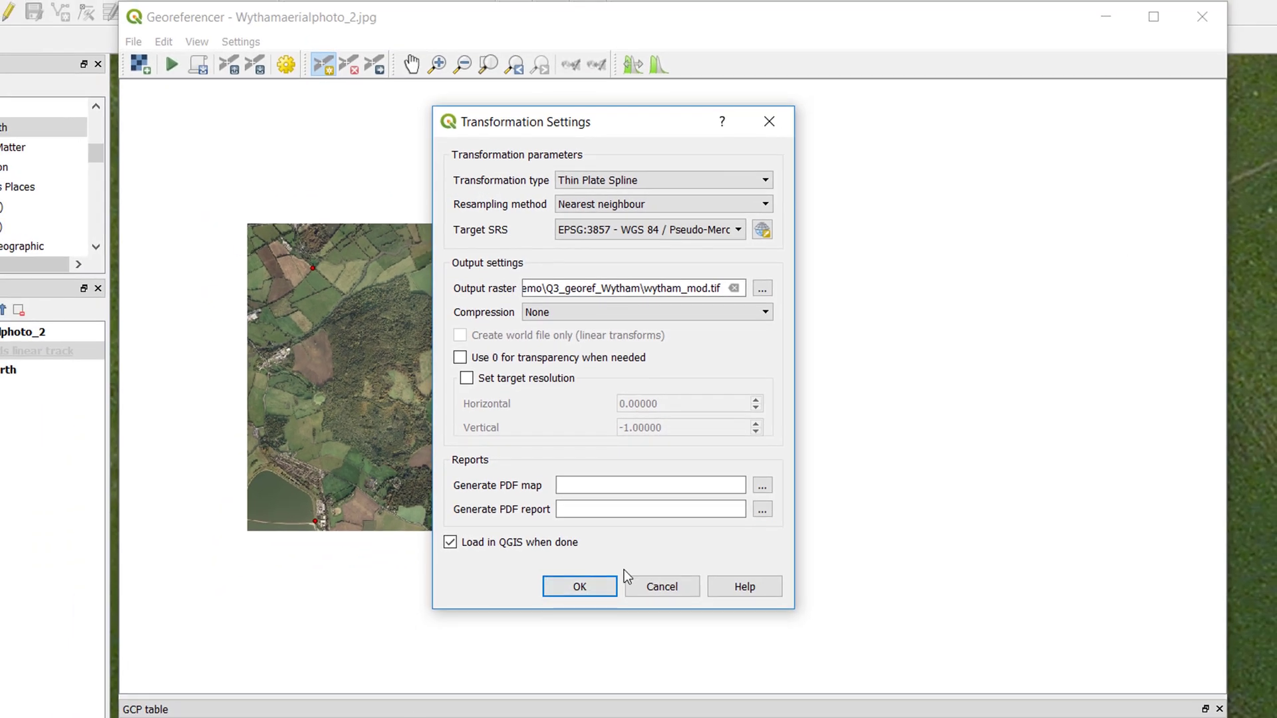
left_click(579, 594)
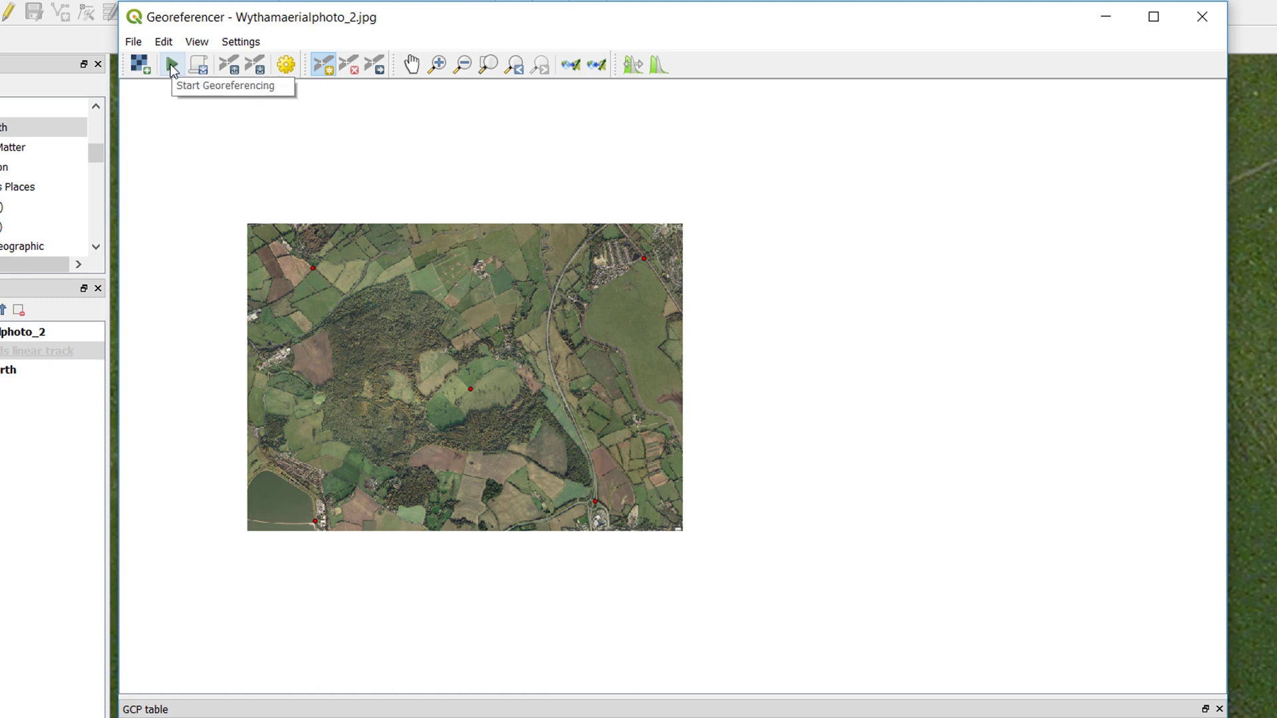
Run the georeferencing, then close the Georeferencer and save the GCP points
left_click(171, 64)
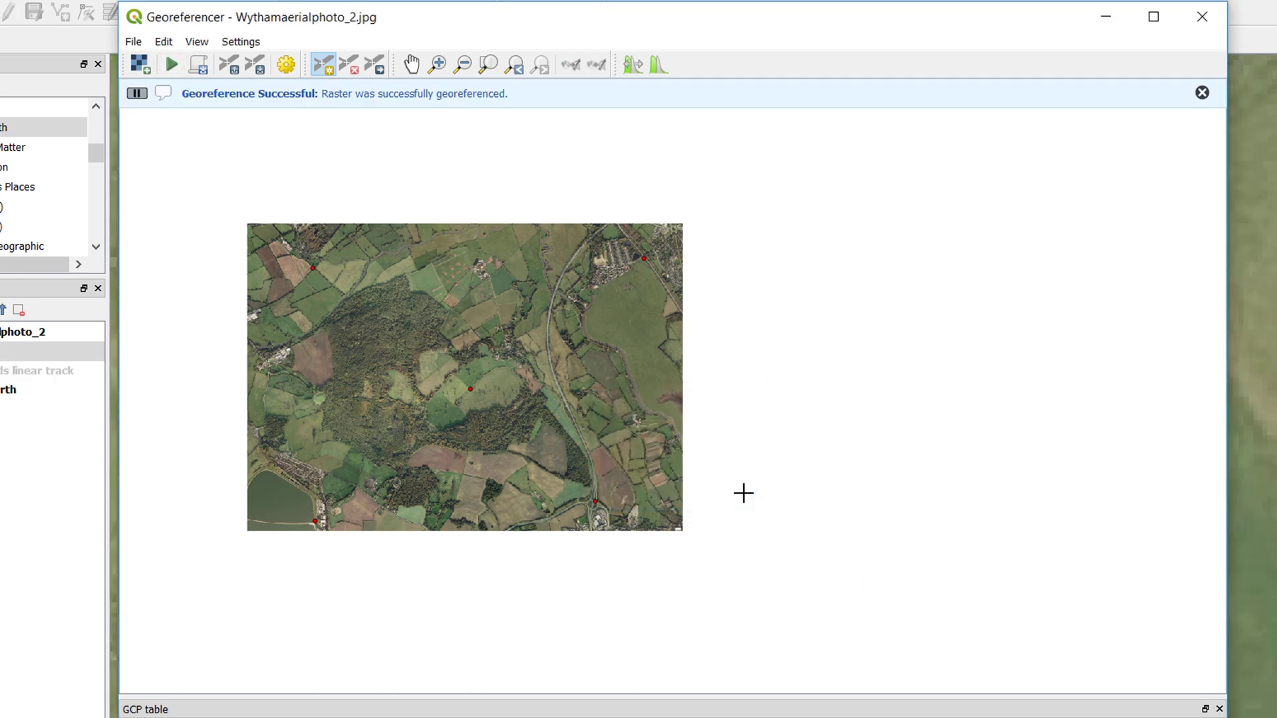
left_click(1218, 20)
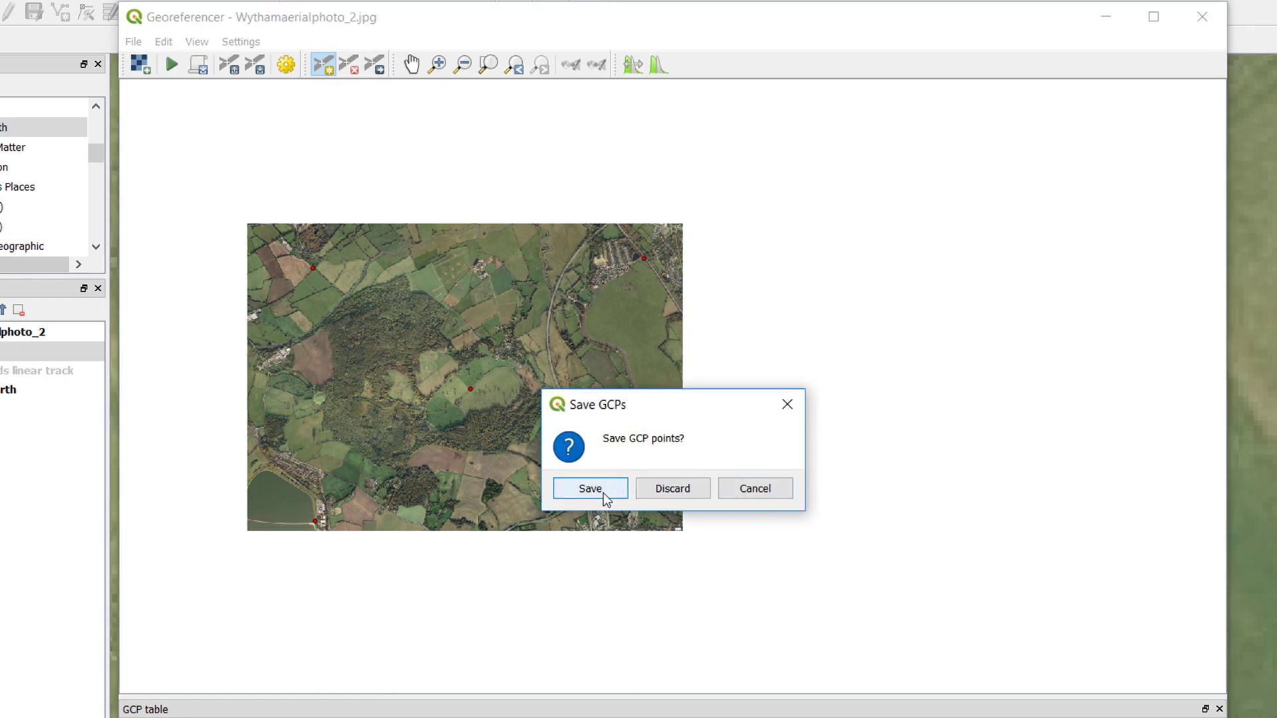
left_click(590, 489)
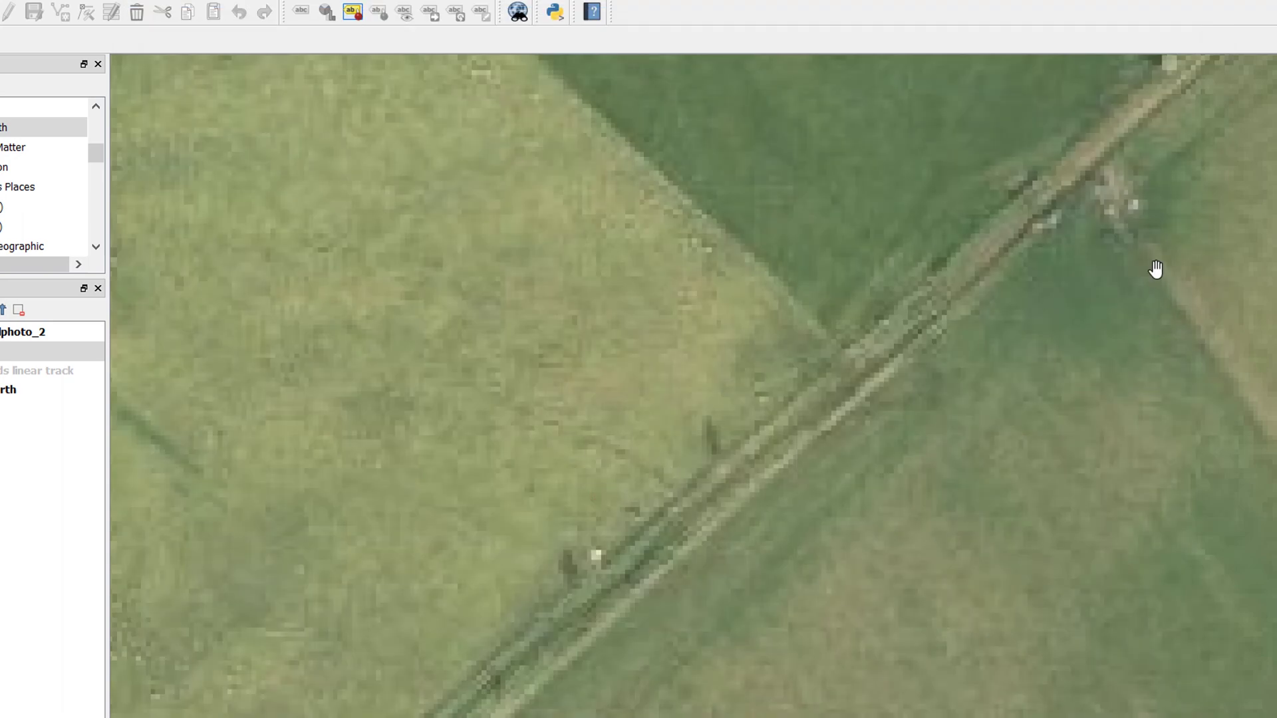
Examine how the georeferenced photo's edges line up with the surrounding Bing imagery, ending at the northeastern road and railway
scroll(844, 319, "down", 10)
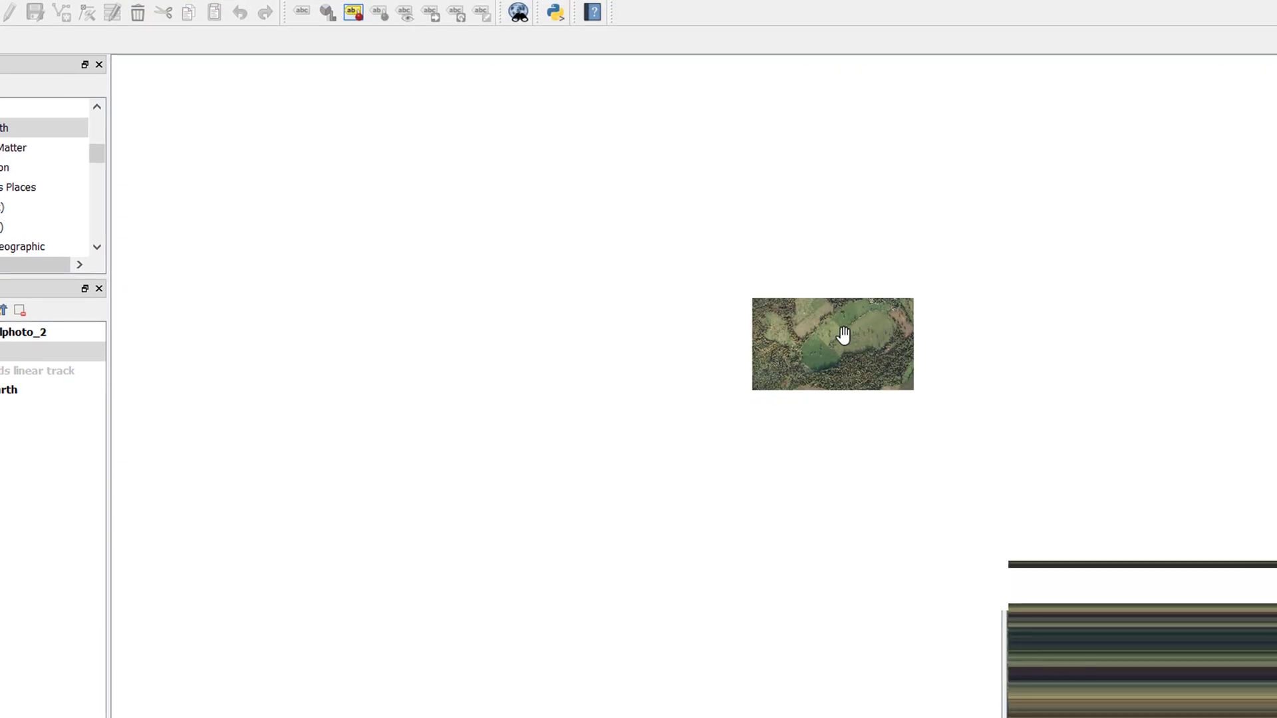
scroll(844, 335, "up", 3)
left_click_drag(901, 311, 773, 306)
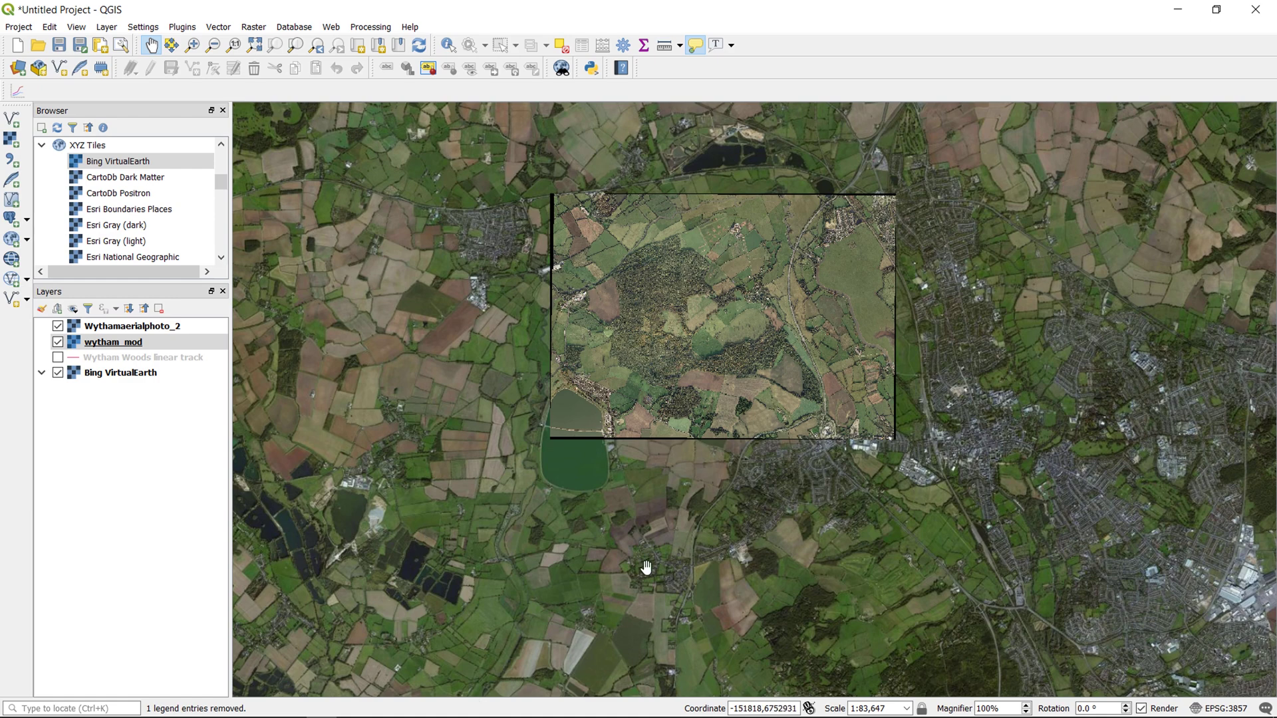
scroll(750, 251, "up", 1)
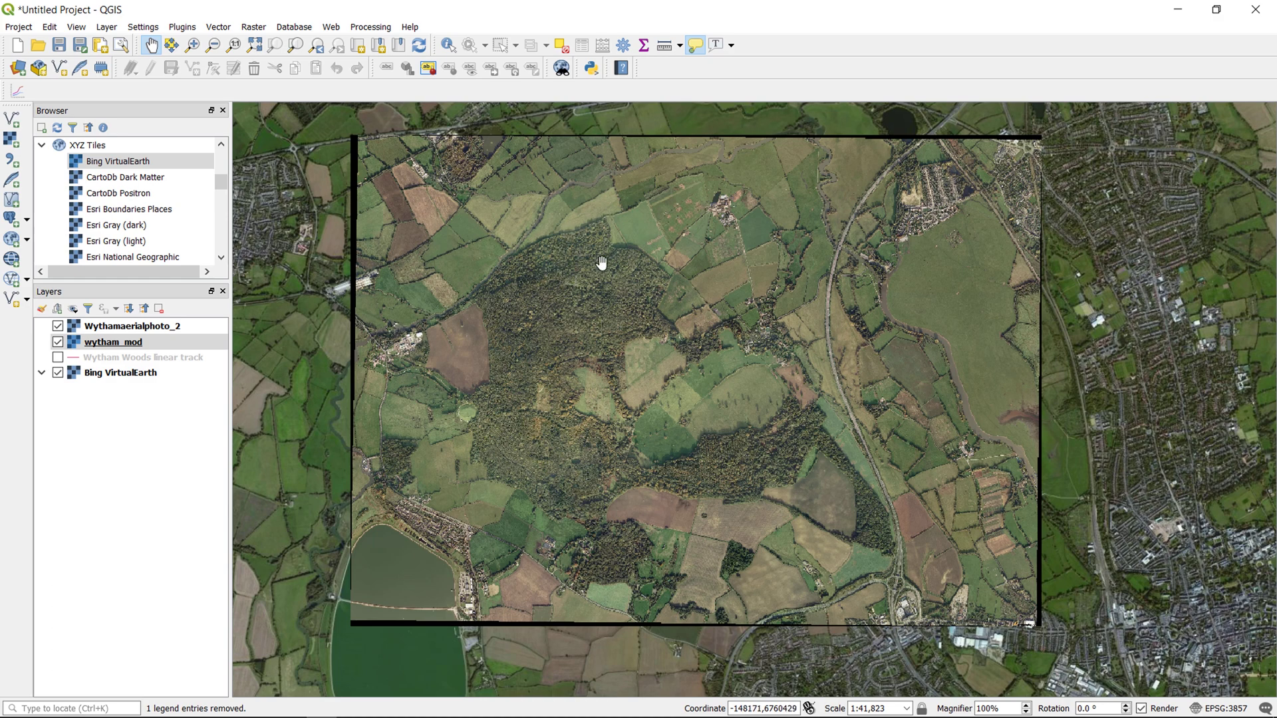
left_click_drag(758, 239, 708, 278)
left_click_drag(589, 384, 742, 272)
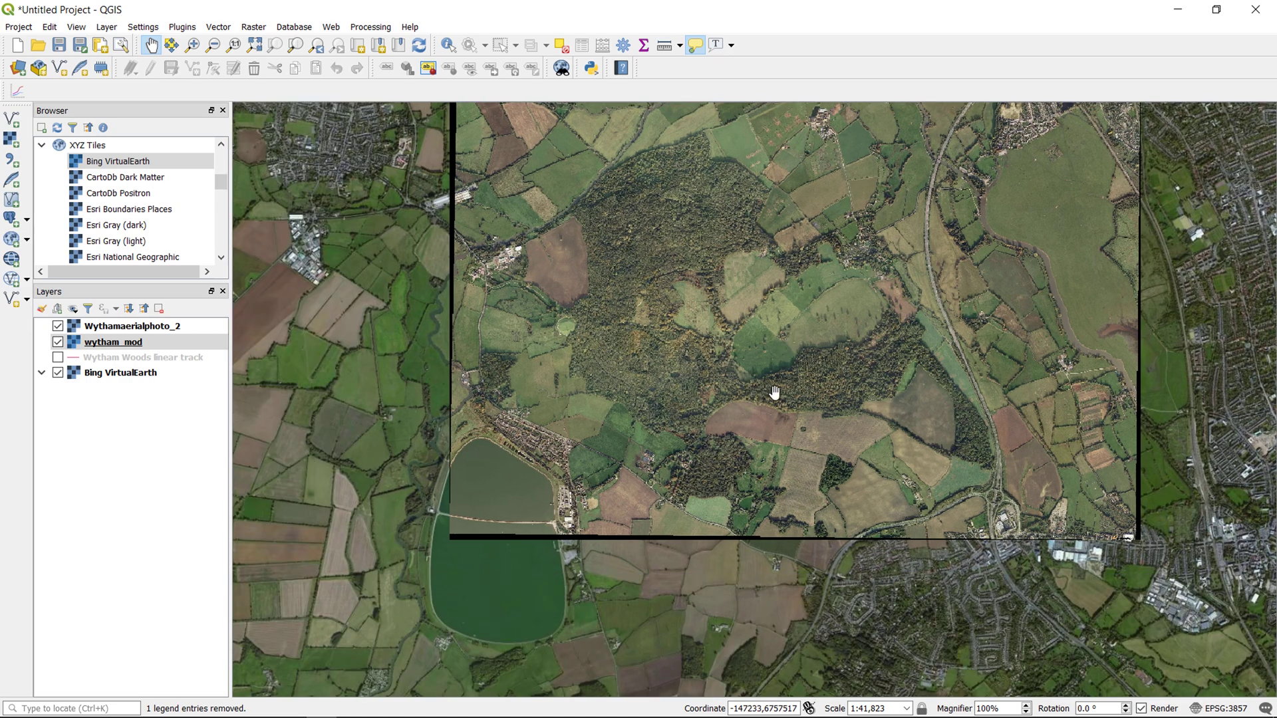
left_click_drag(900, 411, 796, 517)
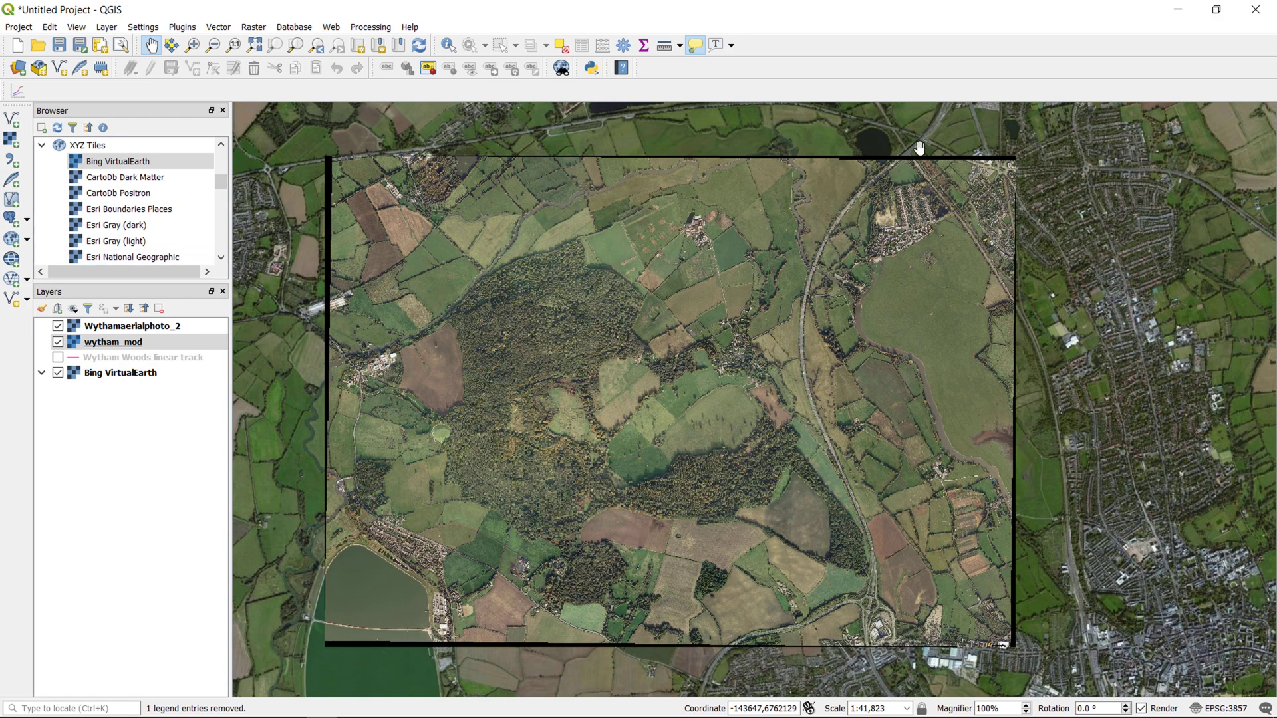
scroll(890, 168, "up", 1)
scroll(890, 169, "up", 2)
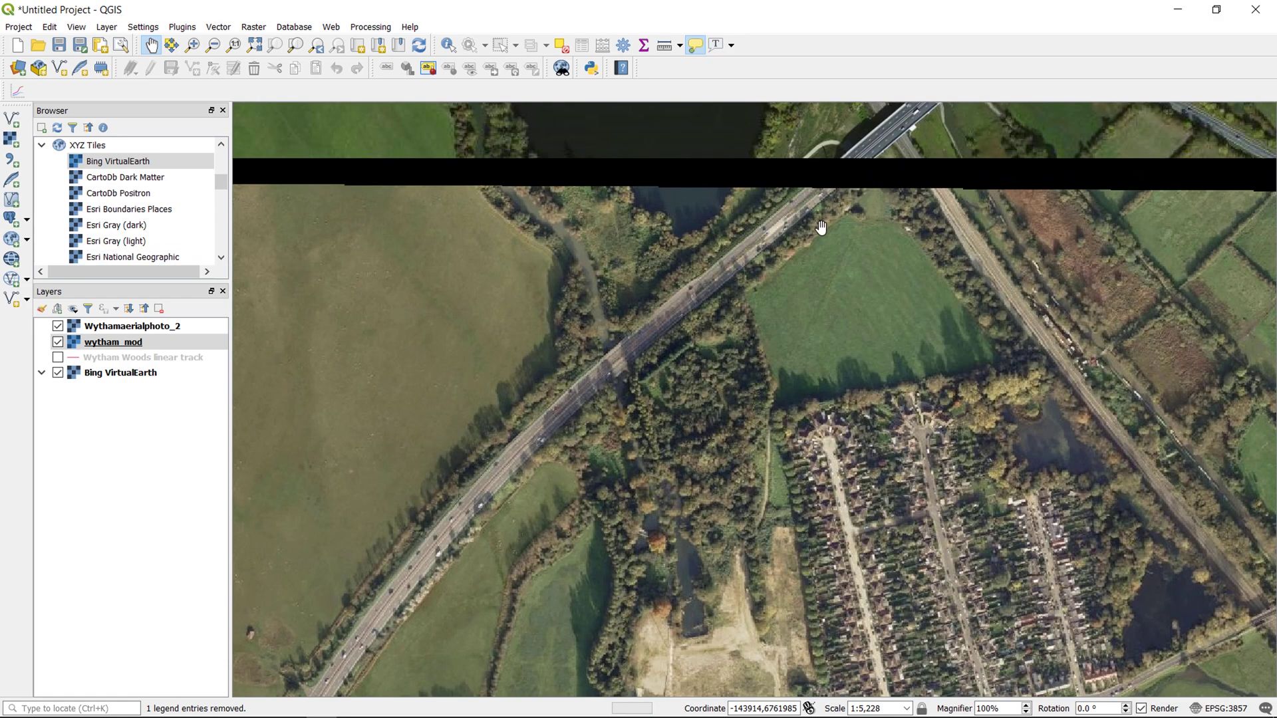
Hide the Wythamaerialphoto_2 layer and repeatedly toggle wytham_mod's visibility to compare it with the Bing imagery, leaving it shown
left_click(58, 326)
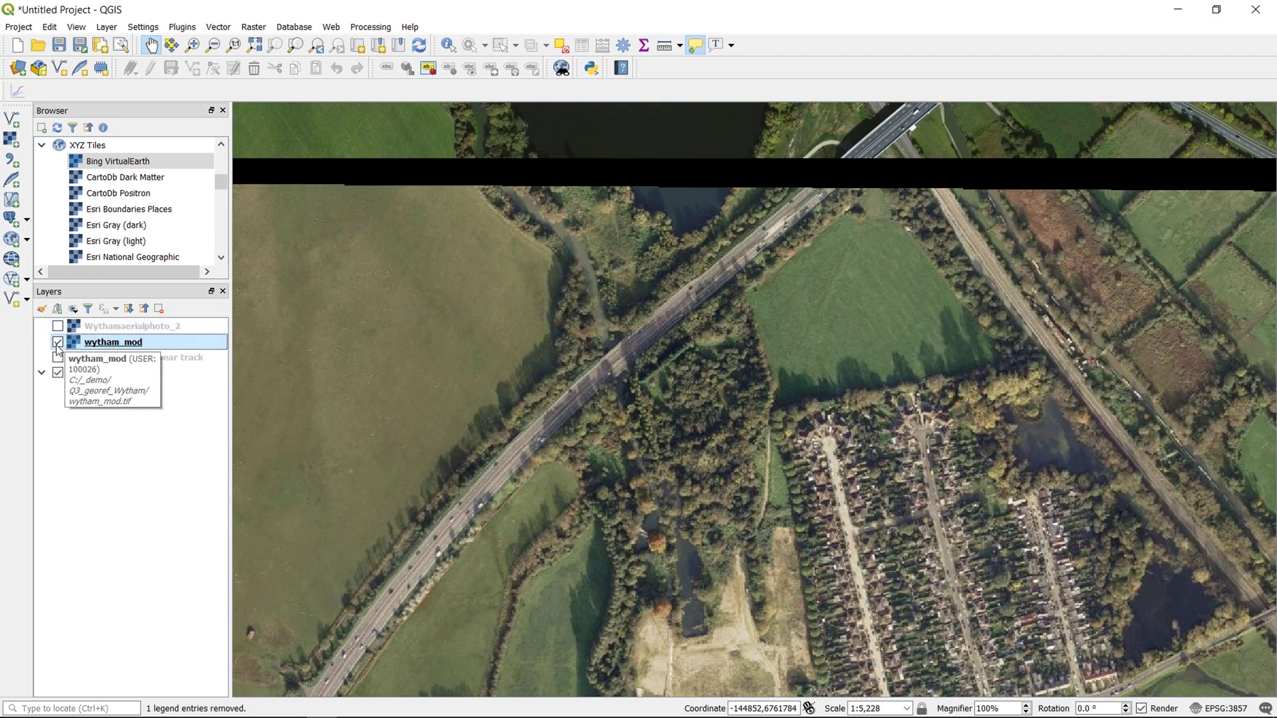
left_click(57, 342)
left_click(57, 343)
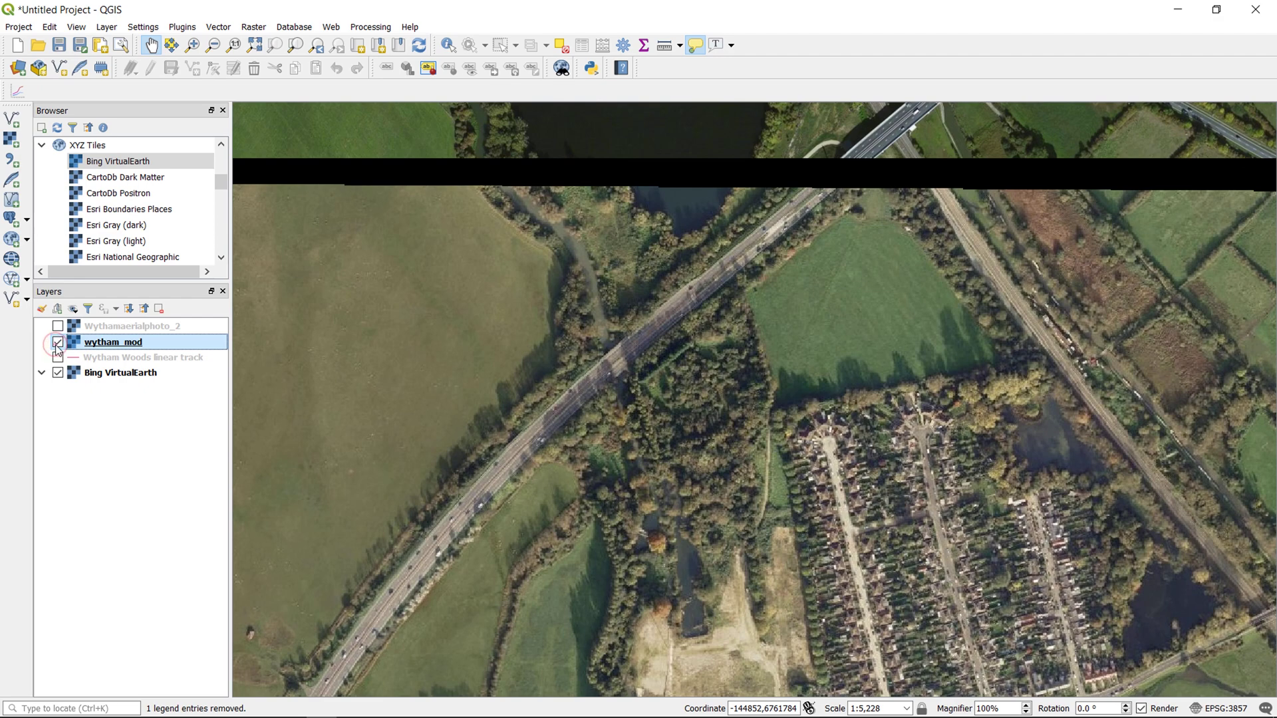
left_click(57, 343)
left_click(58, 343)
left_click(57, 343)
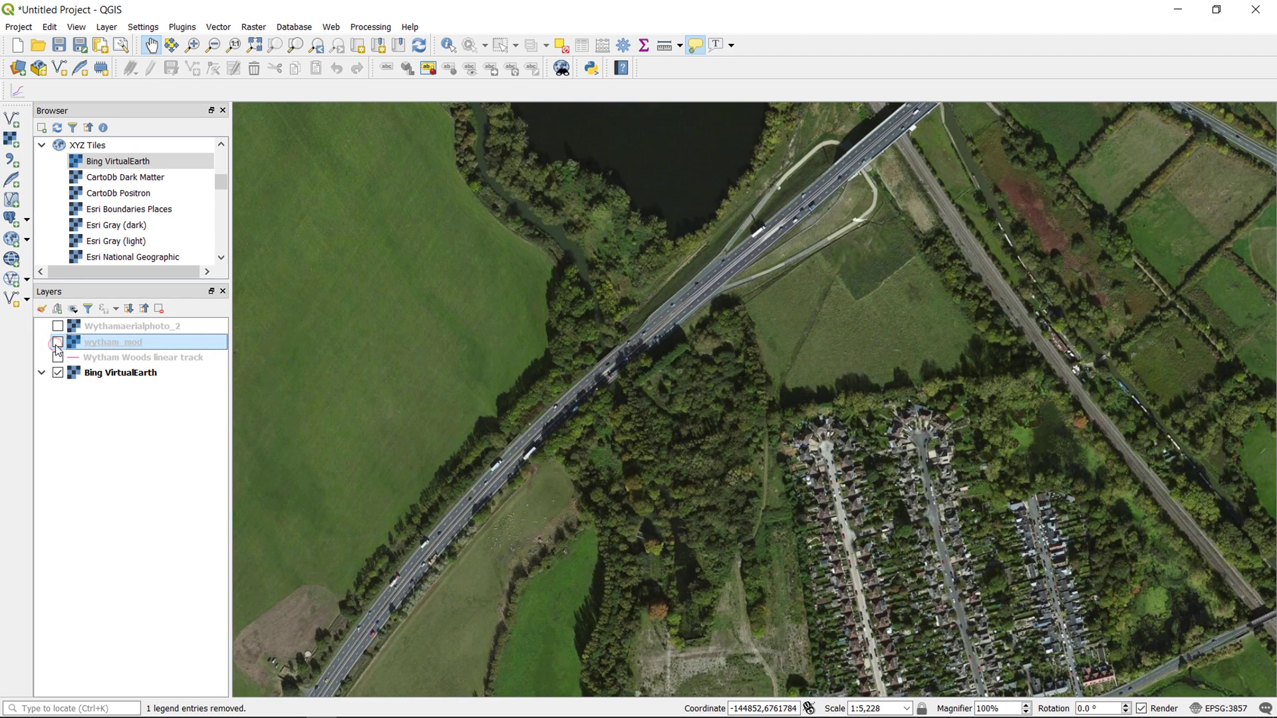
left_click(57, 343)
left_click(57, 343)
left_click(57, 343)
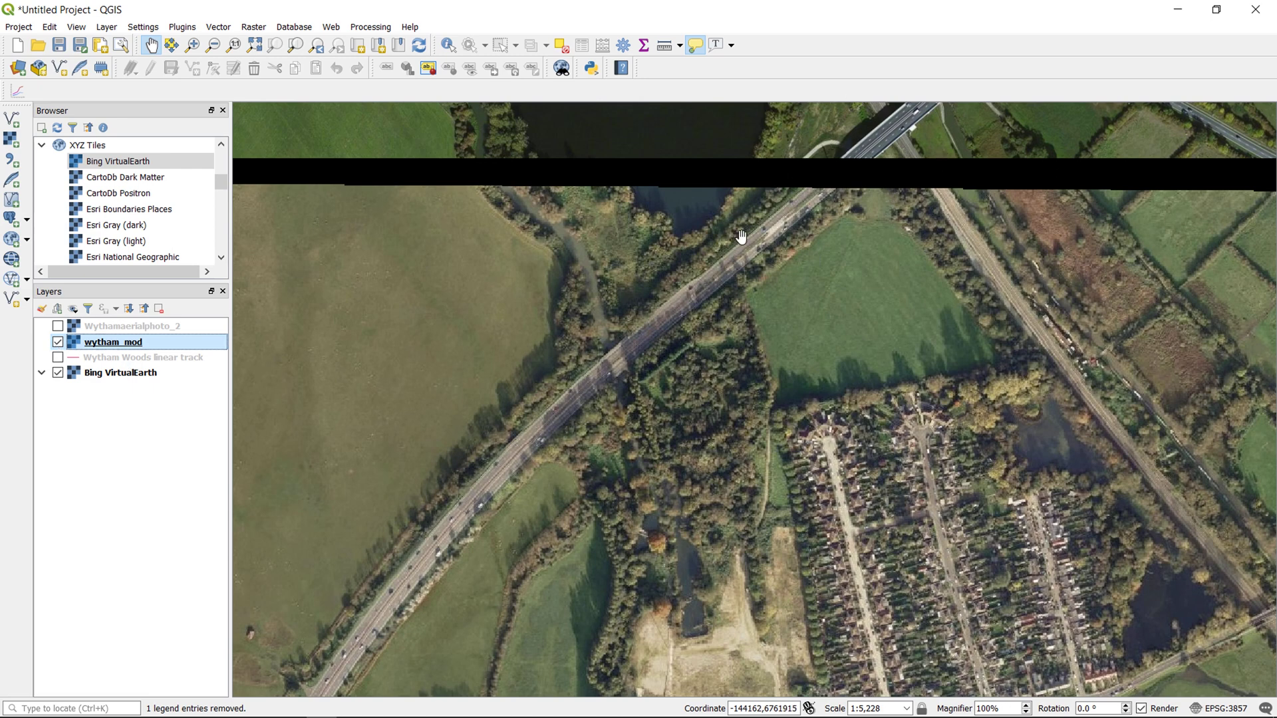
left_click(58, 342)
left_click(58, 342)
left_click(58, 343)
left_click(58, 342)
Check the wytham_mod raster's alignment along the river, southeastern roundabout and southern edge, and in the wider Bing surroundings
left_click_drag(558, 439, 749, 264)
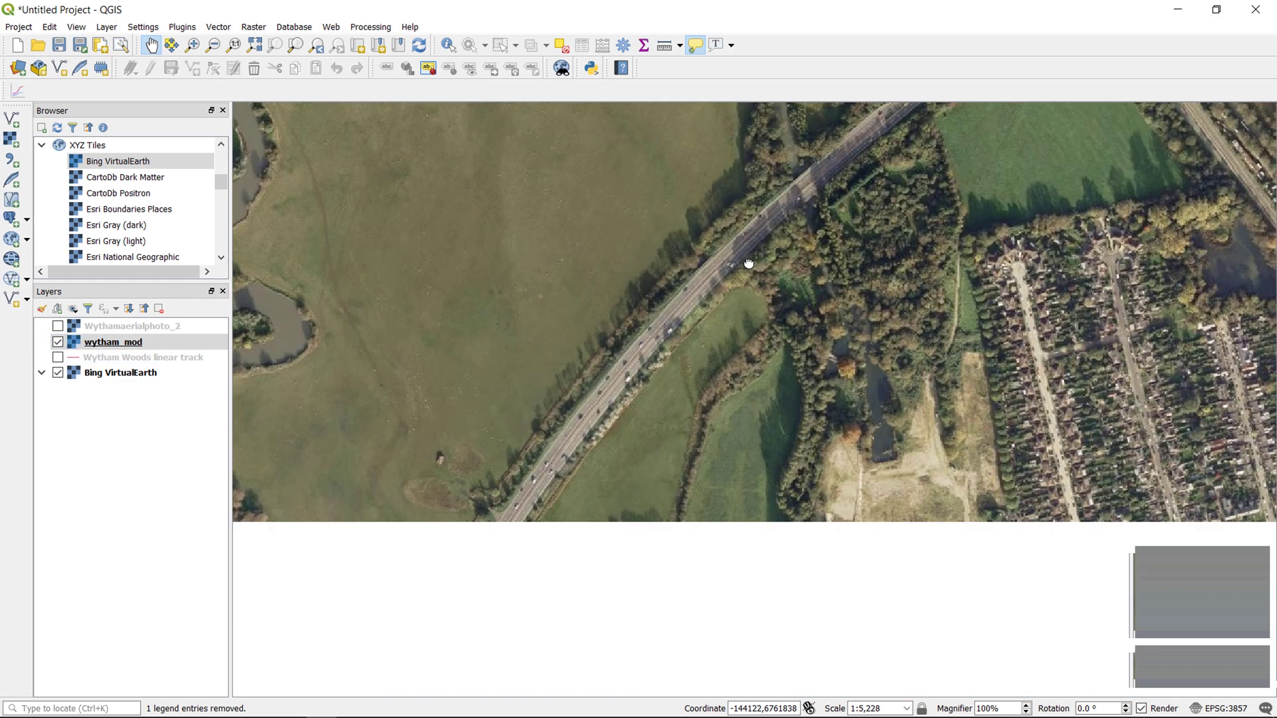
left_click_drag(793, 537, 622, 156)
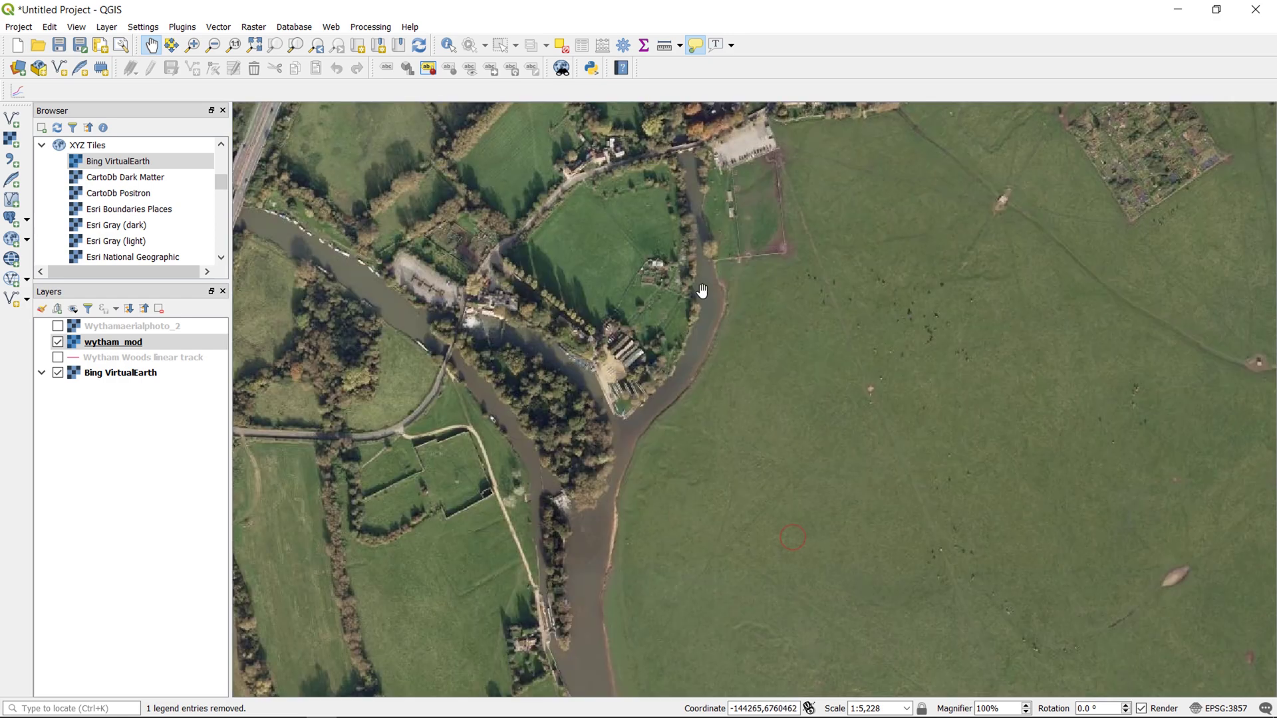
scroll(702, 290, "down", 2)
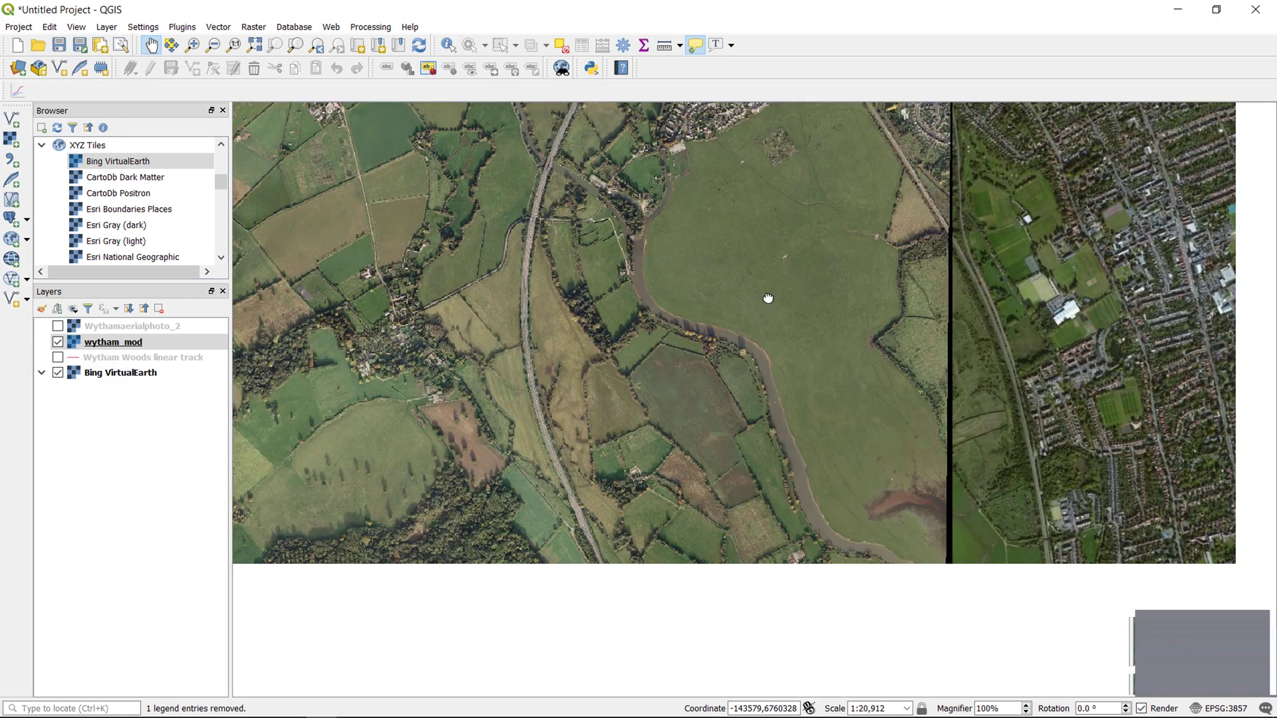
left_click_drag(768, 298, 752, 199)
left_click_drag(775, 332, 868, 146)
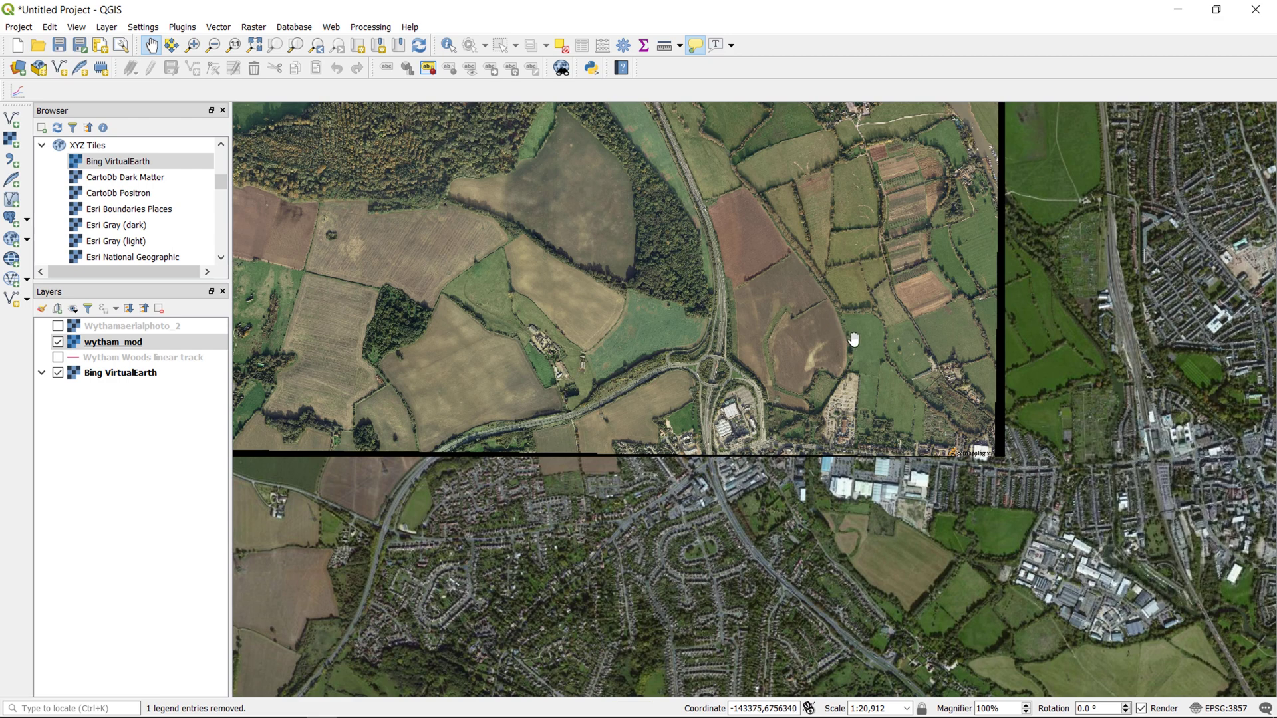
left_click_drag(603, 366, 872, 336)
left_click_drag(367, 148, 680, 452)
scroll(769, 306, "down", 3)
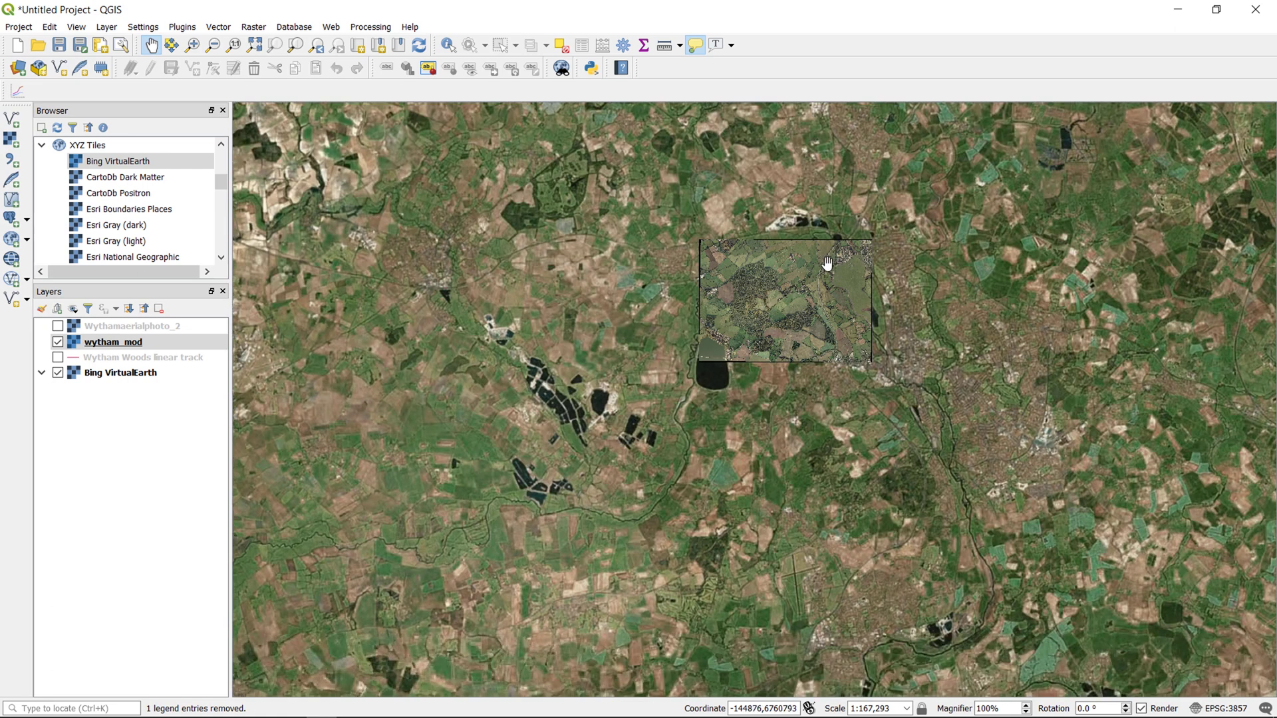
left_click_drag(827, 262, 699, 296)
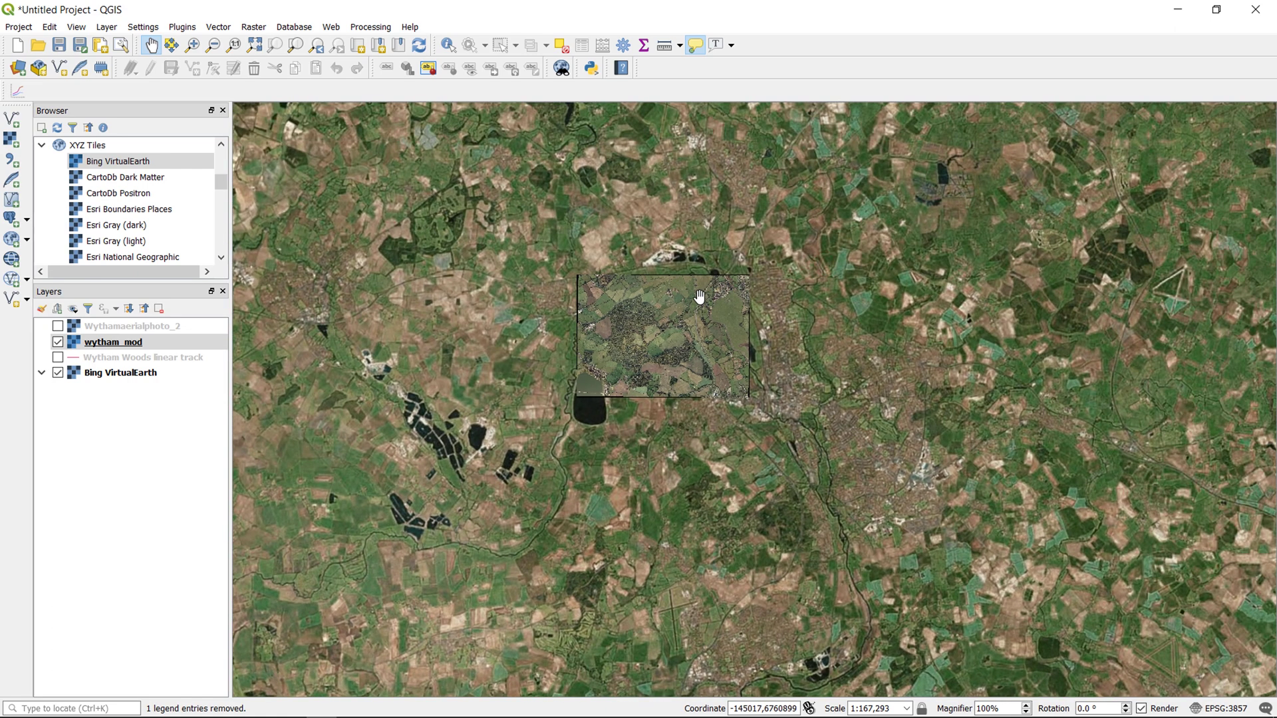